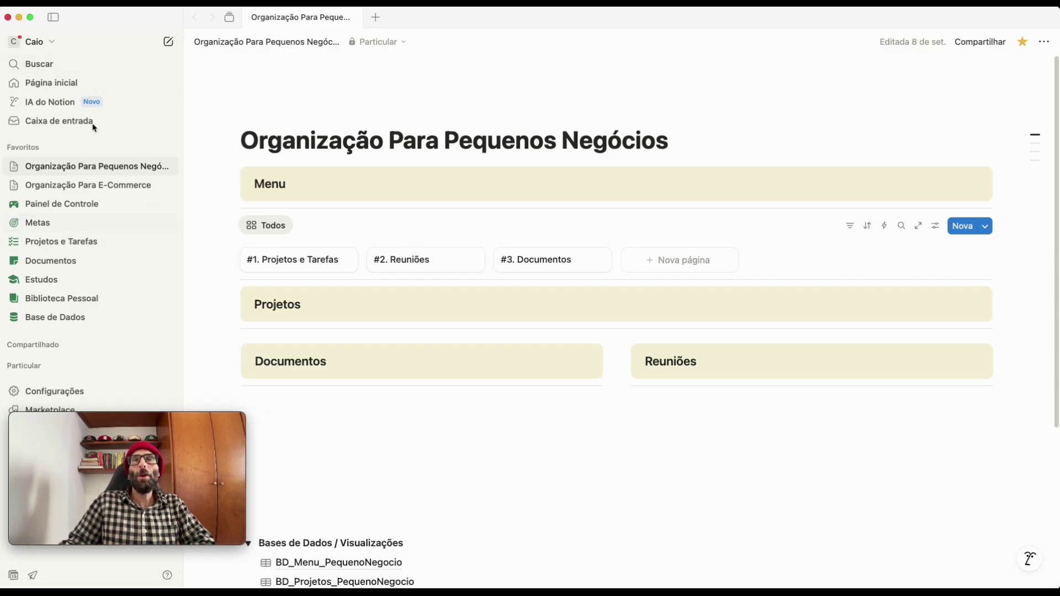
Hide the sidebar and add a page titled "#4. Wiki" to the Menu gallery
click(55, 21)
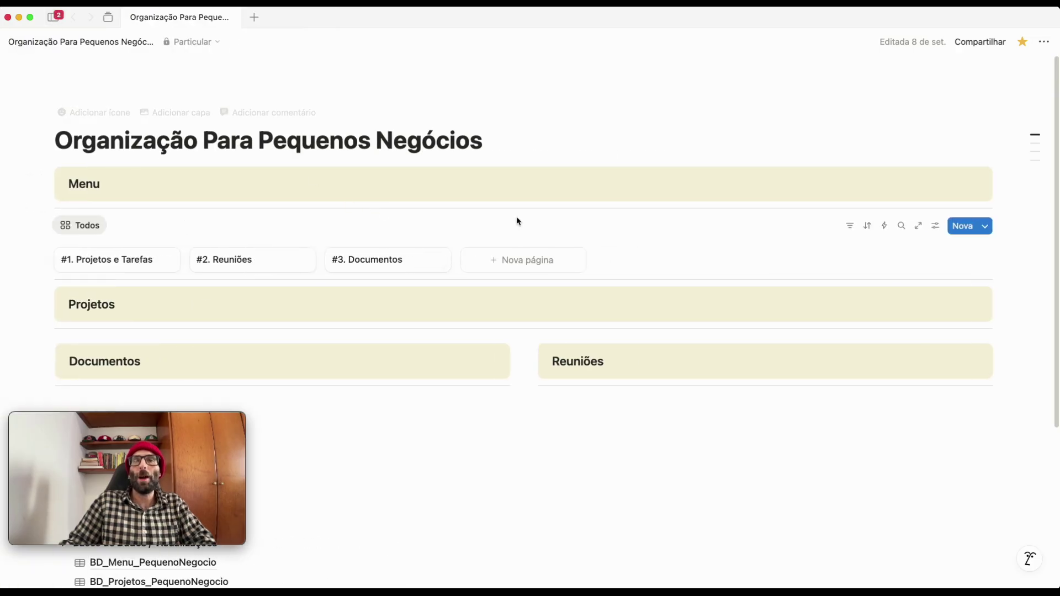
scroll(574, 298, down, 1)
scroll(574, 298, down, 1)
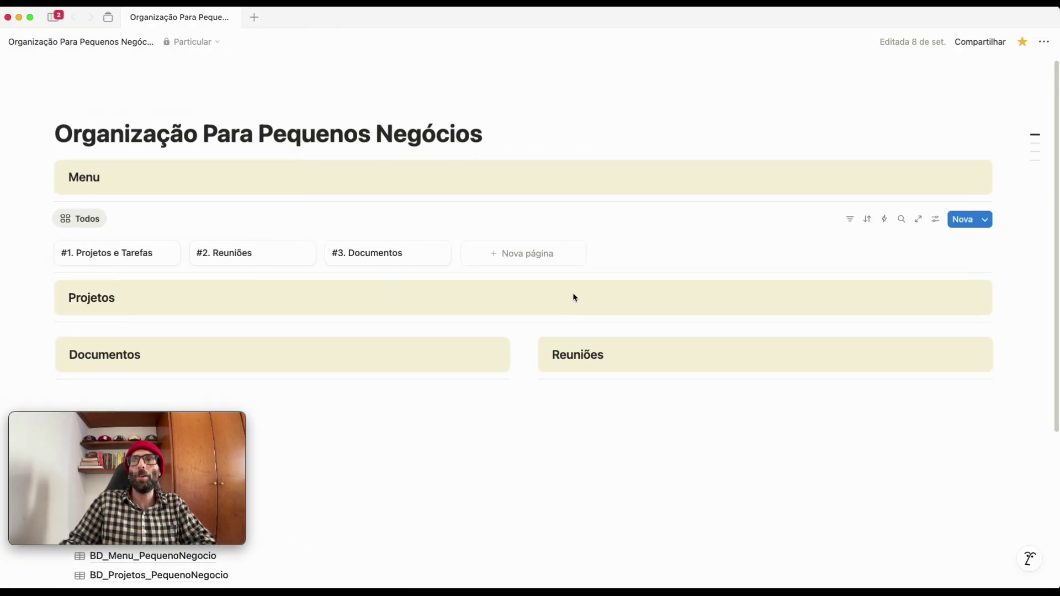
scroll(575, 301, down, 5)
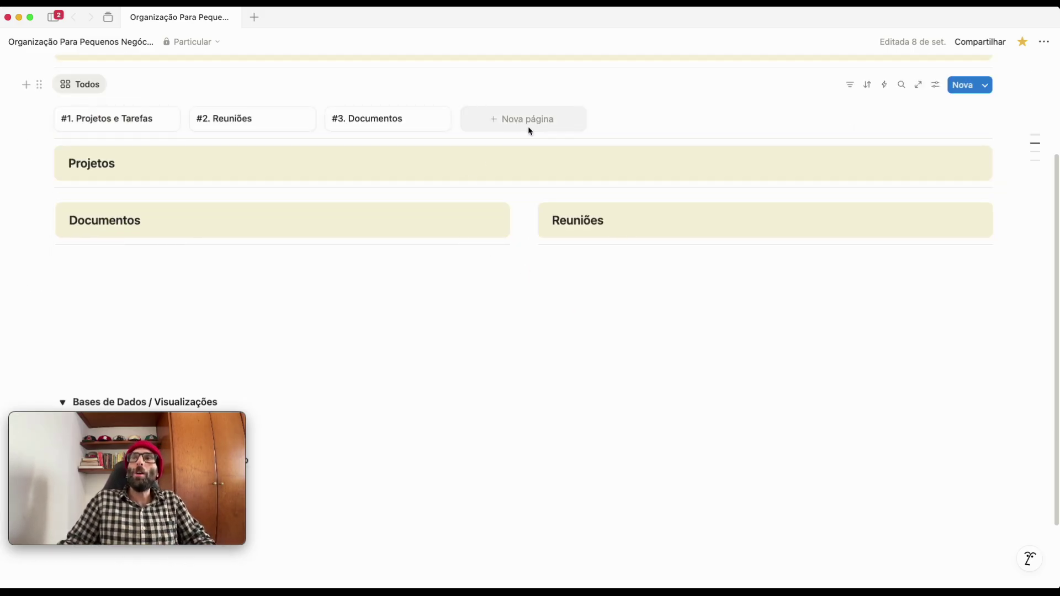
click(500, 119)
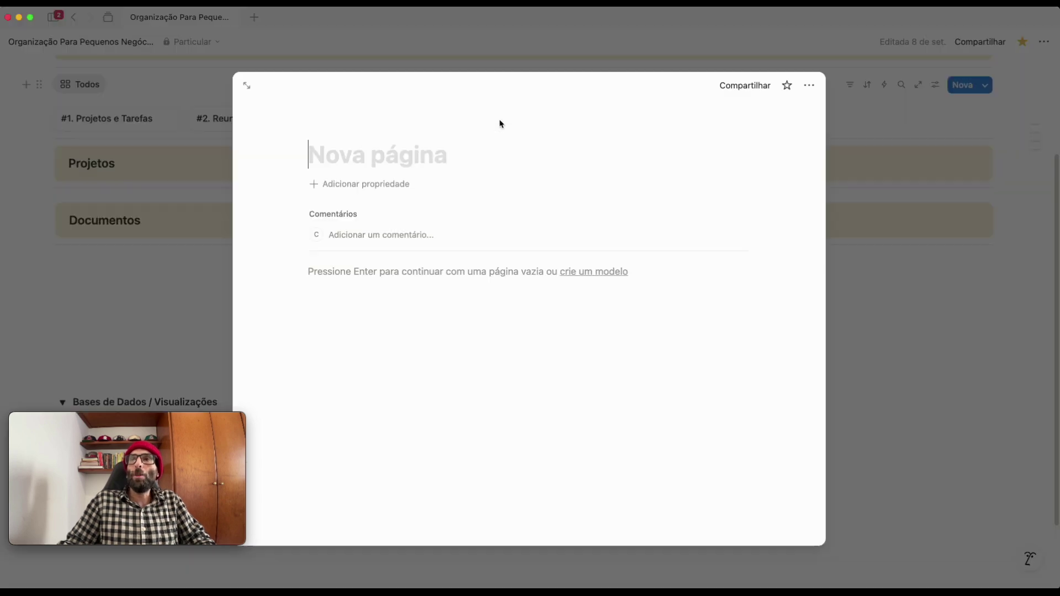
click(436, 163)
text(#4. Wiki)
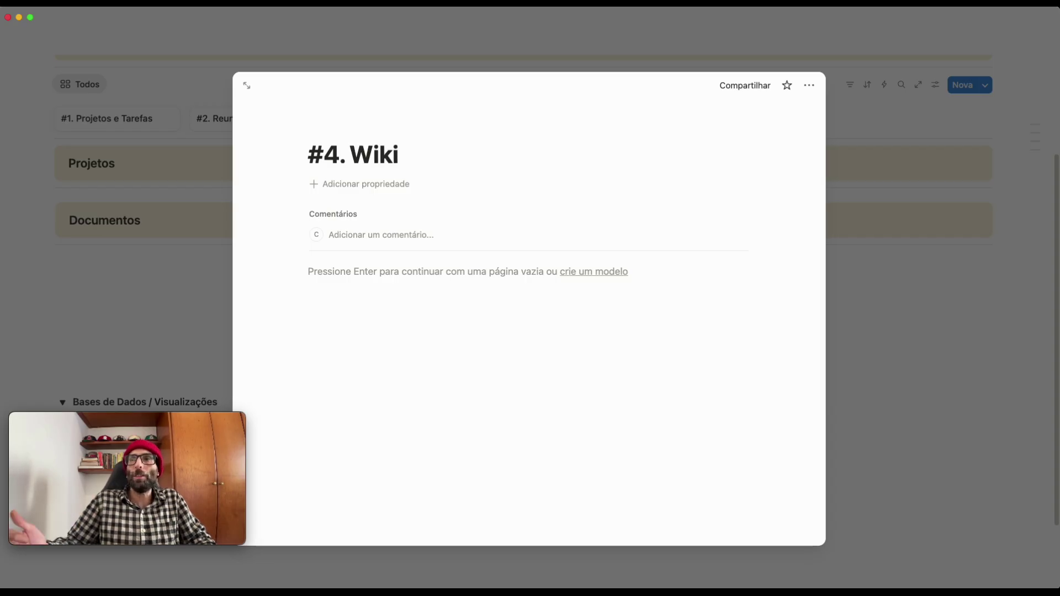
click(859, 237)
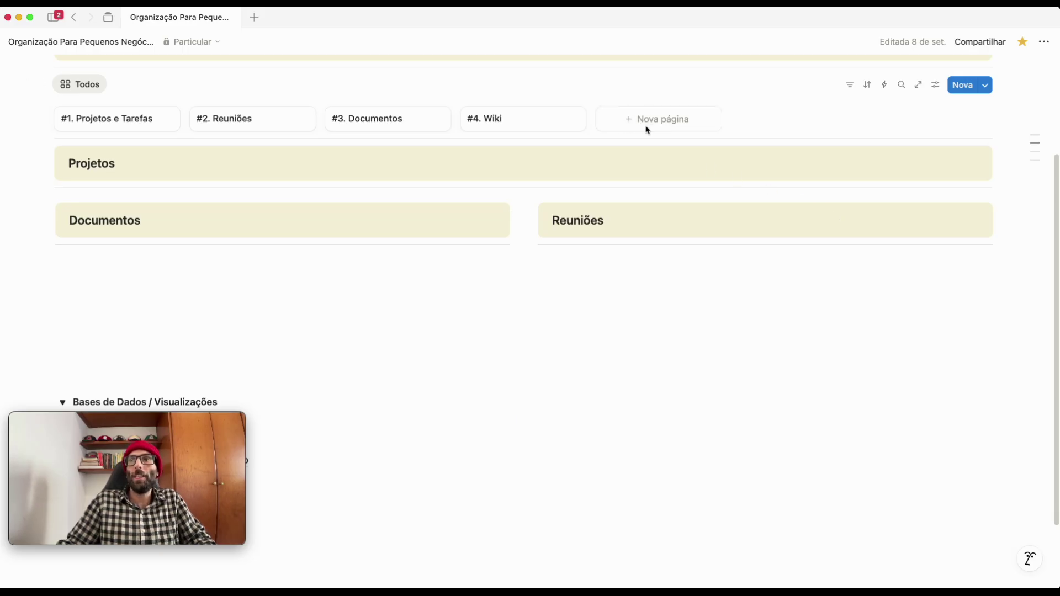
Open the "#4. Wiki" page in a new tab and set it to full width
scroll(243, 157, up, 1)
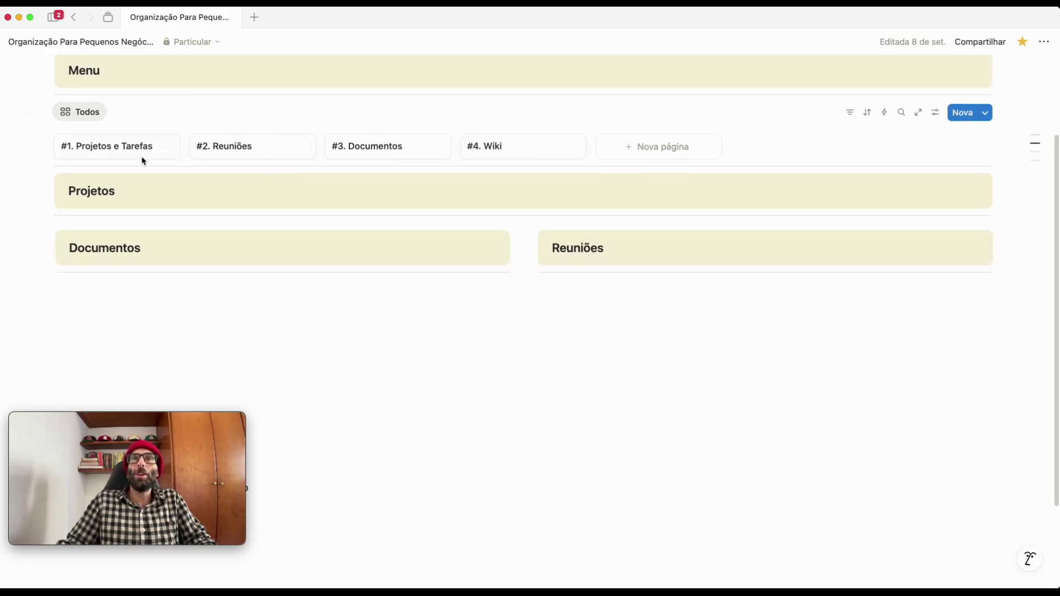
super+click(504, 153)
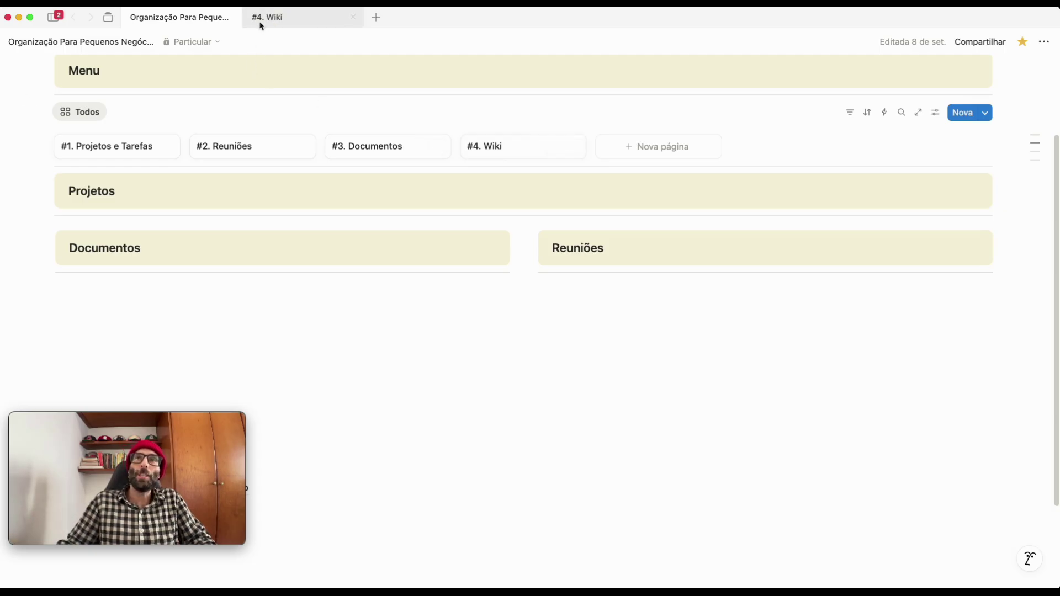
click(300, 24)
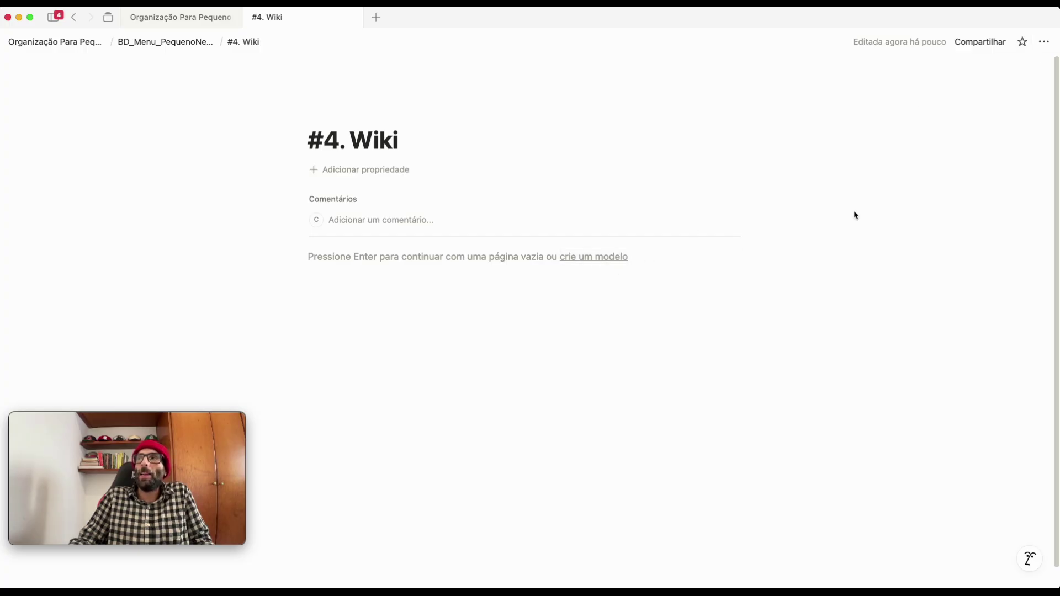
click(1043, 42)
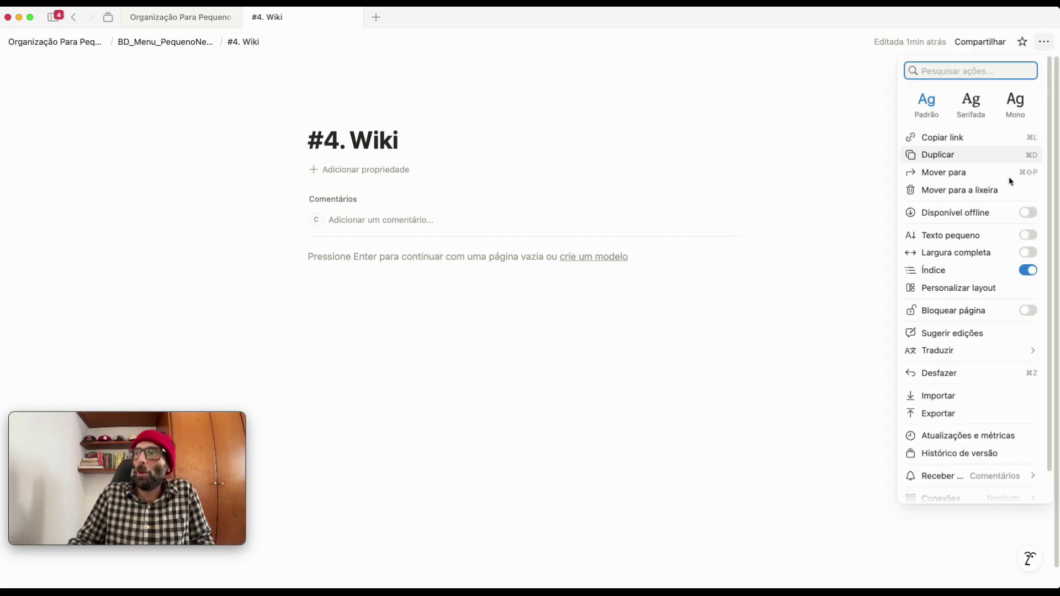
click(1003, 258)
click(393, 312)
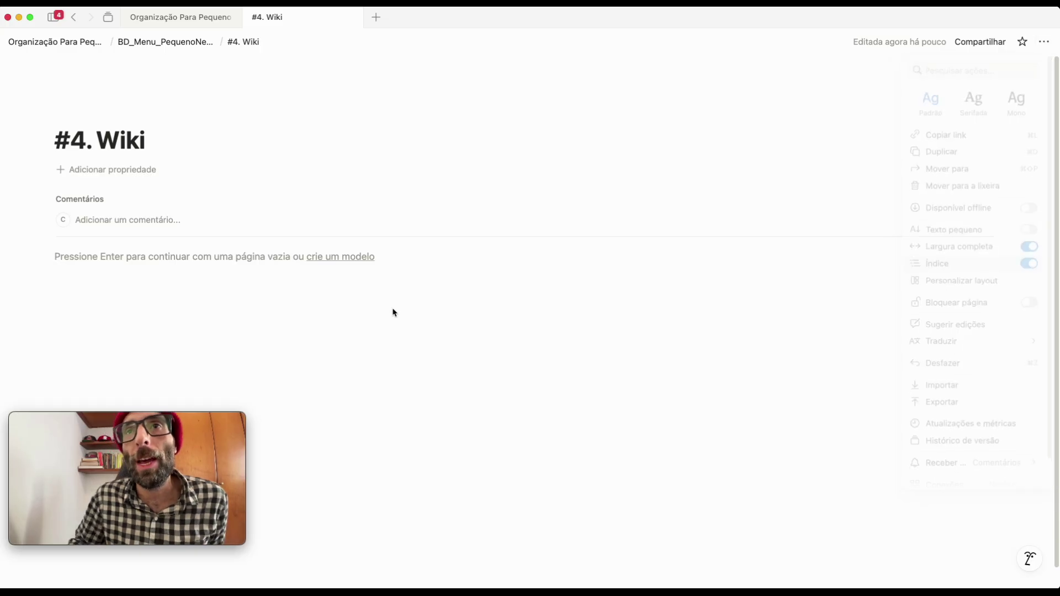
Start the empty Wiki page body with a level 3 toggle heading titled "Visão"
key(Return)
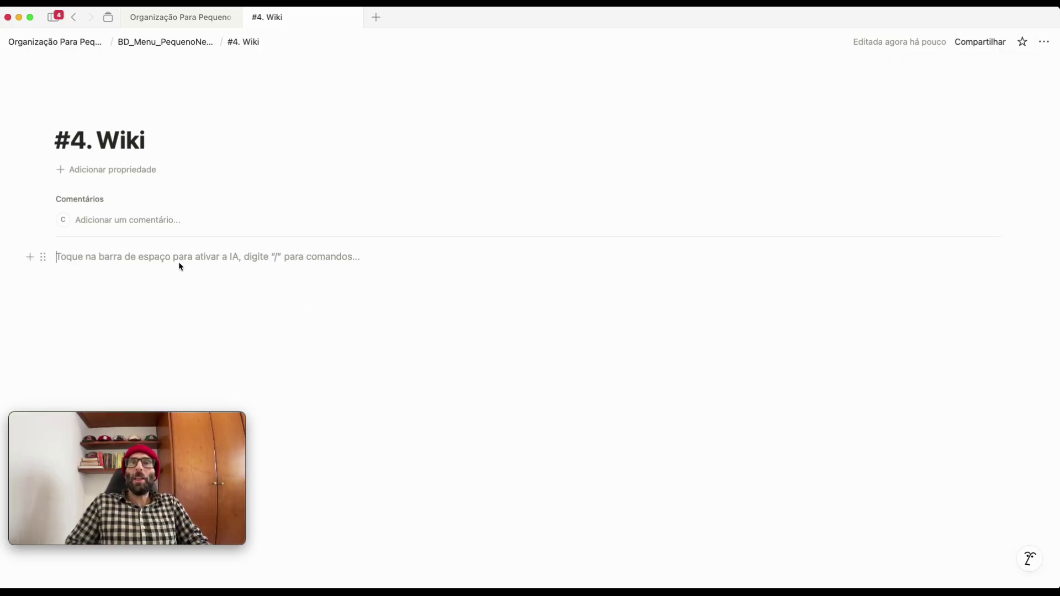
text(>)
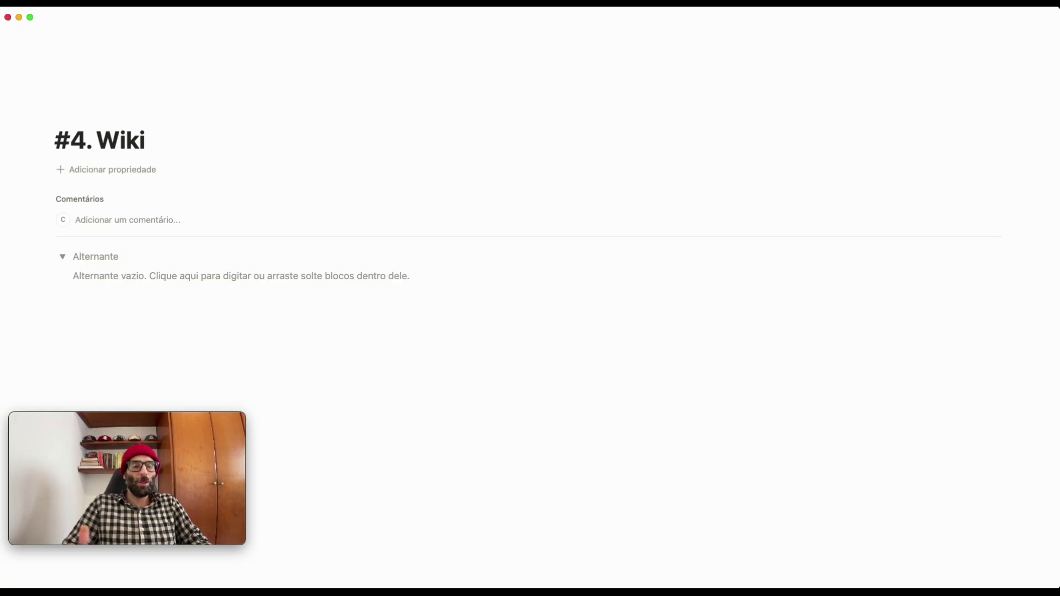
text(#)
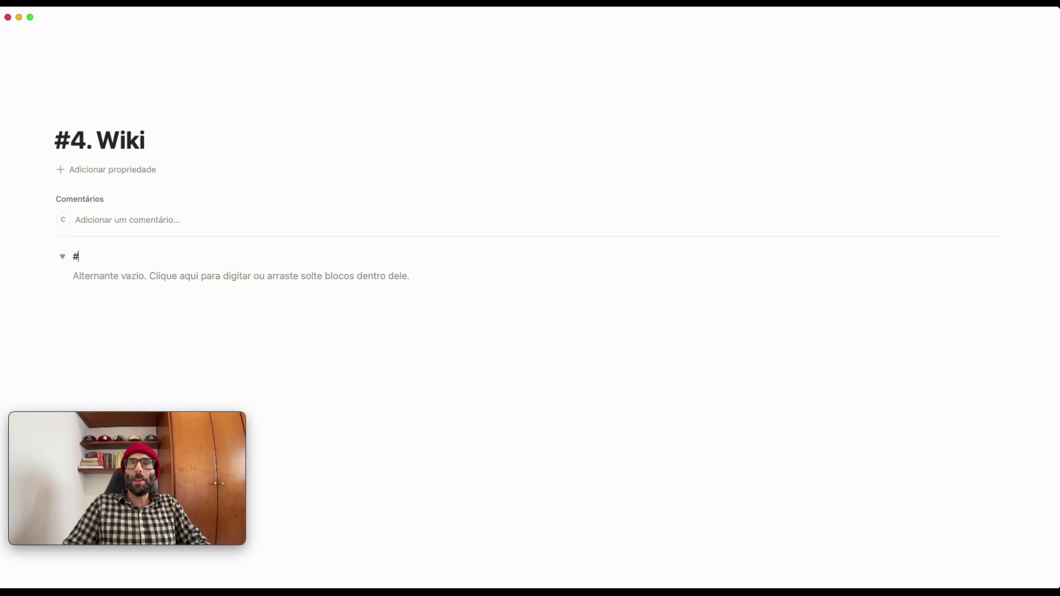
text(## )
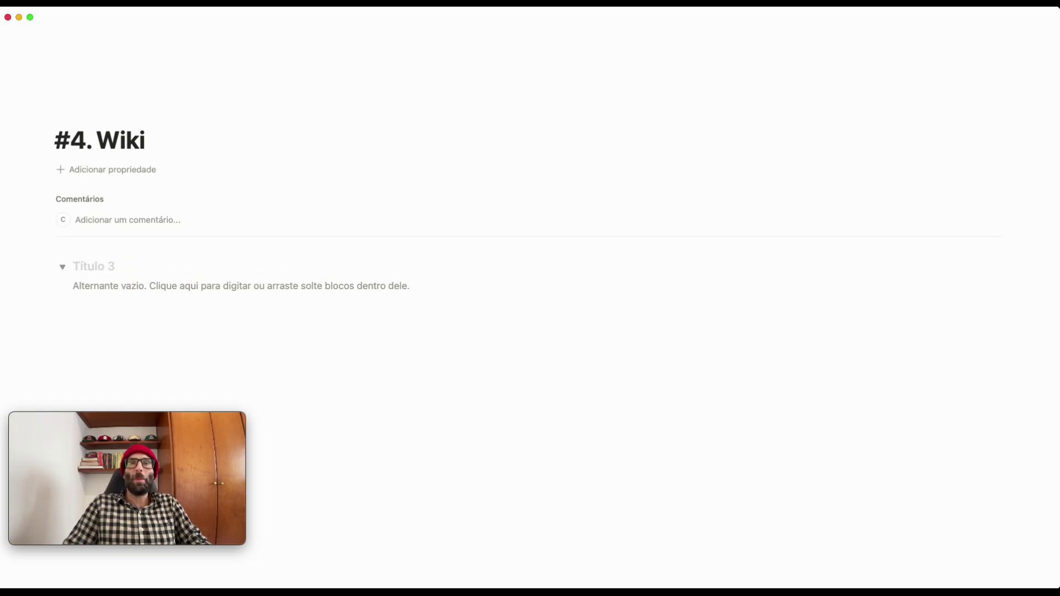
text(Visão)
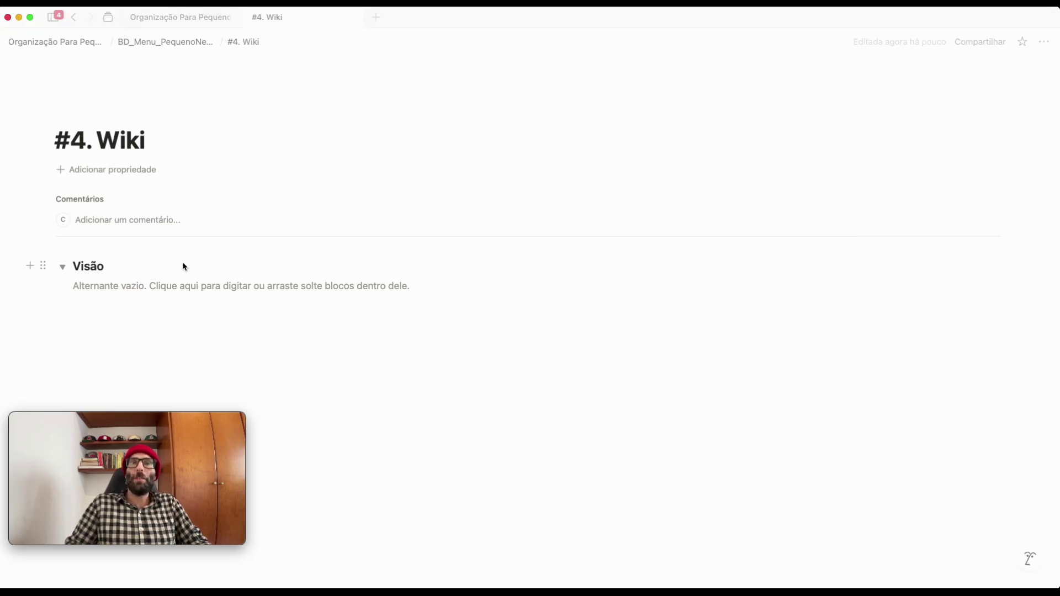
Duplicate the Visão toggle heading and rename the copy "Missão"
click(43, 267)
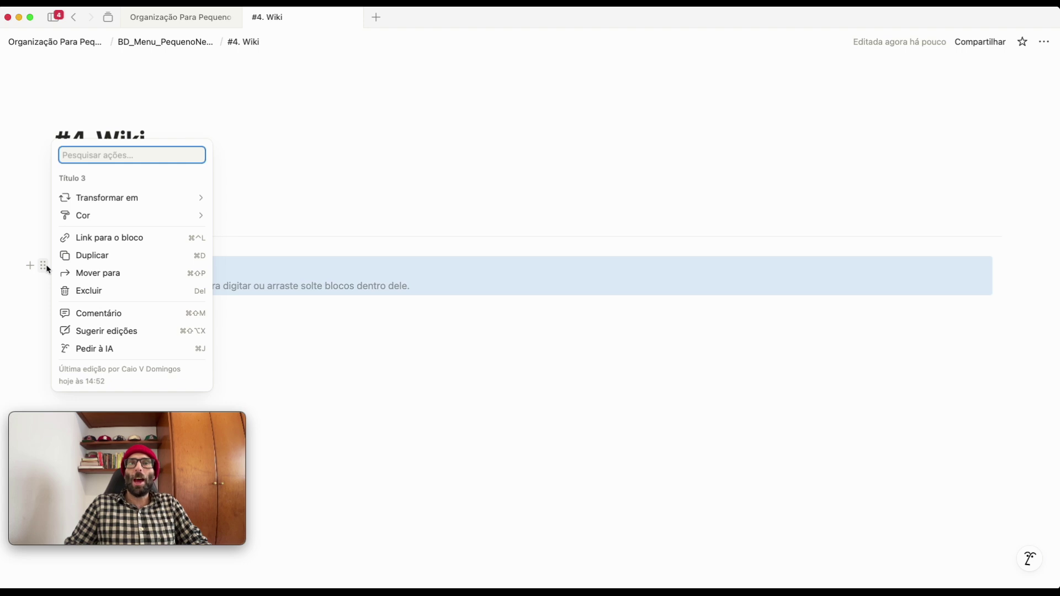
click(95, 255)
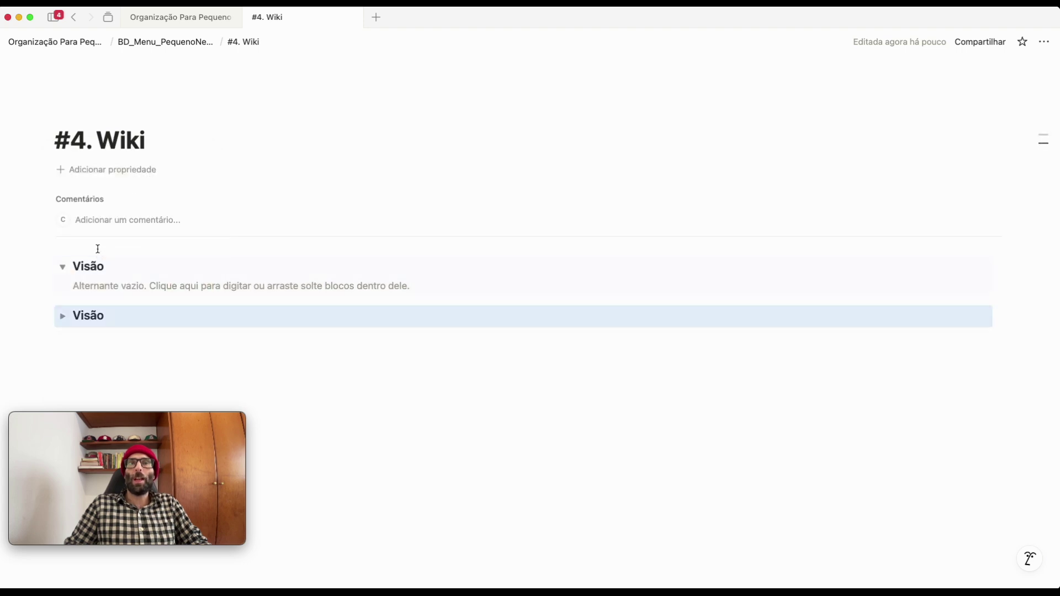
double_click(97, 319)
text(Mis)
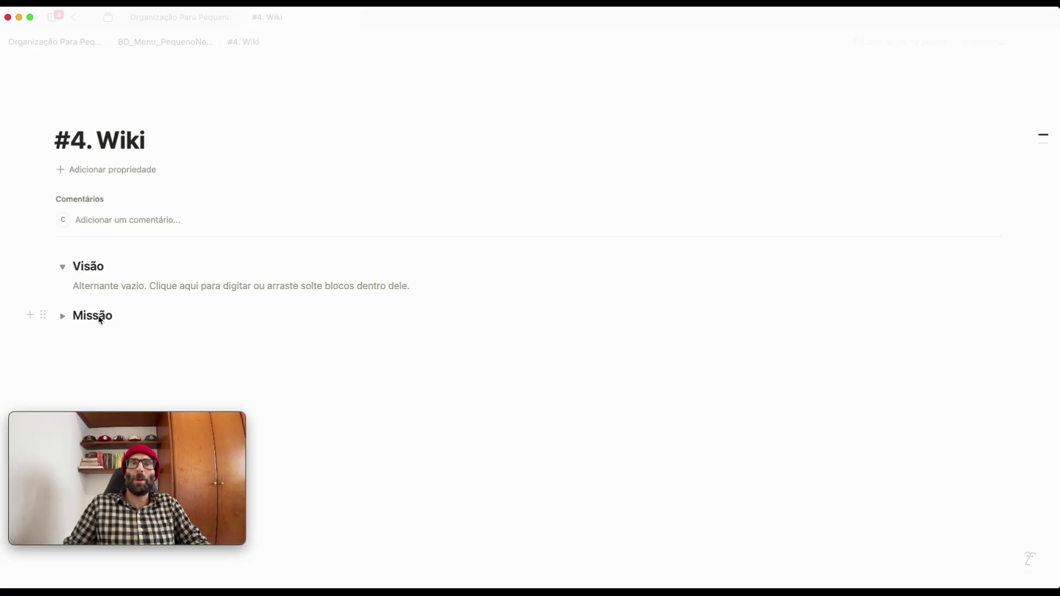
Duplicate the Missão toggle heading and rename the copy "Objetivos Atuais"
click(43, 316)
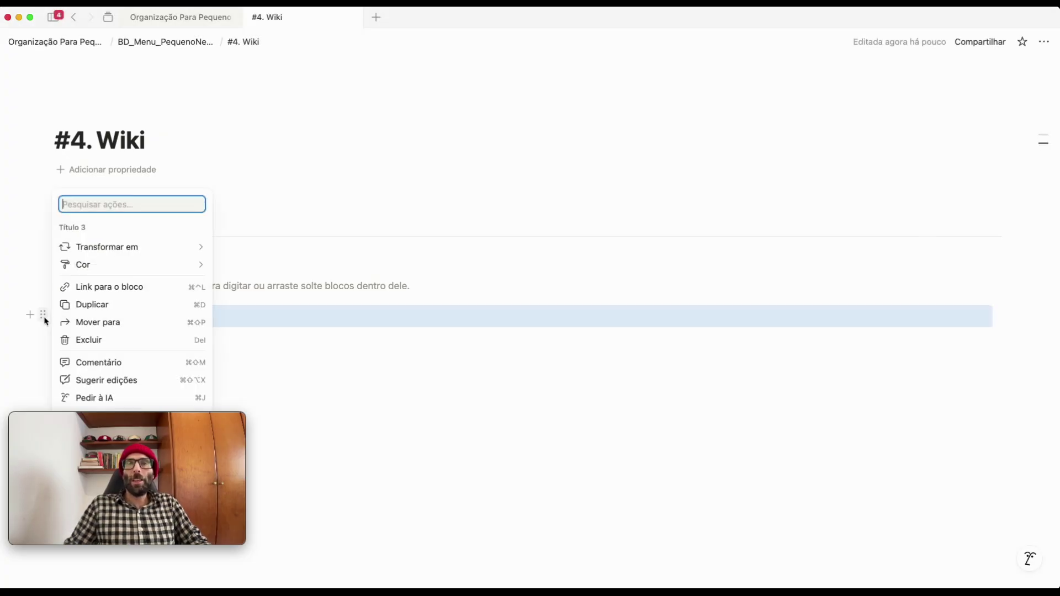
click(83, 304)
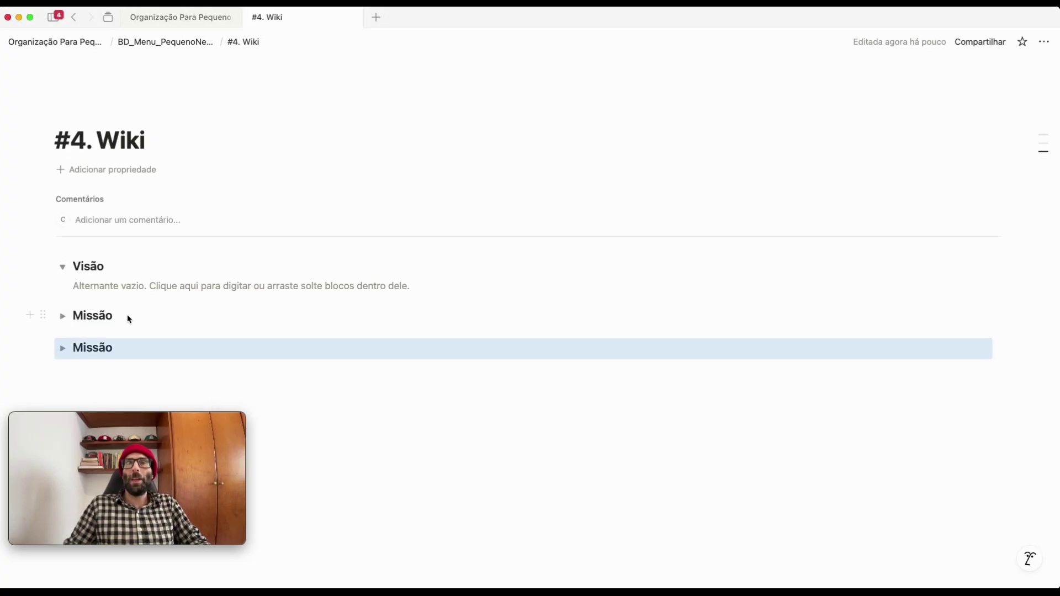
double_click(106, 349)
text(O)
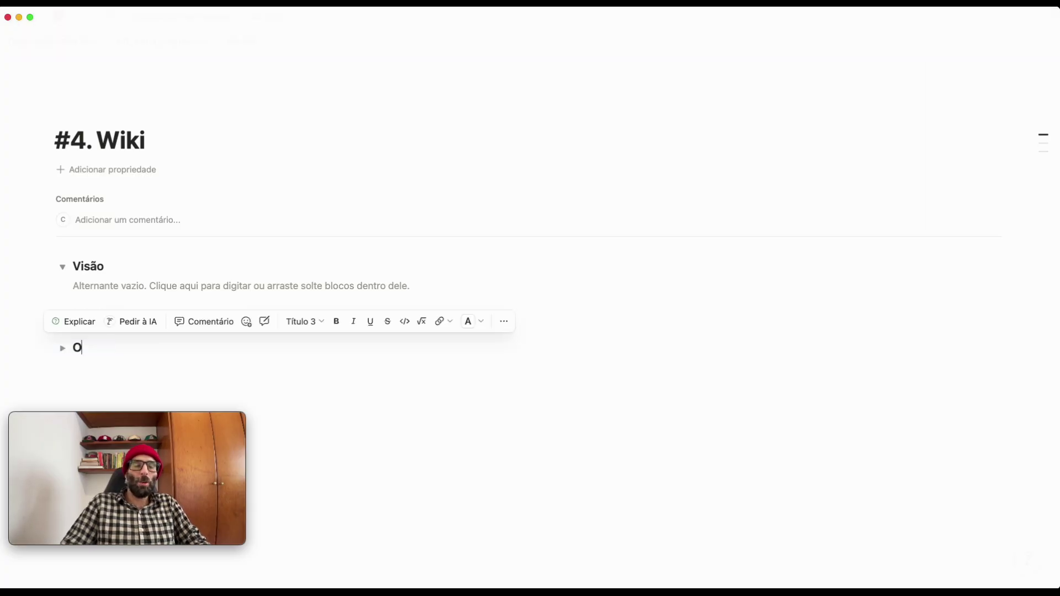
text(bjetivos Atui)
text(is)
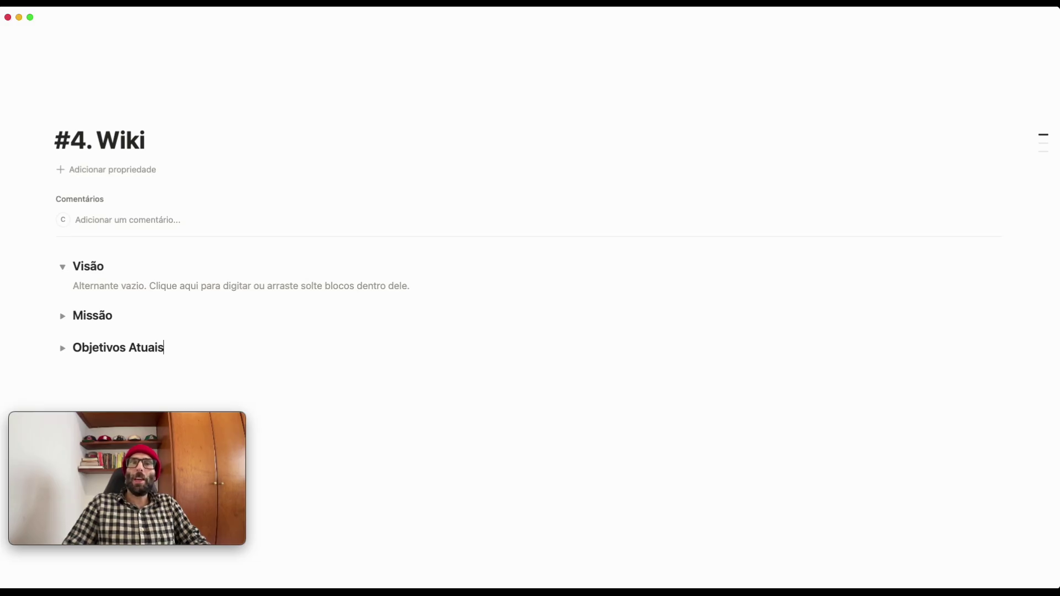
Collapse the Visão toggle and insert an empty callout block (Frase de destaque) below Objetivos Atuais
click(62, 266)
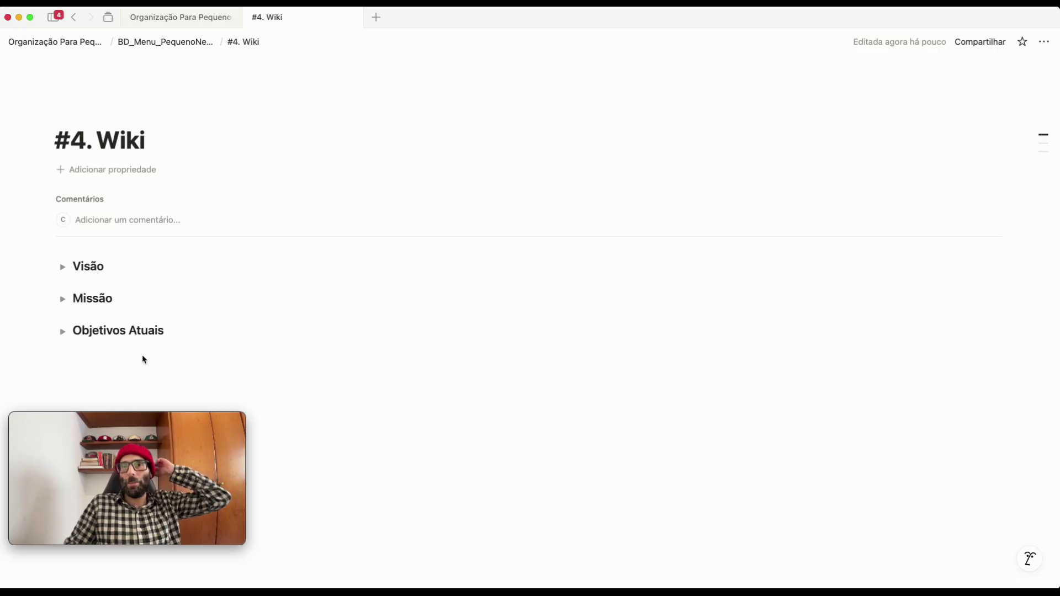
click(78, 365)
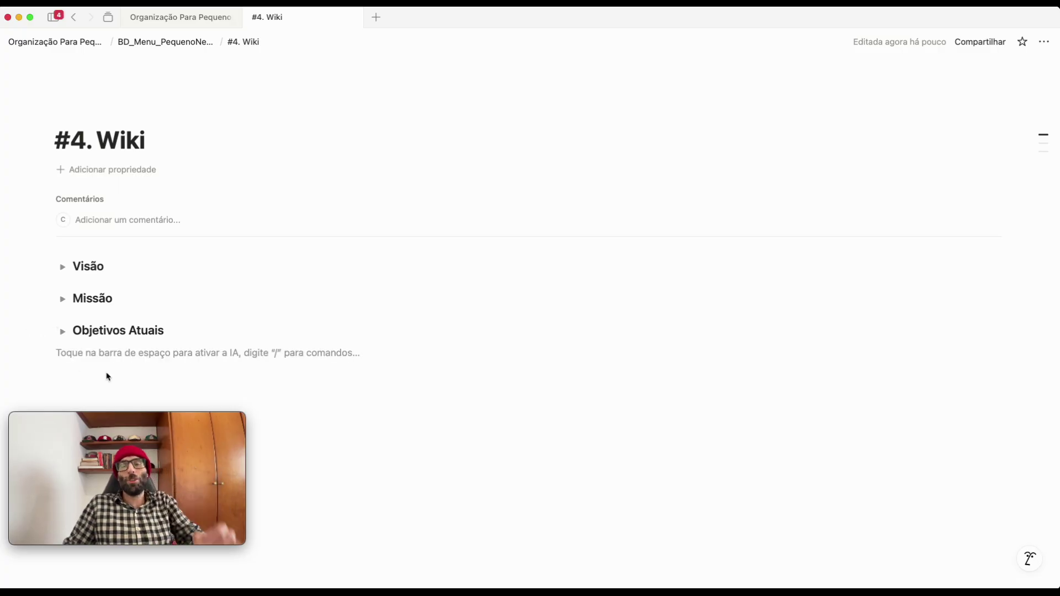
text(/)
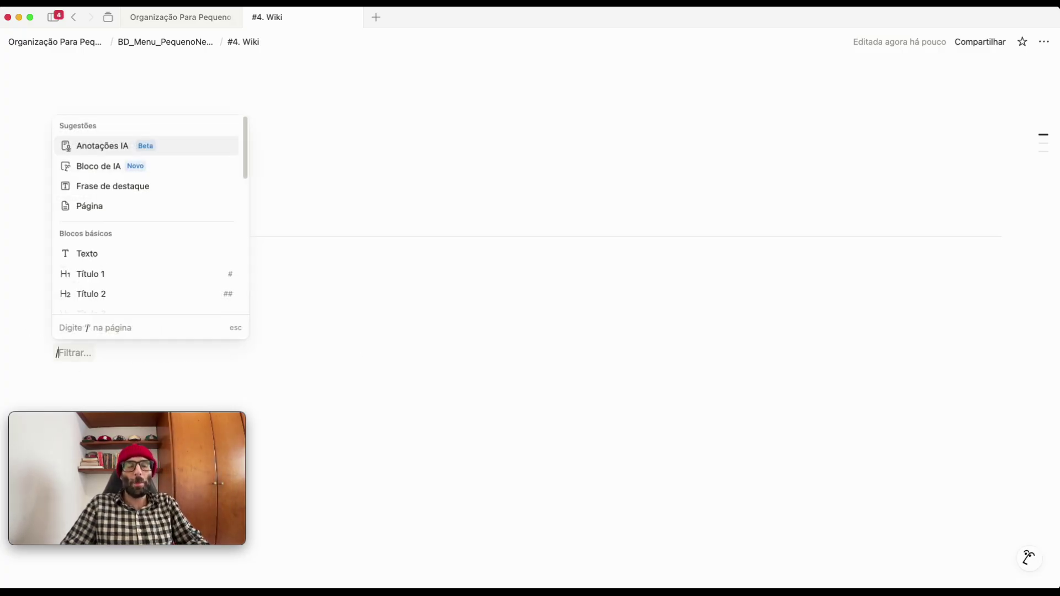
text(frase)
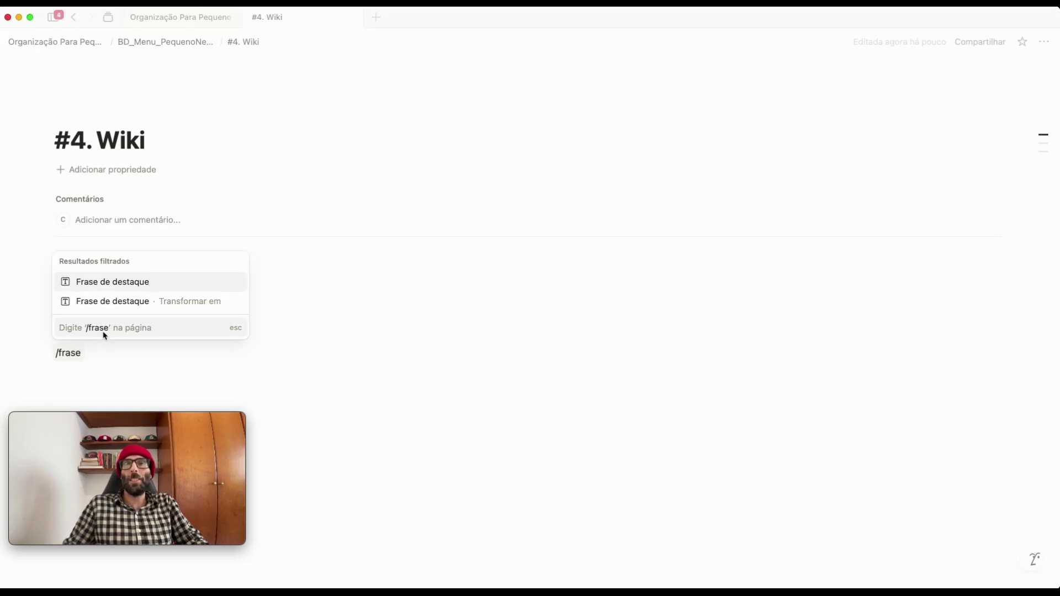
click(112, 281)
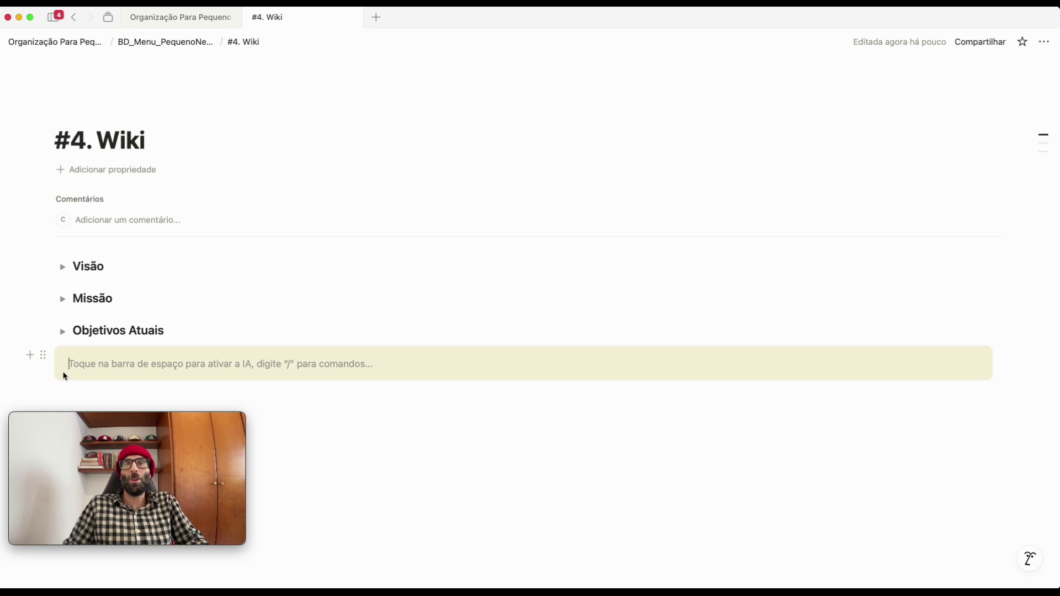
Try moving the Visão toggle heading into the callout and deleting the callout's empty line, and undo both changes
drag(43, 266, 76, 362)
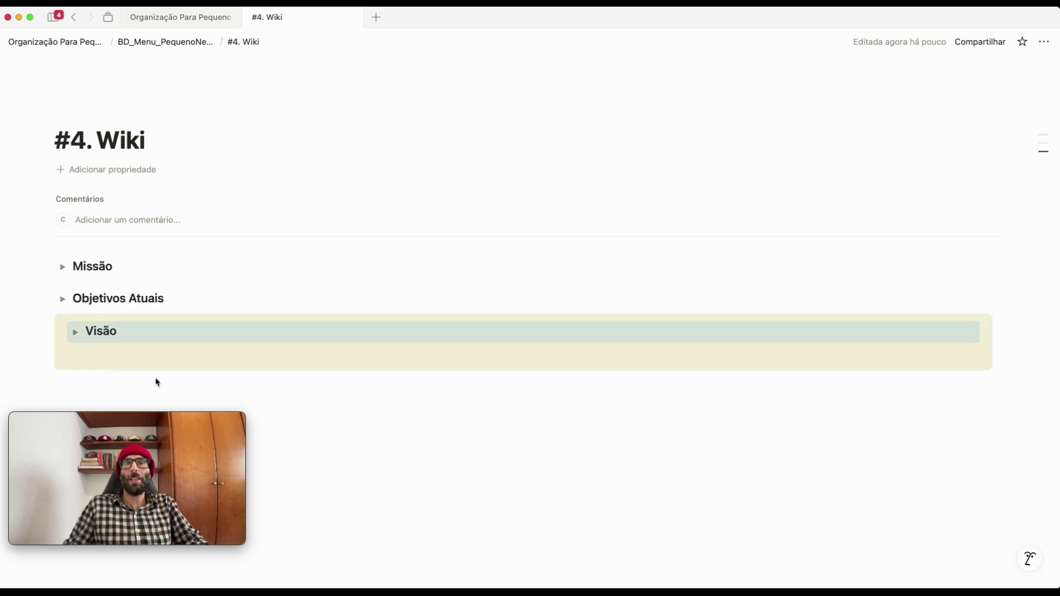
click(129, 366)
key(BackSpace)
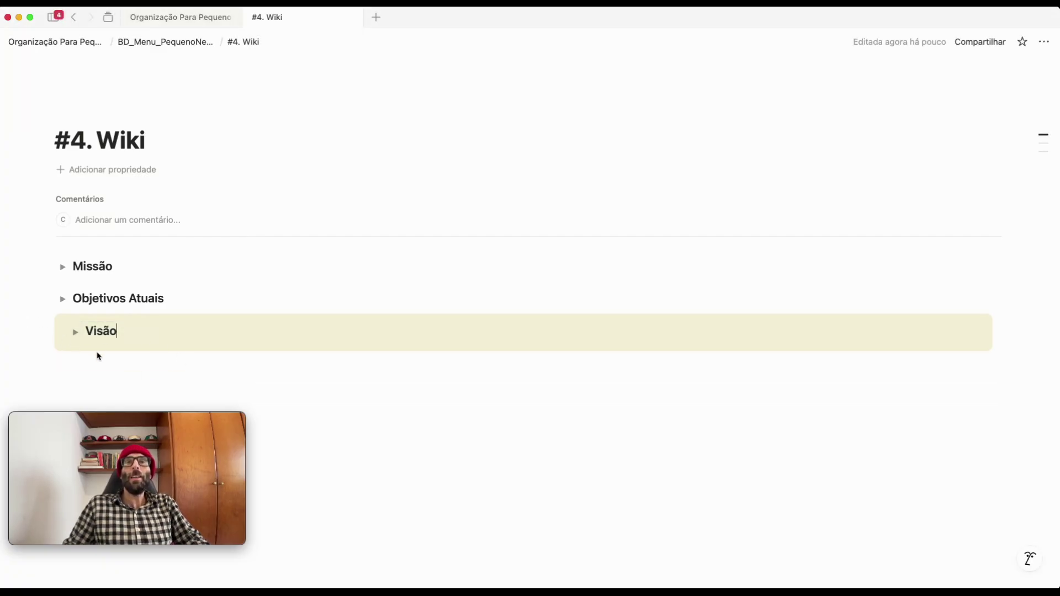
key(super+z)
key(super+z)
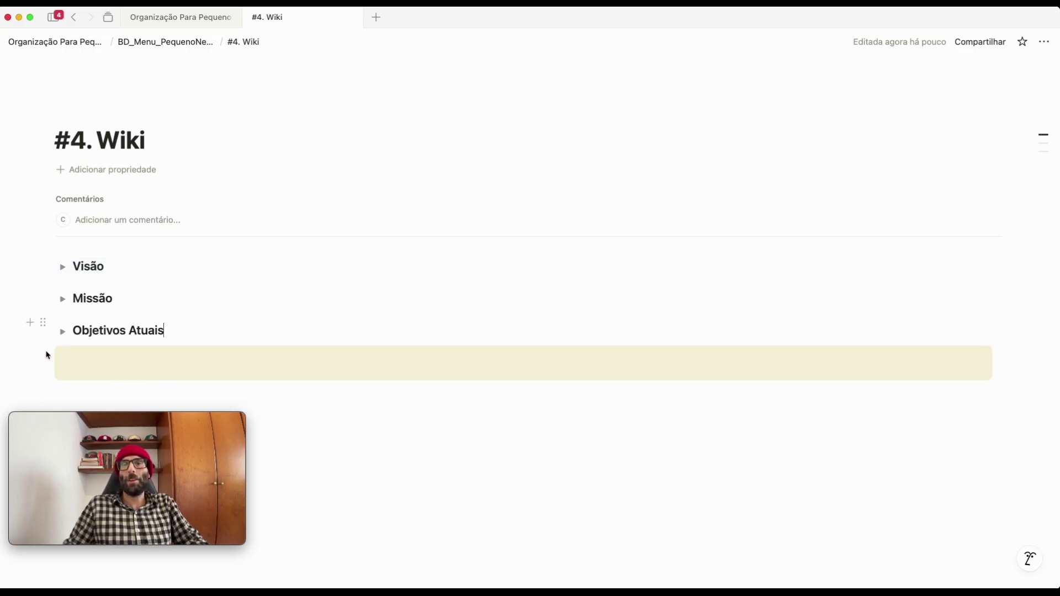
Duplicate the empty callout block twice to get three callouts below Objetivos Atuais
drag(57, 355, 102, 353)
click(159, 392)
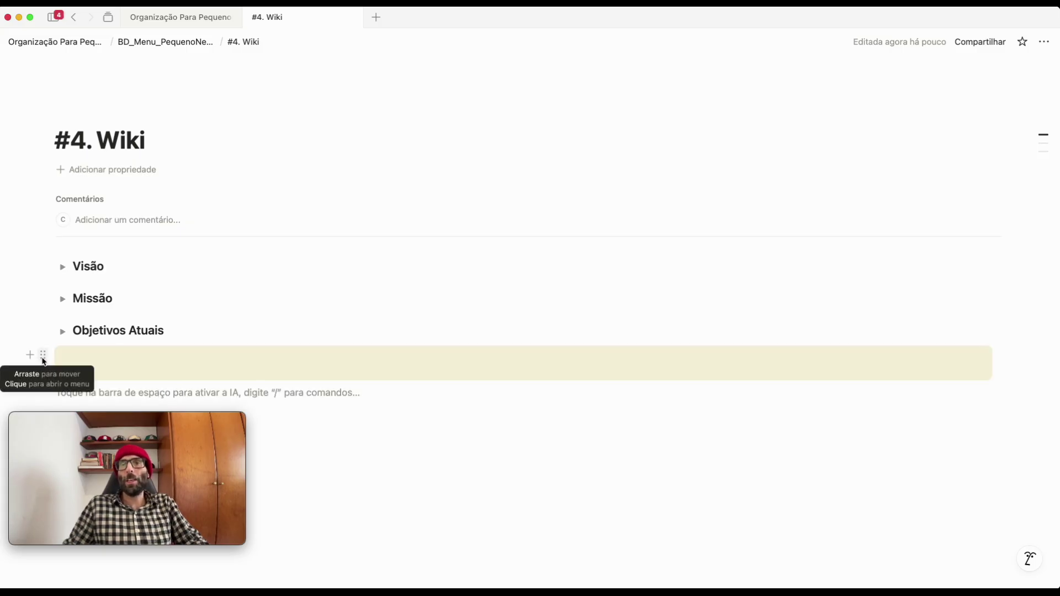
click(44, 360)
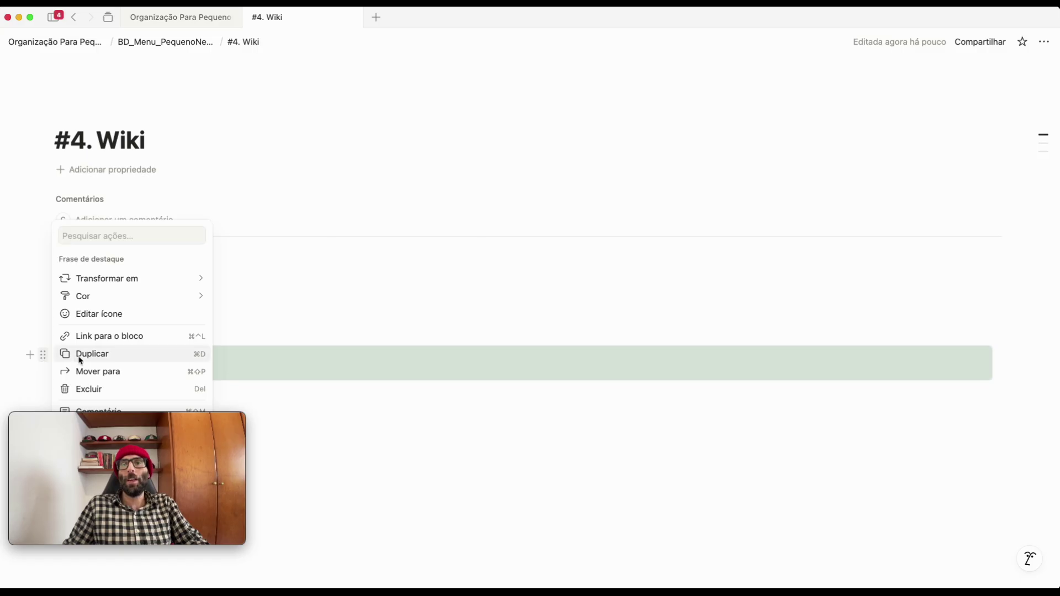
click(78, 358)
scroll(210, 380, down, 1)
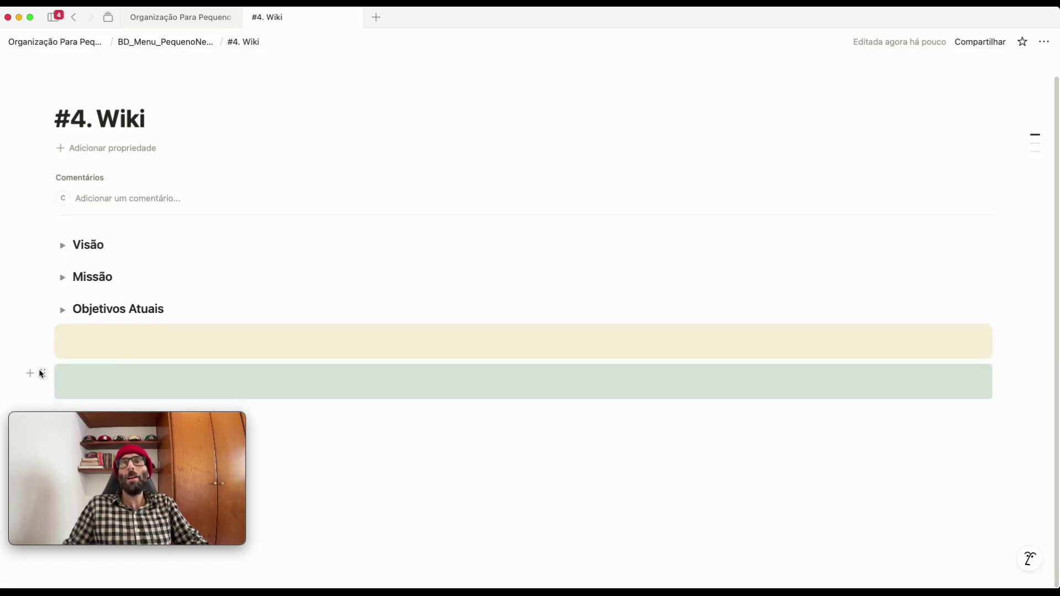
click(41, 374)
click(77, 371)
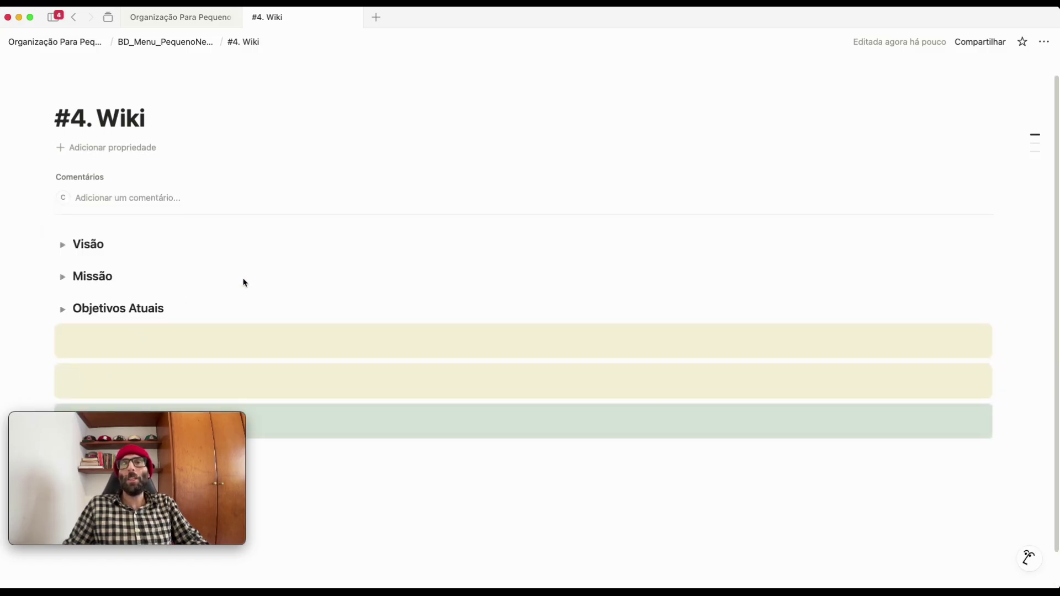
Move the Visão toggle heading into the first empty callout below Objetivos Atuais
click(506, 442)
scroll(52, 189, down, 2)
drag(52, 190, 123, 210)
drag(57, 234, 78, 297)
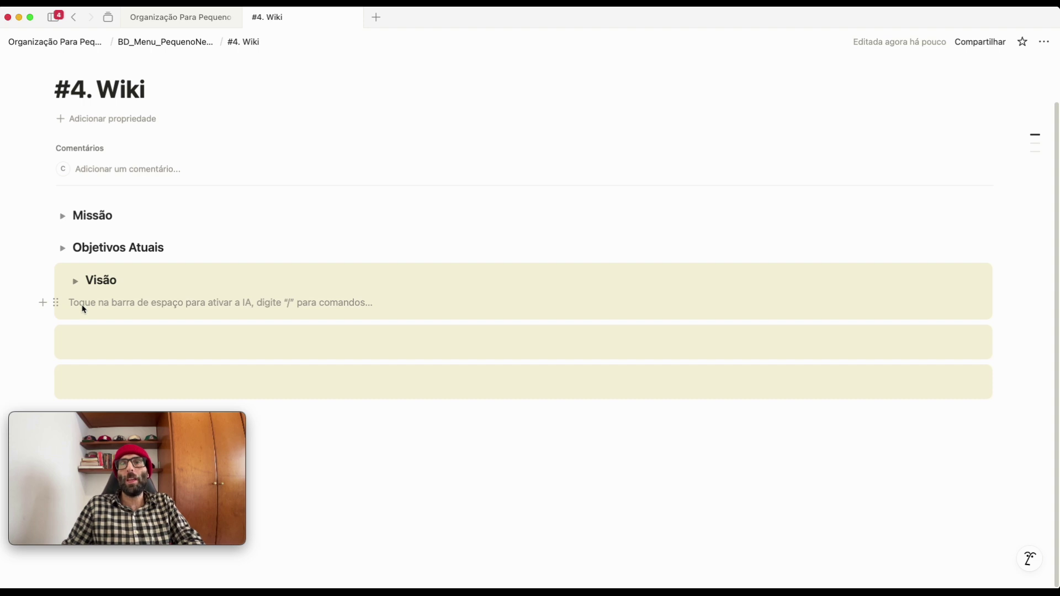
Move the Missão toggle heading into the second callout and delete the empty line below it
drag(42, 234, 112, 332)
click(105, 343)
key(BackSpace)
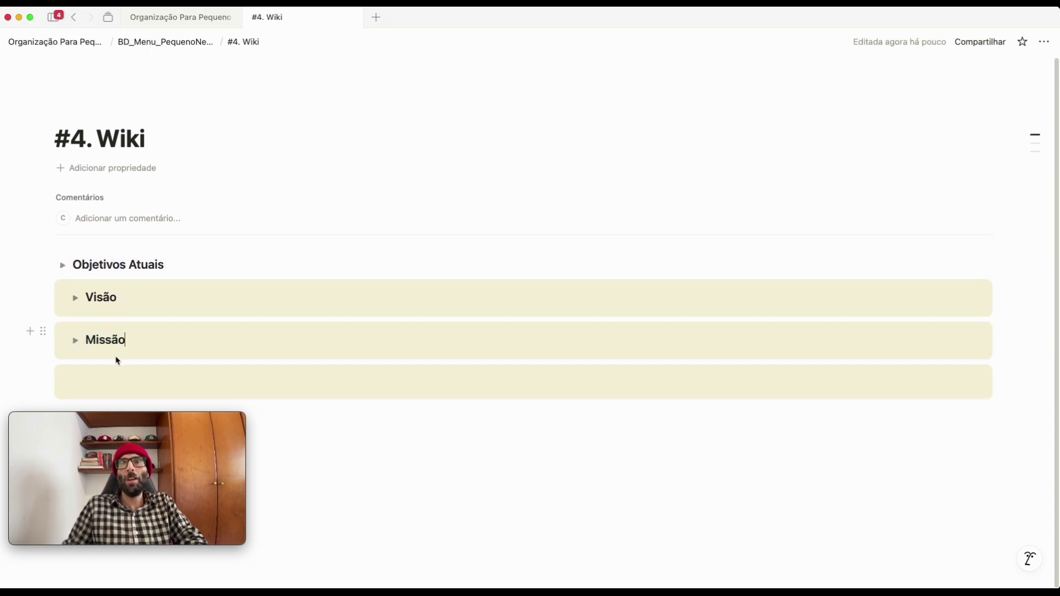
Move the Objetivos Atuais toggle heading into the third callout and remove the empty line under it
drag(43, 264, 77, 382)
click(80, 383)
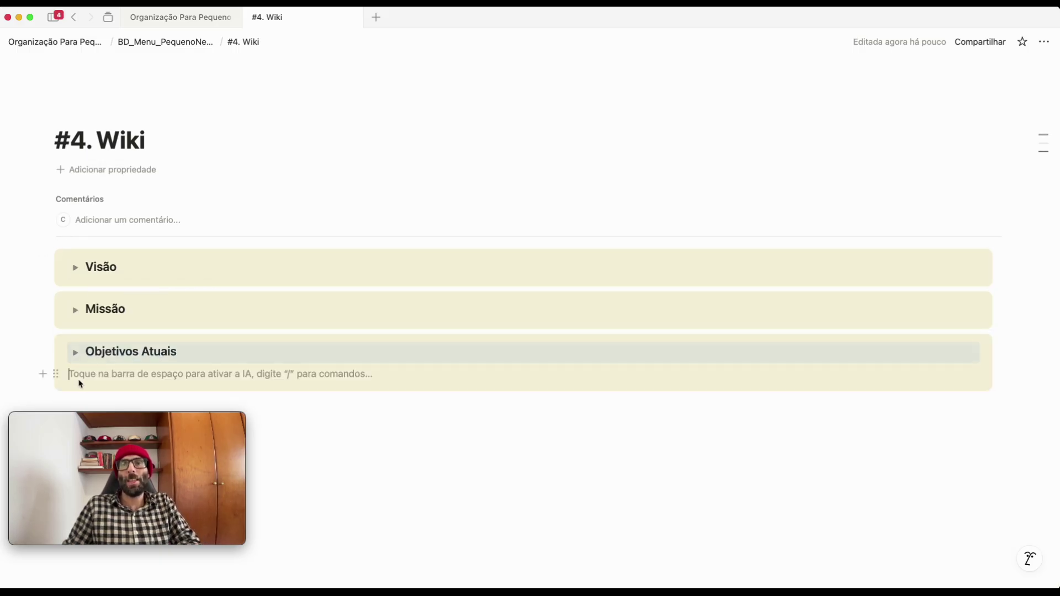
key(BackSpace)
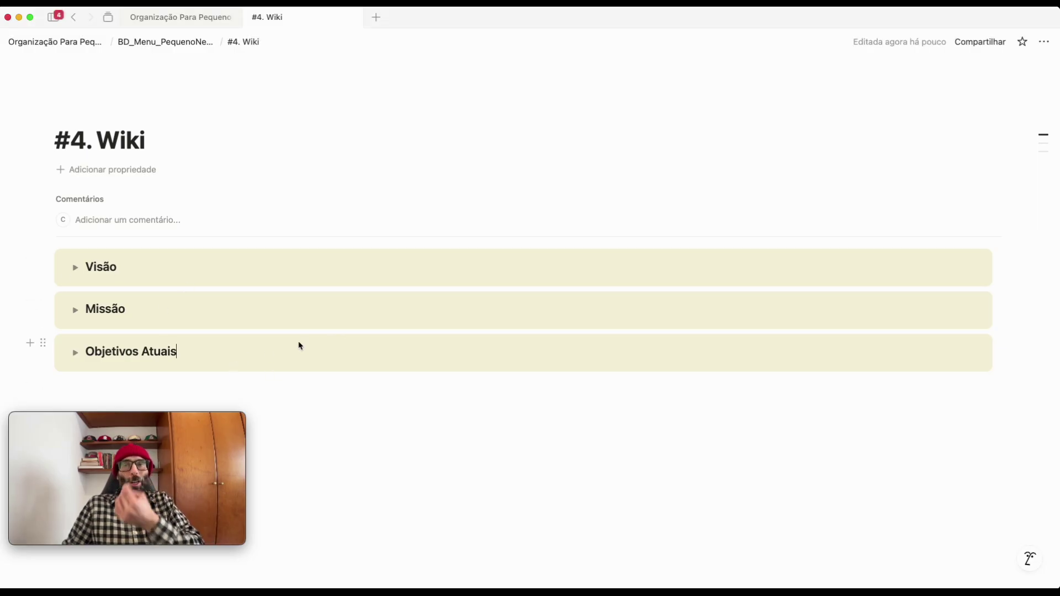
Expand the Visão, Missão and Objetivos Atuais toggle headings inside their callouts
click(75, 271)
click(75, 327)
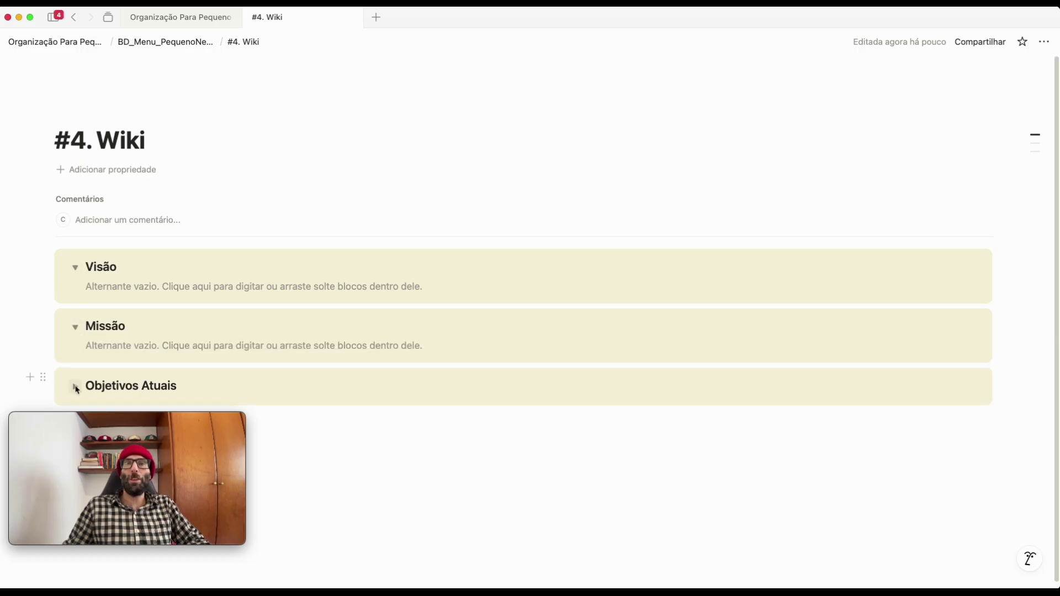
click(75, 385)
scroll(209, 305, down, 1)
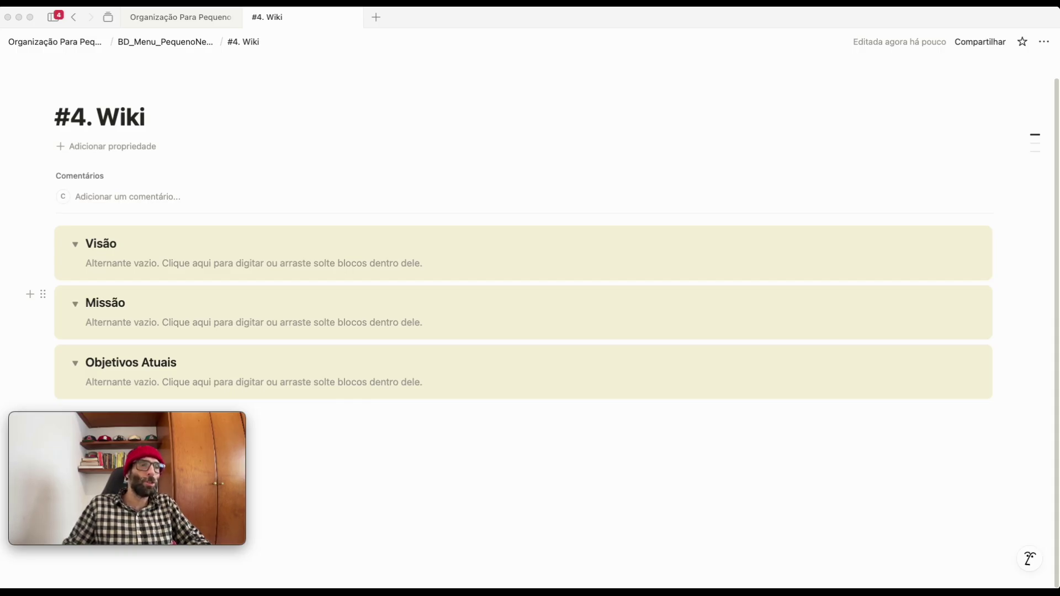
Write under Visão "Liderar pelo exemplo ajudando empresas a maximizar o potencial de seus dados, fomentando inovação prática e gerando impacto tangível no mundo em diversas indústrias."
click(229, 261)
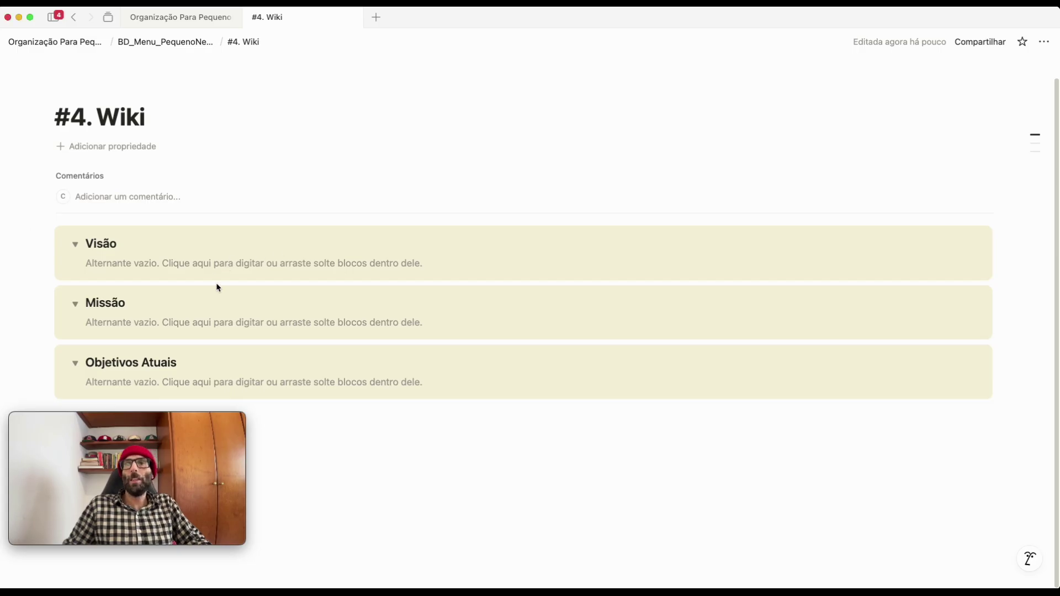
text(Liderar pelo exemplo ajudando empresas a maximizar o potencial de seus dados, fomentando inovação prática e gerando impacto tangível no mundo em diversas indústrias.)
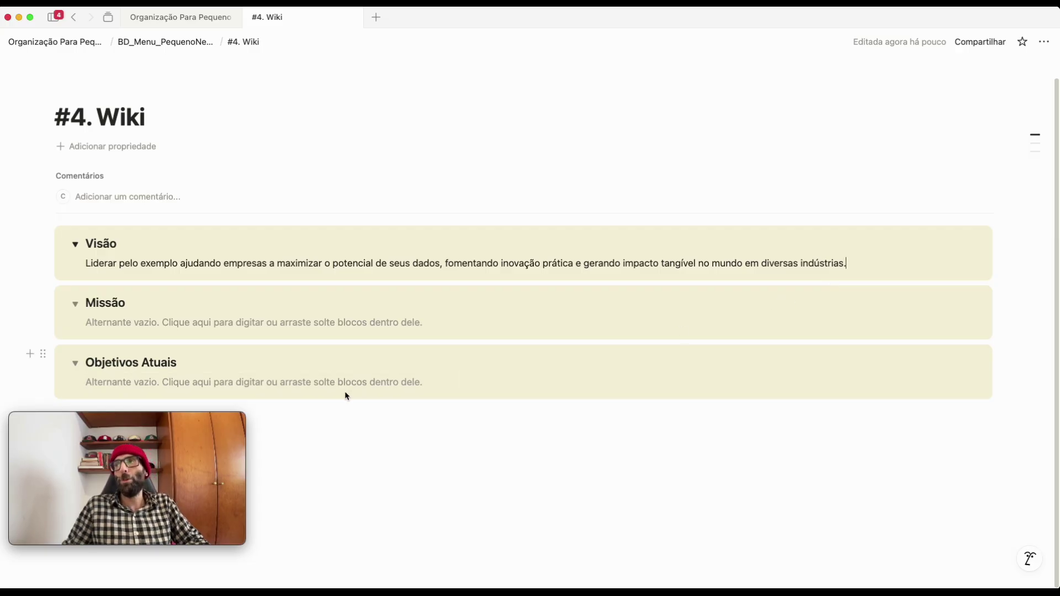
Write under Missão "Capacitar com produtos de dados inovadores que impulsionam a tomada de decisões informadas e desbloqueiam o pleno potencial de seus dados."
key(super+Tab)
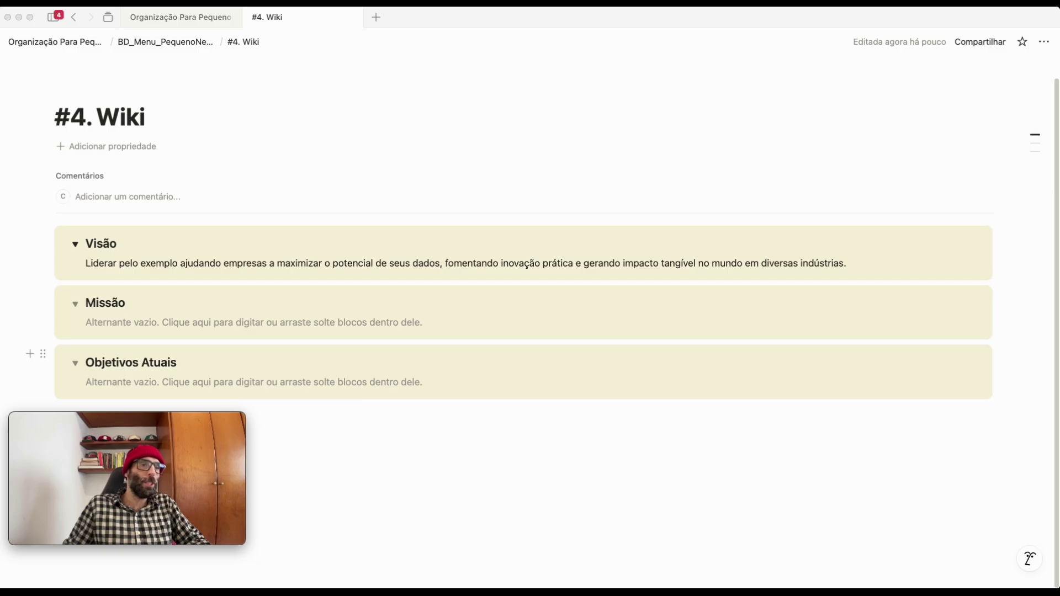
click(206, 322)
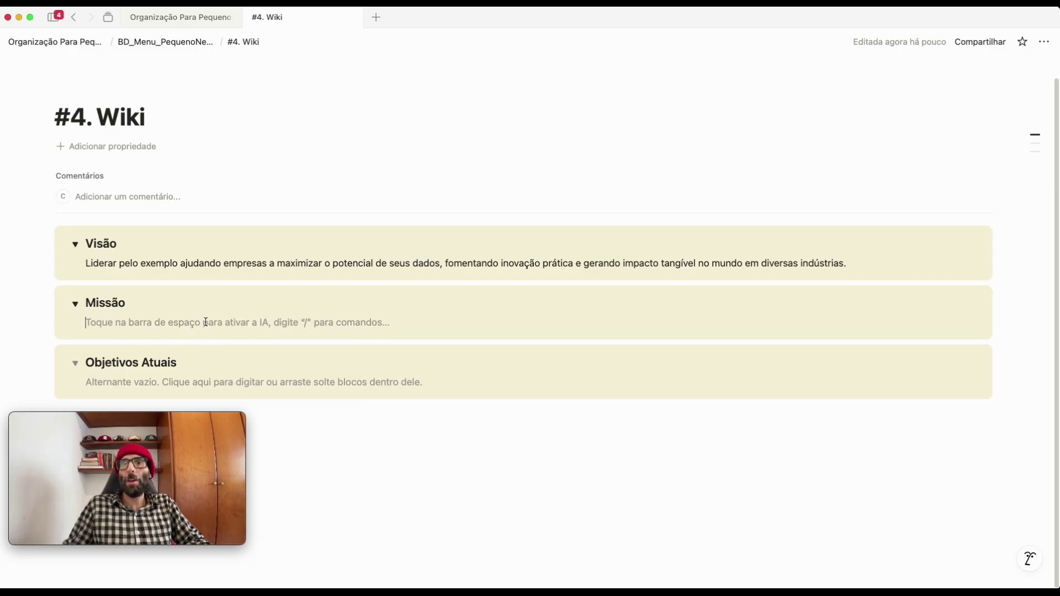
text(Capacitar com produtos de dados inovadores que impulsionam a tomada de decisões informadas e desbloqueiam o pleno potencial de seus dados.)
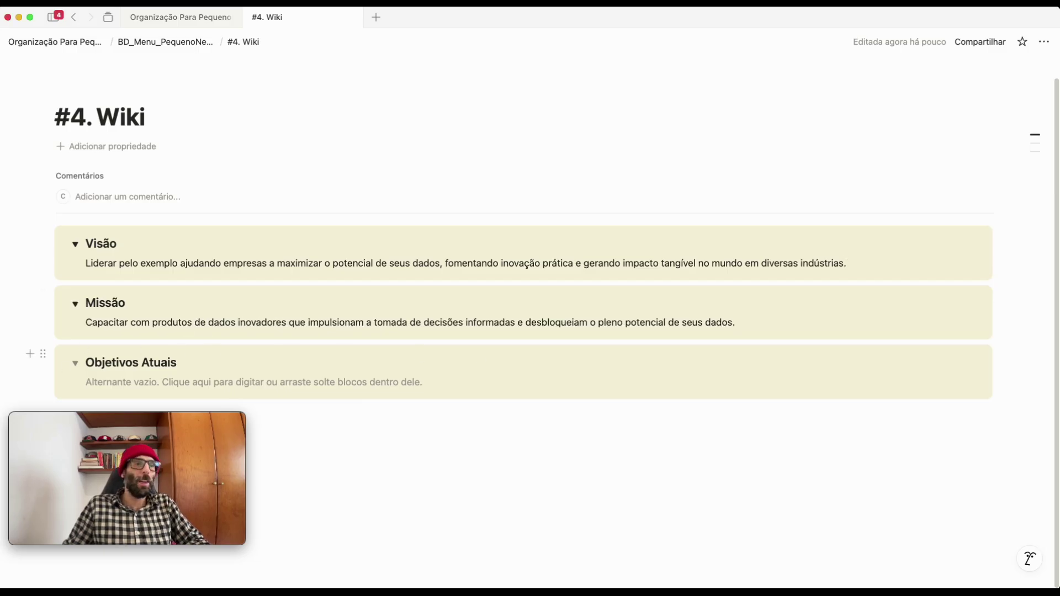
Fill Objetivos Atuais with described goals "Expandir operações para a América Latina", "Impulsionar para o segmento empresarial" and "Impulsionar o Engajamento dos Funcionários", and collapse it
key(super+Tab)
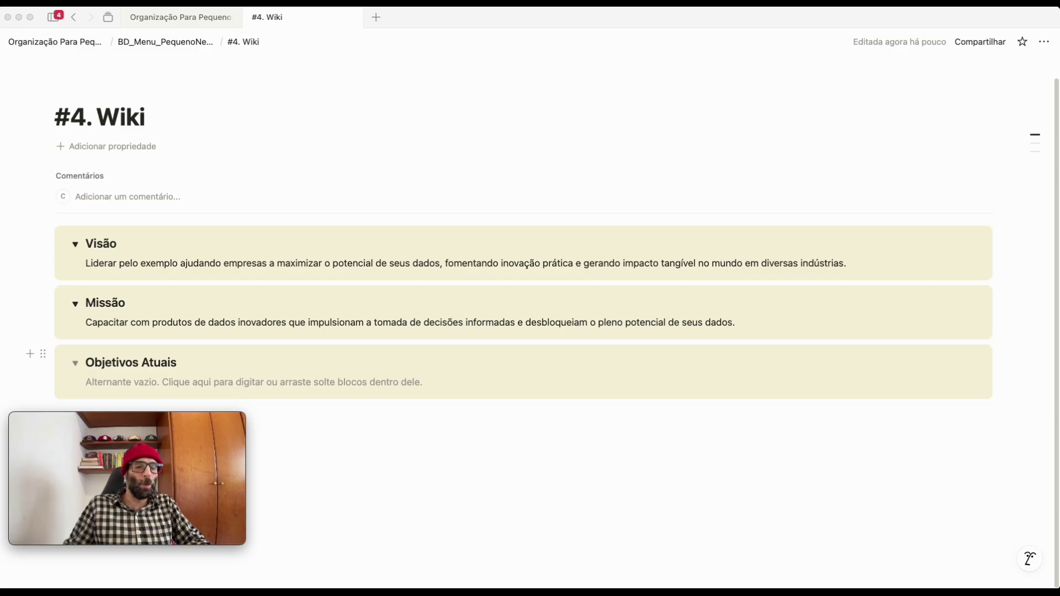
click(162, 384)
click(162, 384)
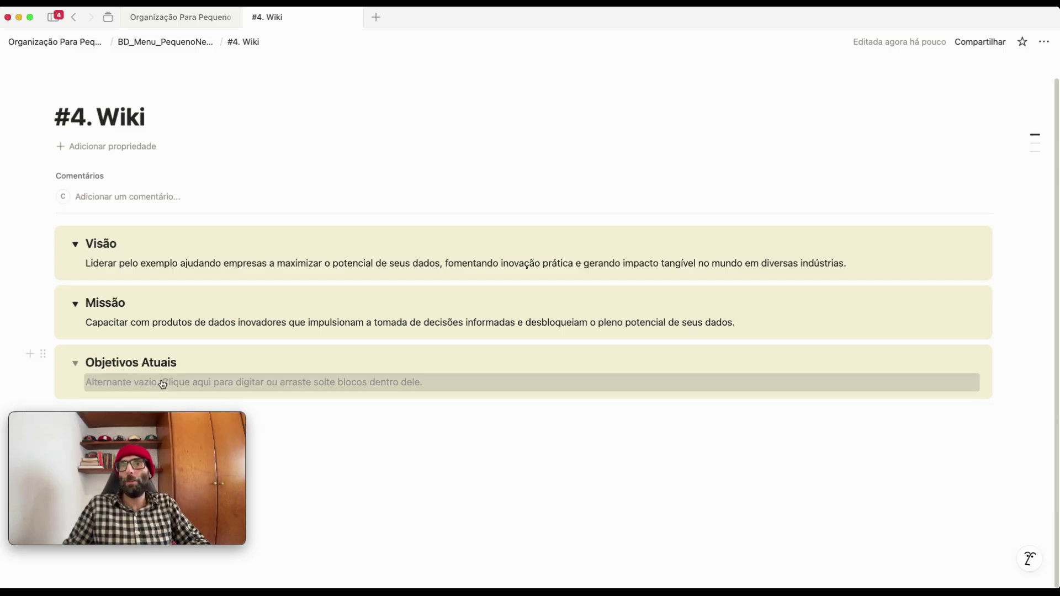
click(163, 384)
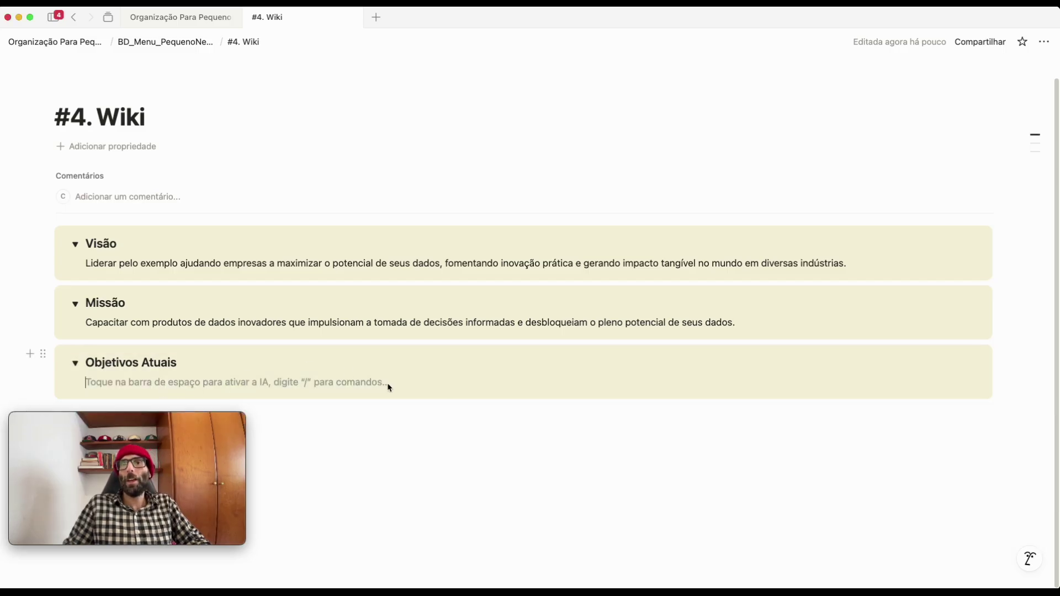
text(⚙ Expandir operações para a América Latina Concentrar os esforços de marketing e vendas na América Latina. 🛠 Impulsionar para o segmento empresarial Orientar o desenvolvimento de produtos, marketing e esforços de vendas para o segmento empresarial, visando expandir nossa base de clientes. 🩶 Impulsionar o Engajamento dos Funcionários Focar em aumentar a pontuação geral de satisfação dos funcionários em 10% no próximo trimestre. Isso será alcançado por meio de pesquisas regulares de feedback e planos de ação direcionados.)
scroll(430, 405, down, 3)
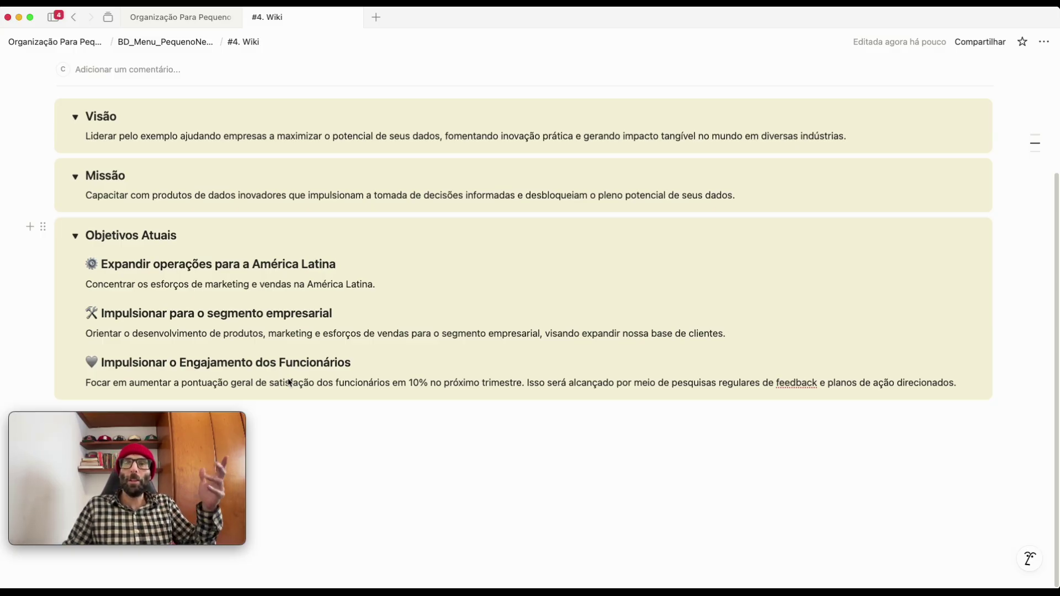
scroll(259, 345, up, 3)
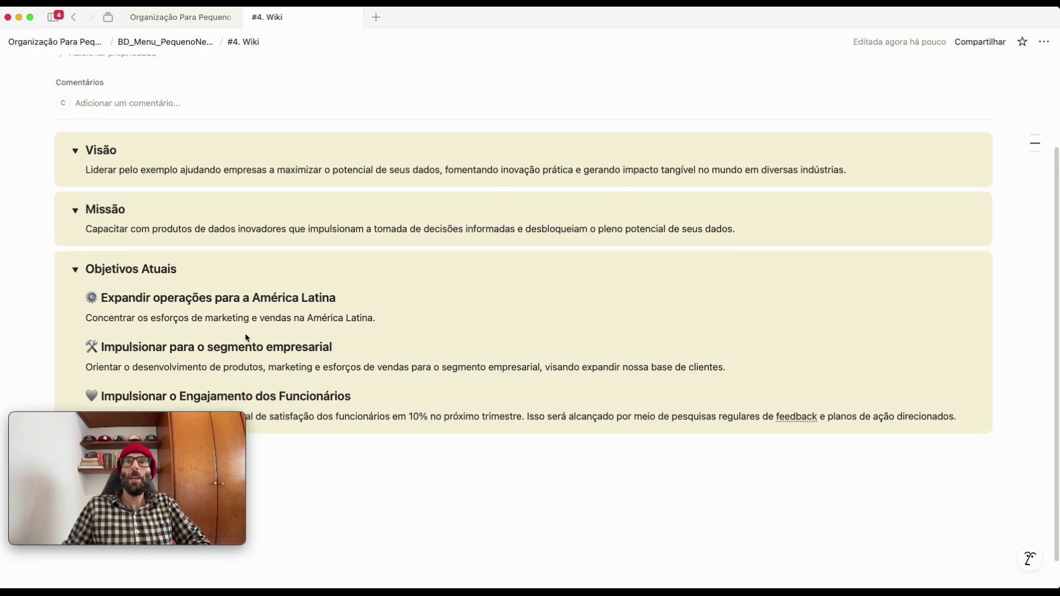
scroll(189, 343, down, 3)
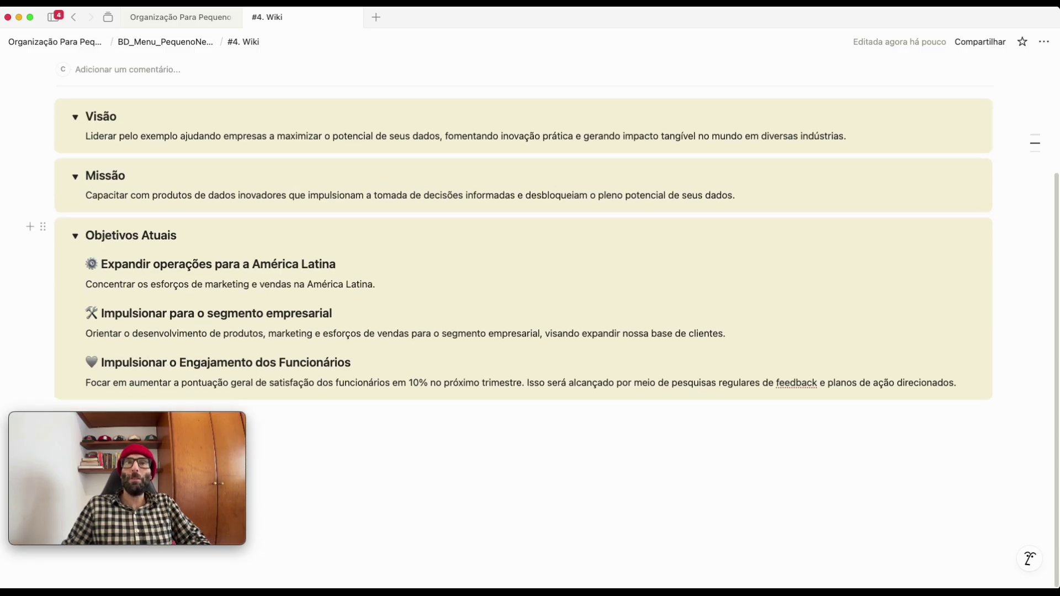
click(76, 236)
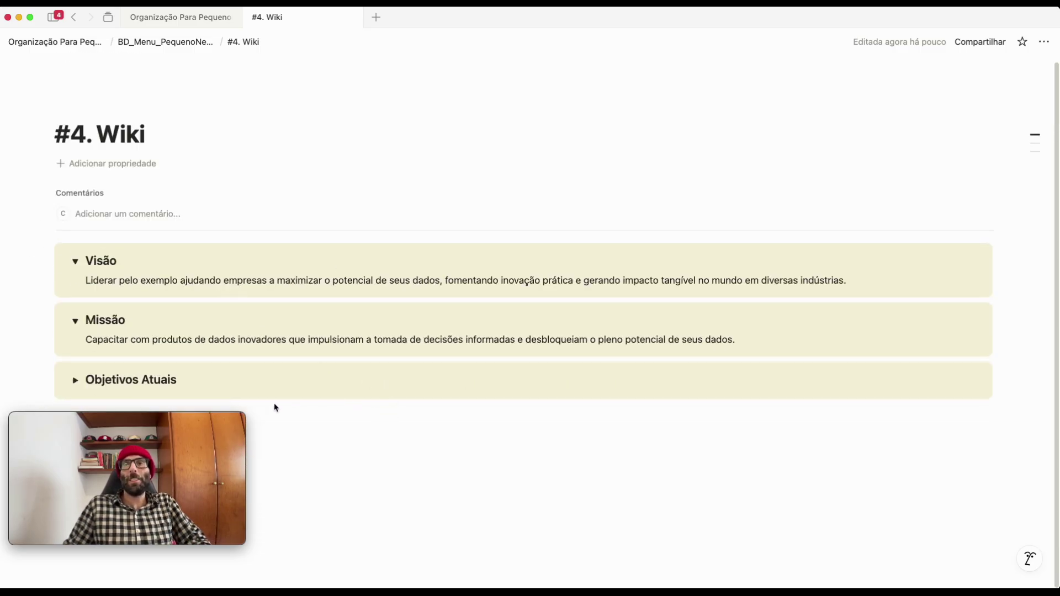
Insert an empty callout (Frase de destaque) below Objetivos Atuais and set its background color to Fundo padrão
drag(181, 422, 967, 449)
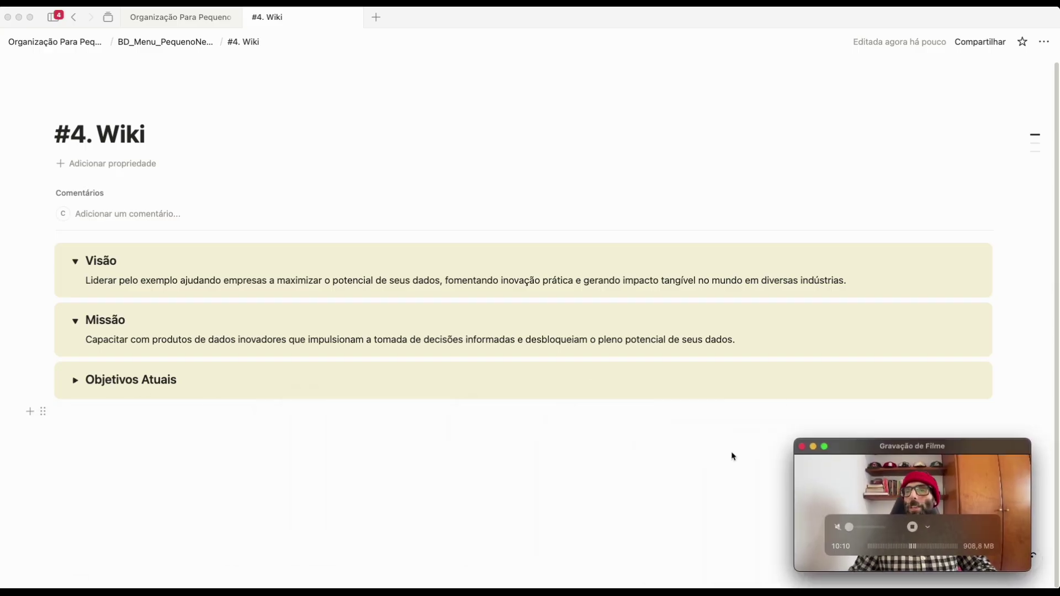
click(105, 427)
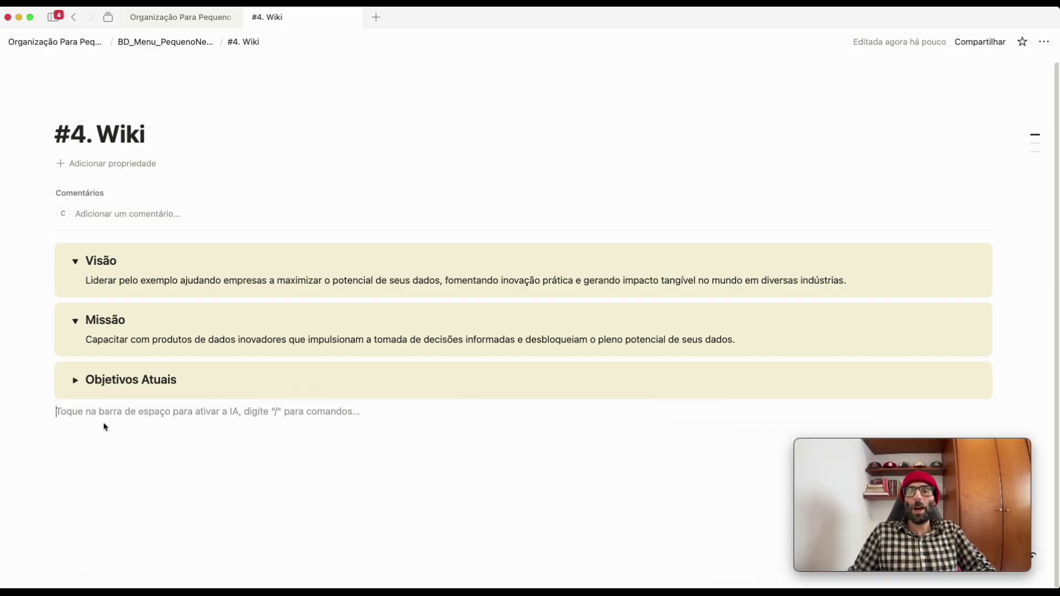
text(/)
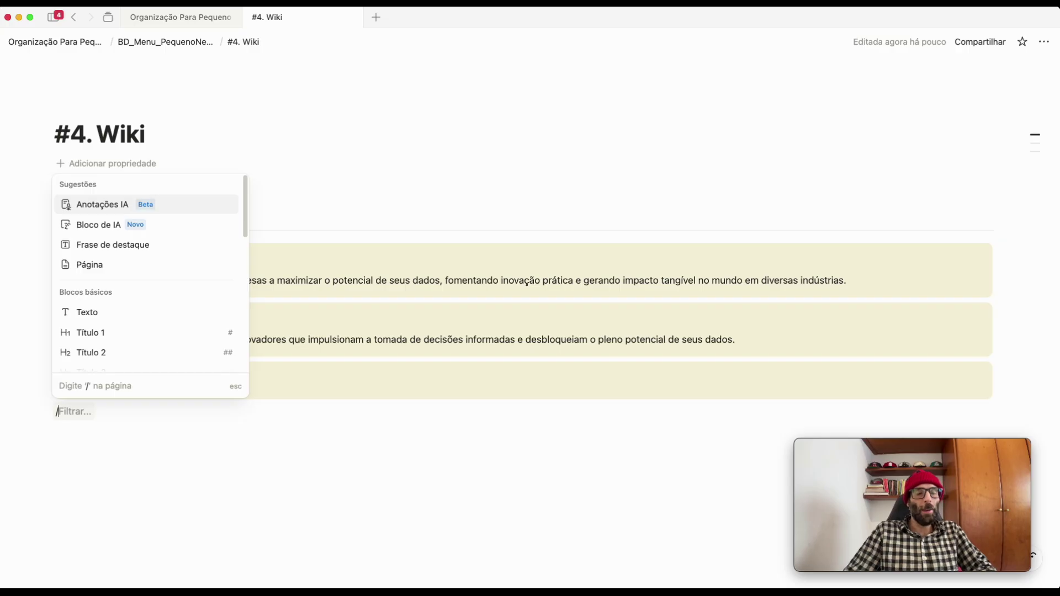
text(fra)
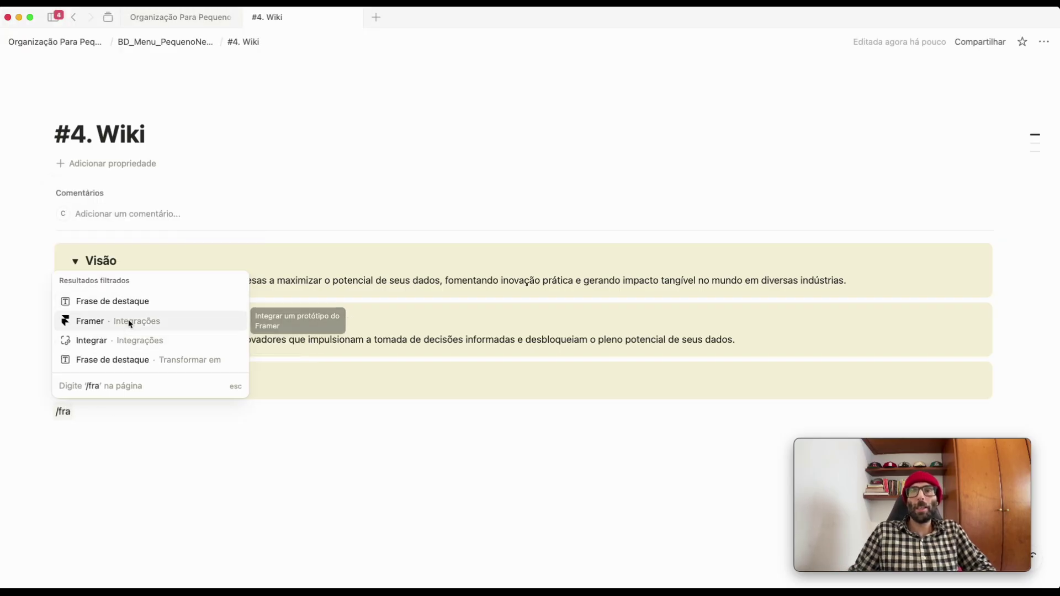
click(124, 302)
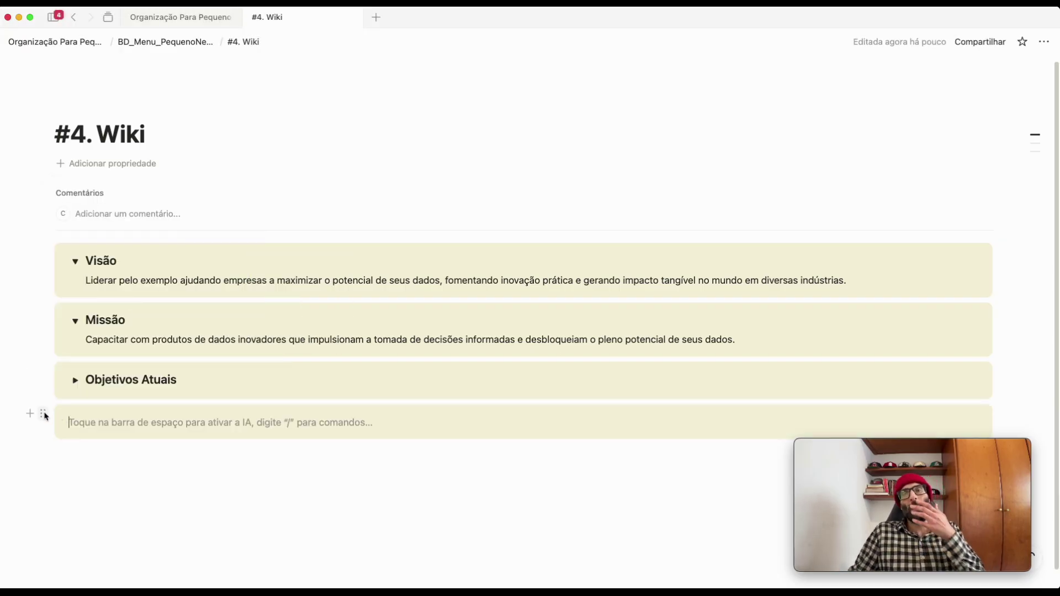
click(44, 415)
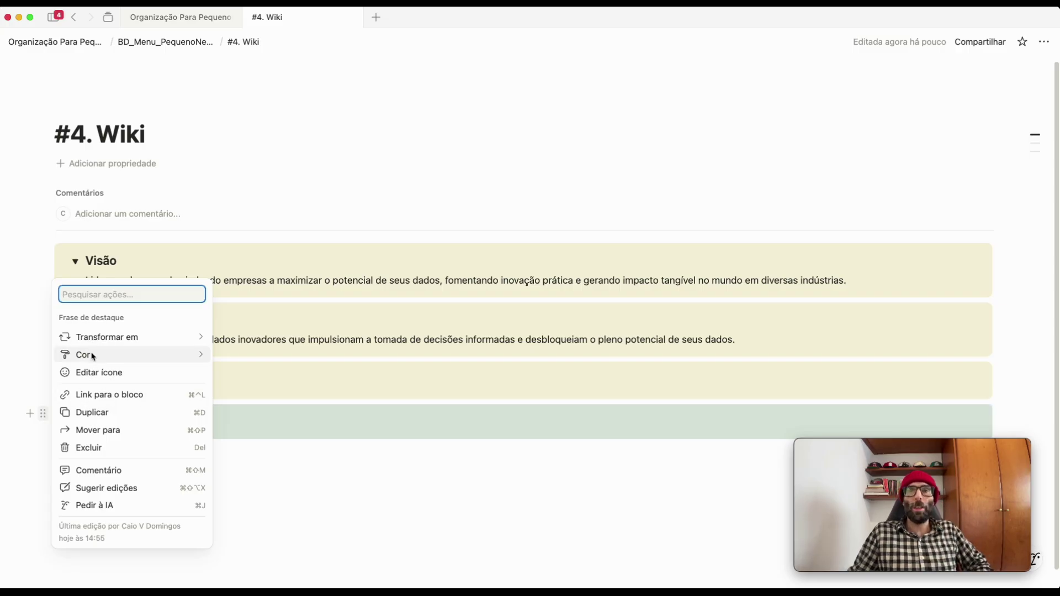
mouse_move(90, 354)
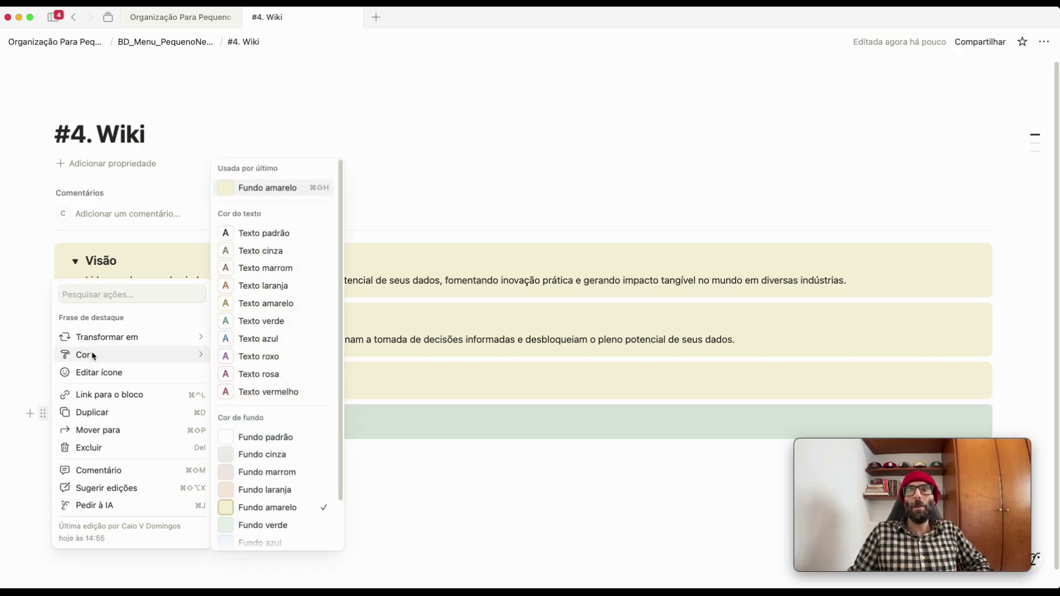
click(259, 437)
click(175, 493)
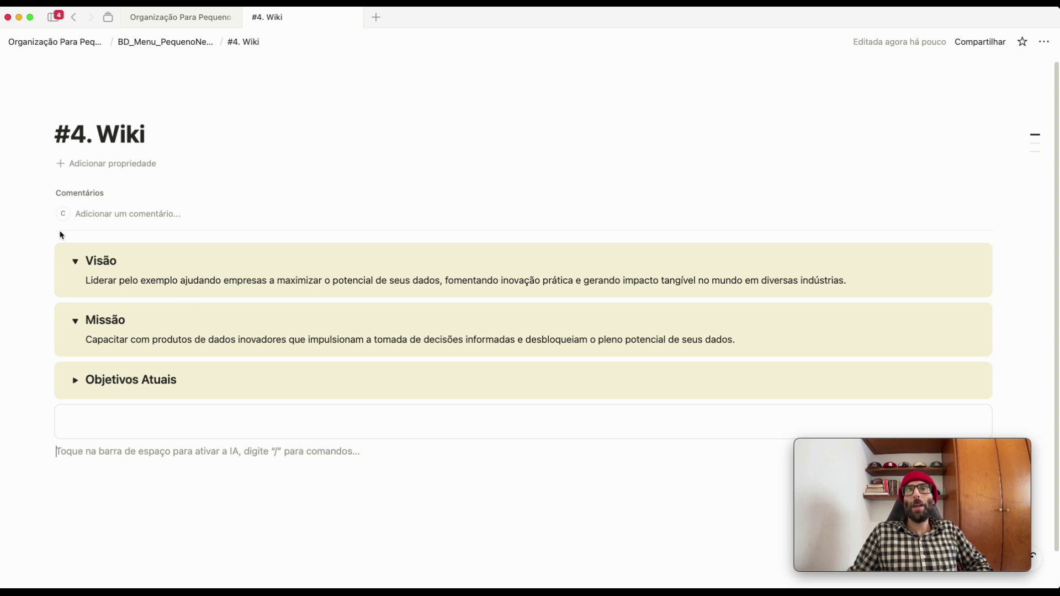
Nest the Visão, Missão and Objetivos Atuais callouts, all collapsed, inside the default-background callout and delete its empty line
click(76, 263)
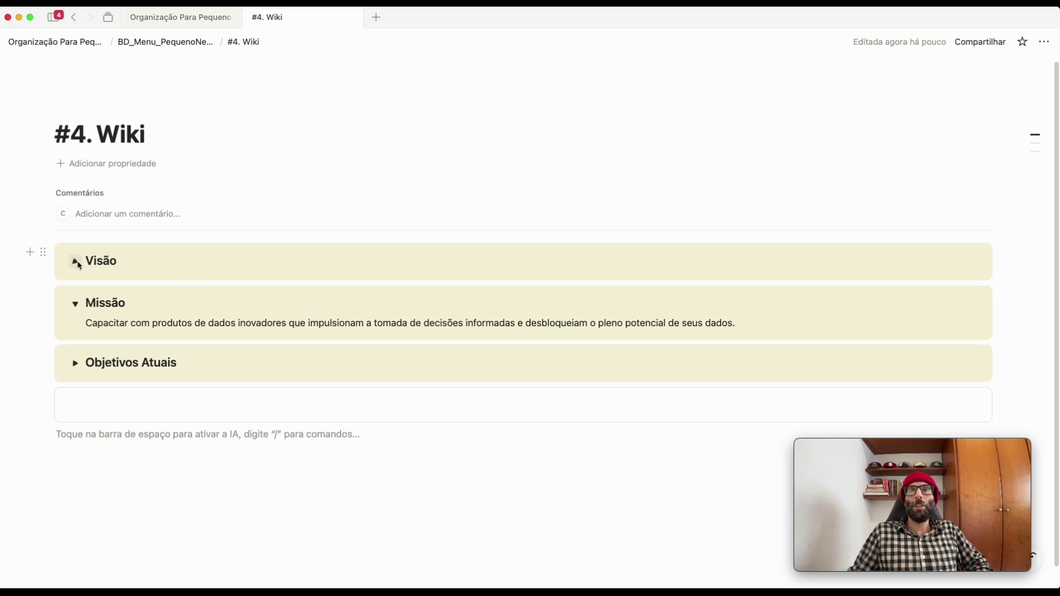
click(76, 304)
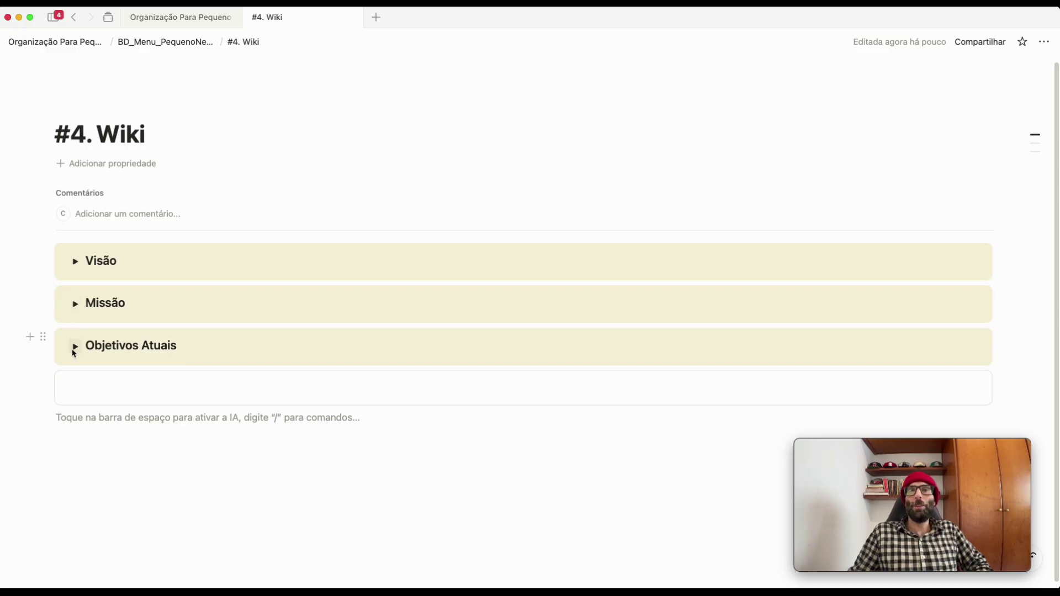
drag(38, 234, 177, 351)
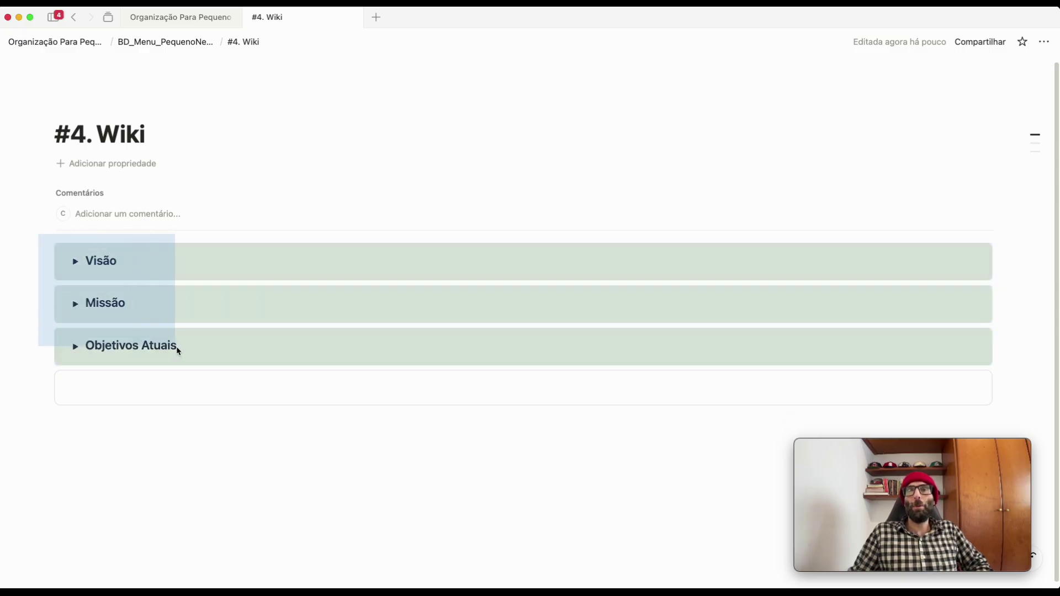
drag(42, 251, 83, 384)
click(122, 388)
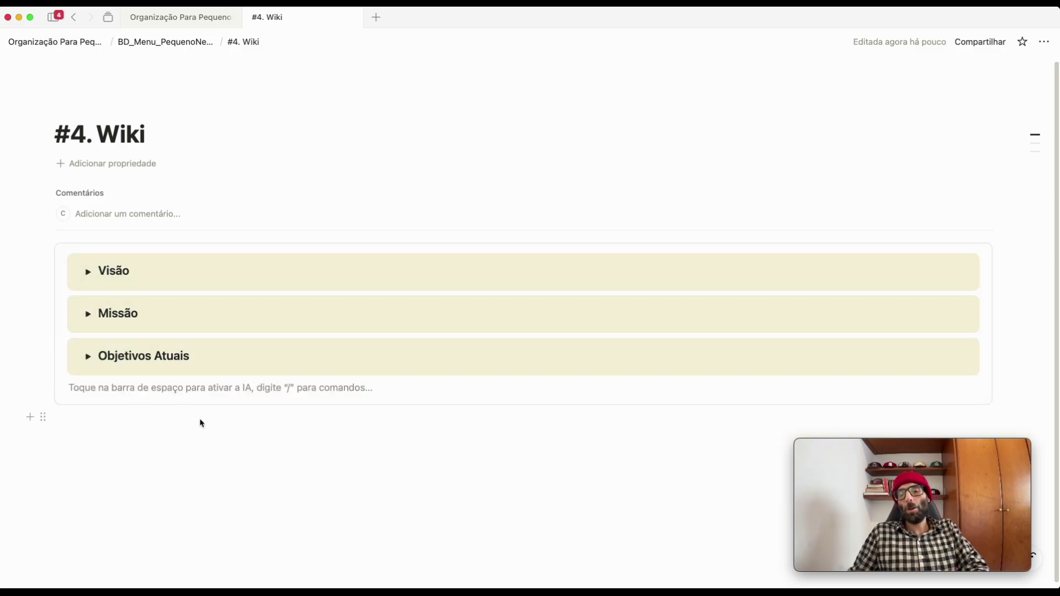
key(BackSpace)
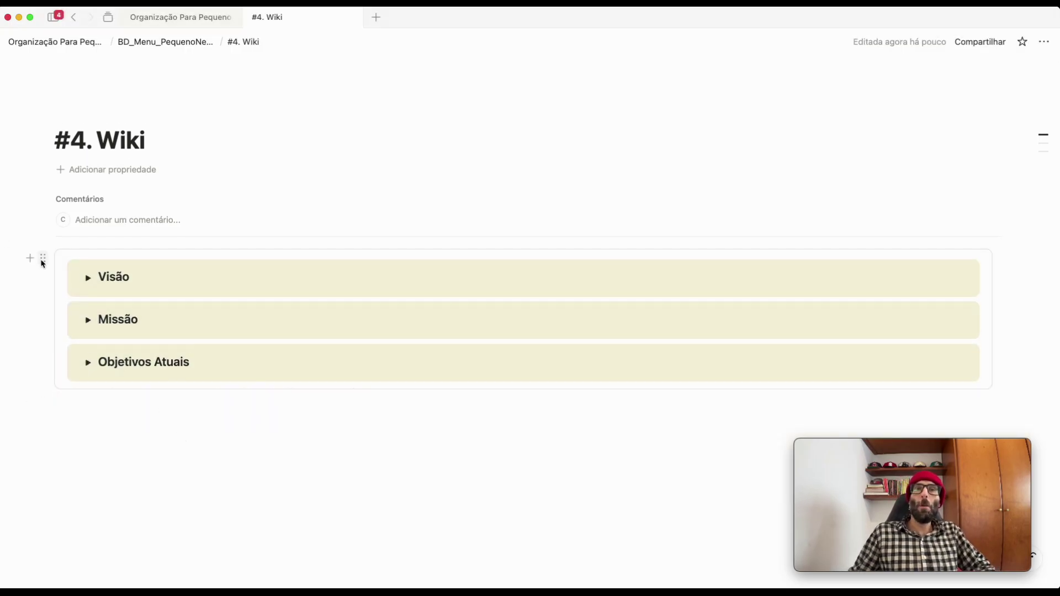
click(40, 261)
key(Escape)
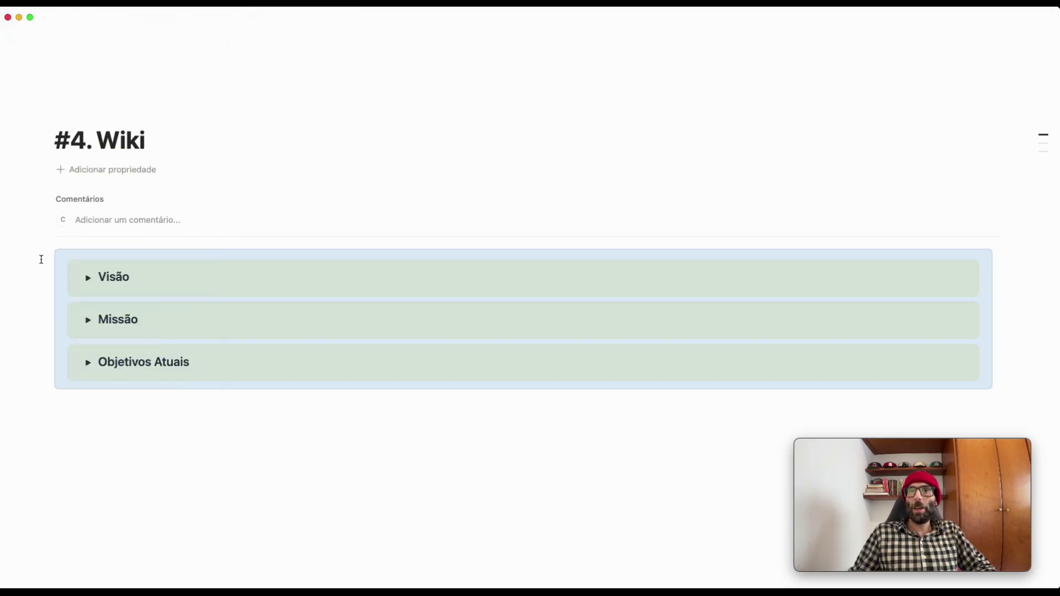
Go back to the Organização Para Pequenos Negócios page and review its Menu, Projetos, Documentos and Reuniões sections
click(178, 20)
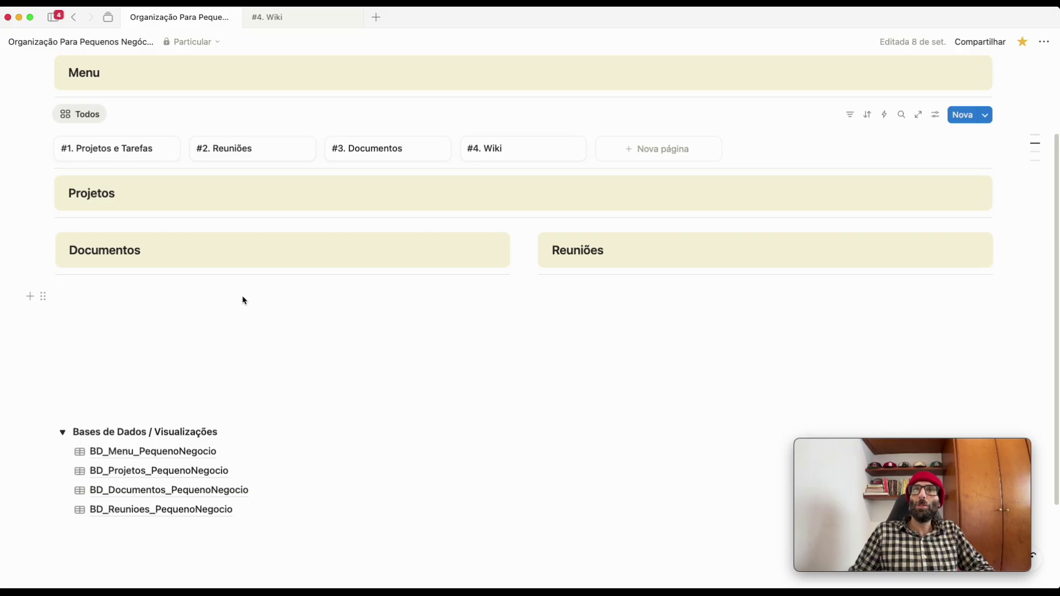
scroll(241, 300, up, 3)
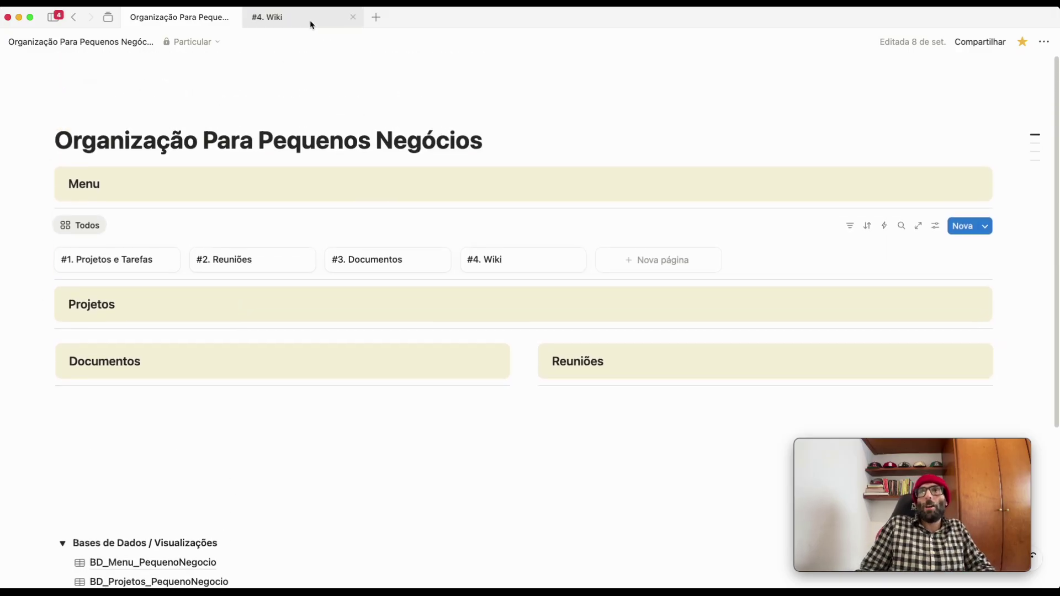
click(309, 22)
click(154, 22)
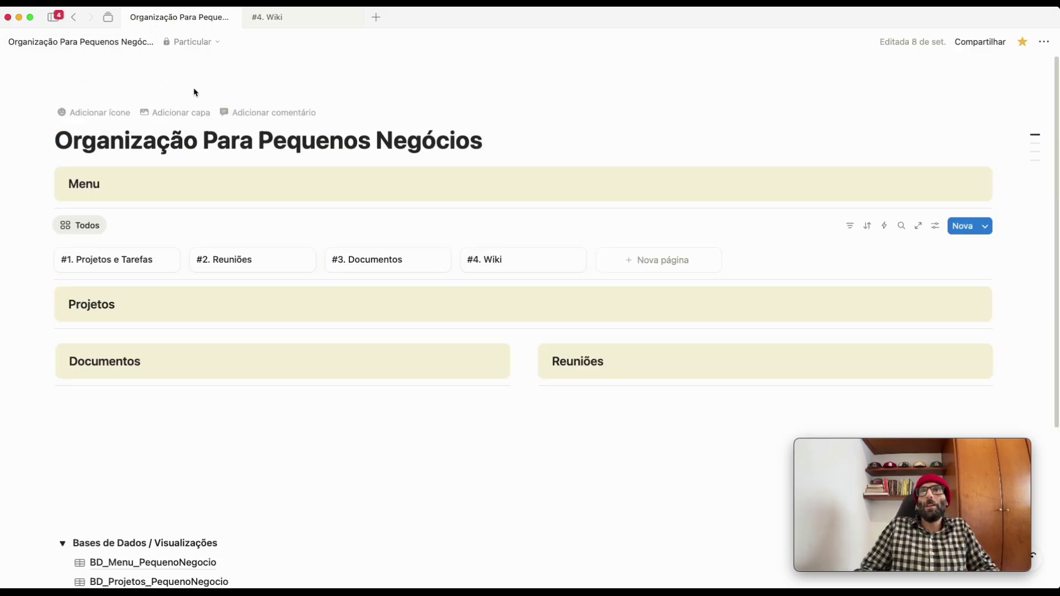
Paste the callout holding Visão, Missão and Objetivos Atuais between the Menu gallery and Projetos as a synced block
click(501, 144)
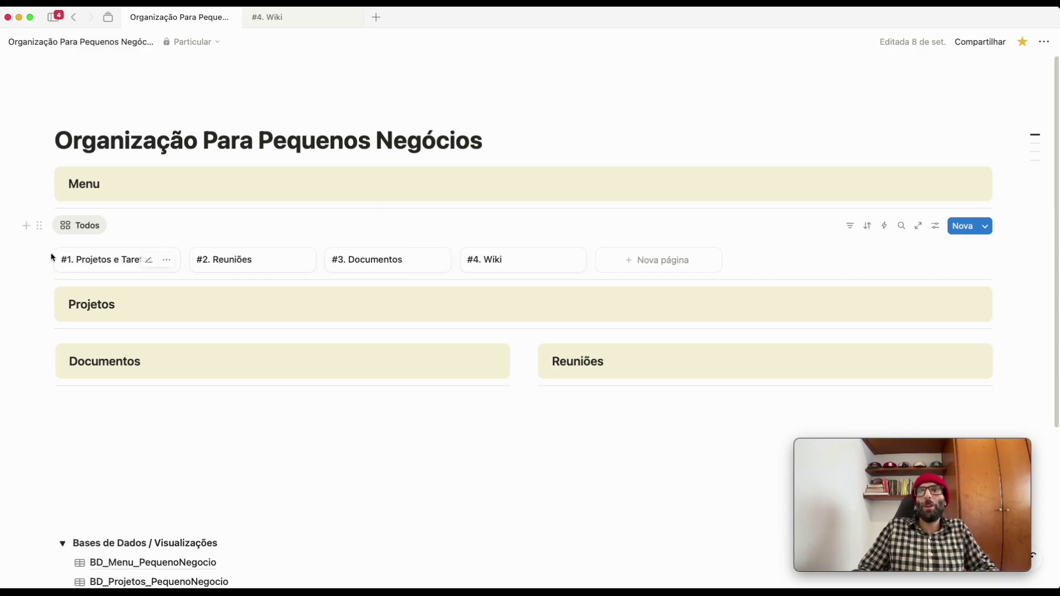
click(31, 280)
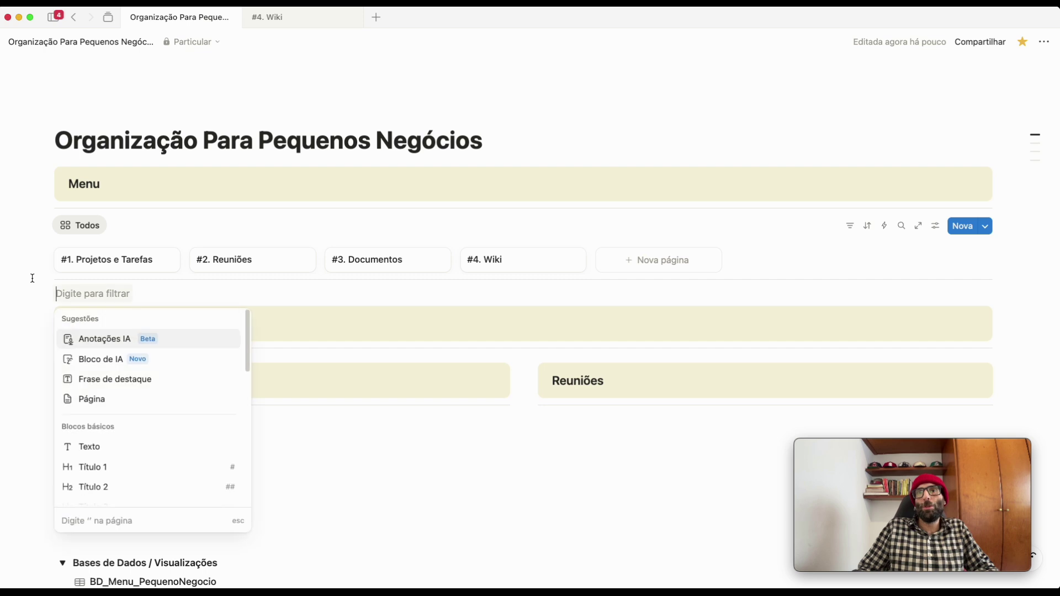
key(Escape)
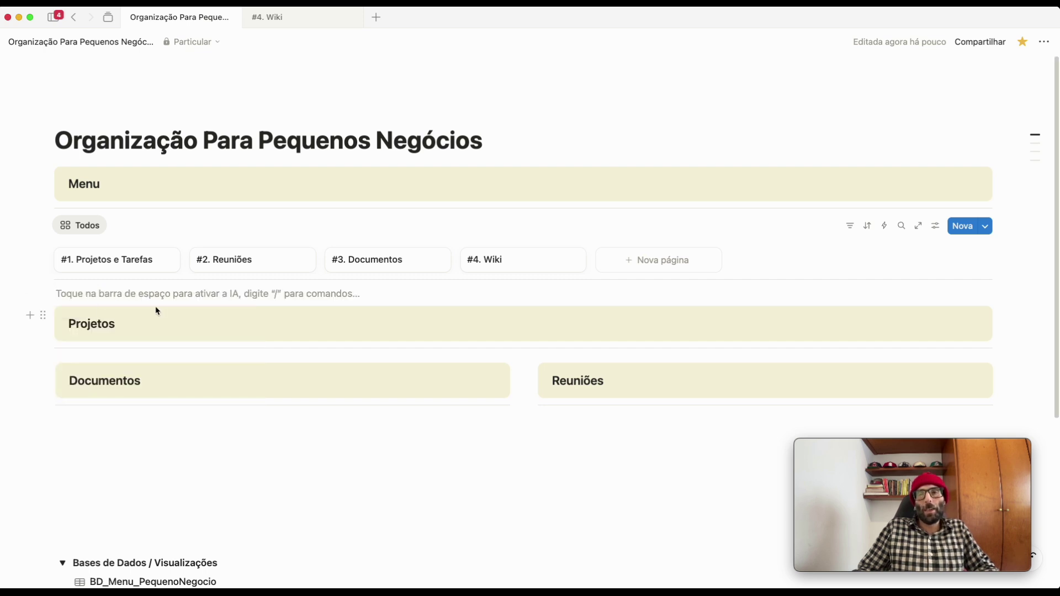
text(Visão Missão Objetivos Atuais)
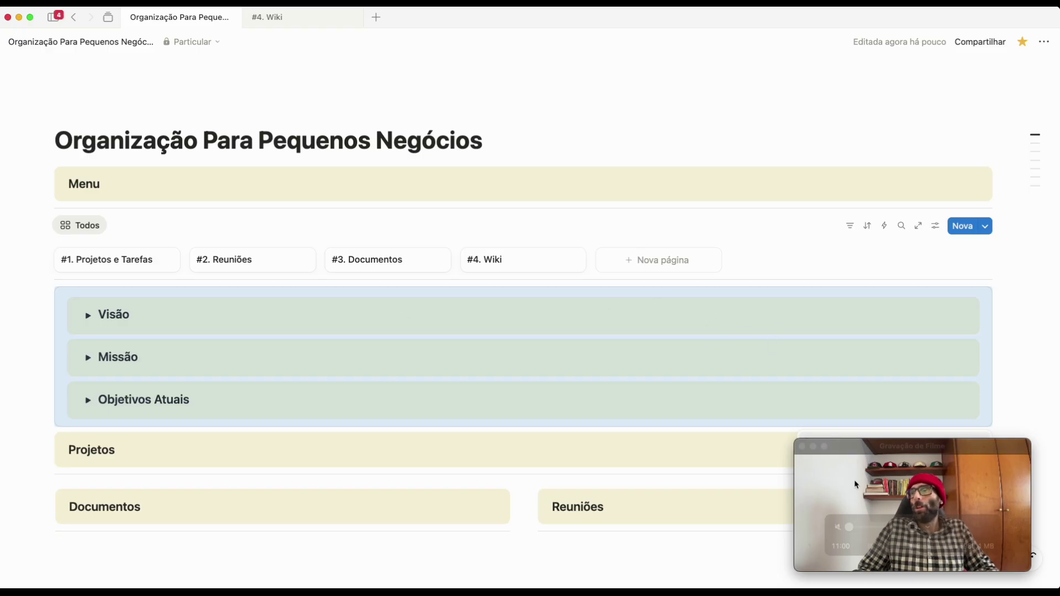
drag(850, 450, 92, 459)
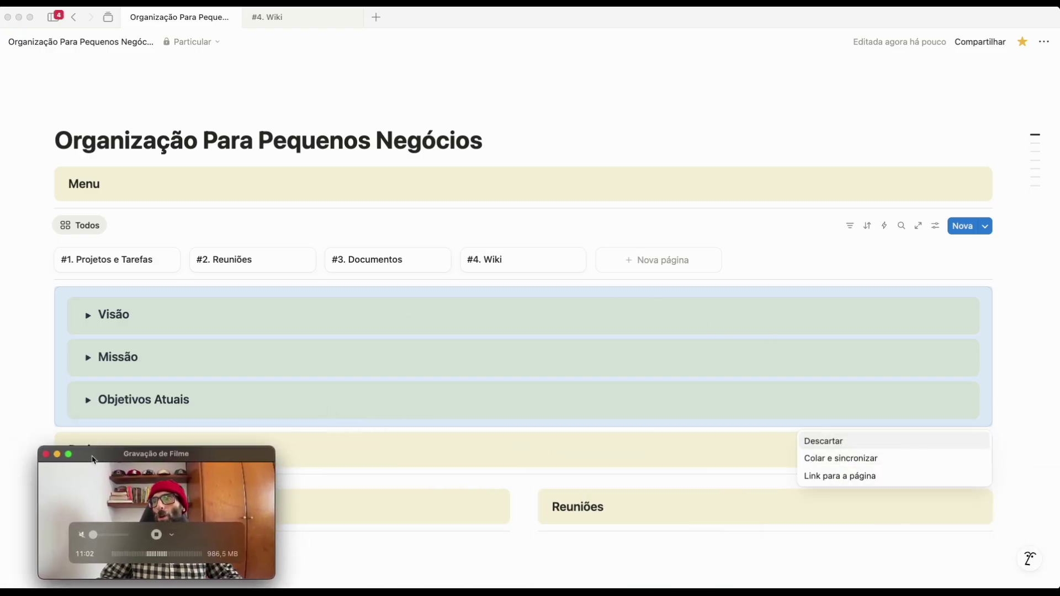
click(838, 461)
click(840, 463)
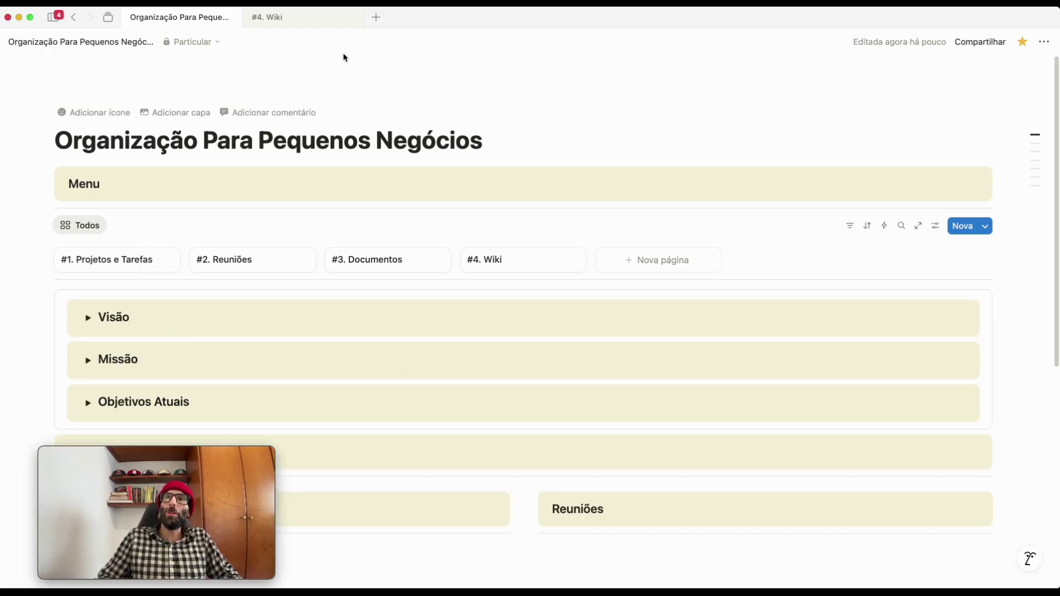
Test the sync by replacing the Visão text on the Wiki page with "c" and expanding Visão on the main page
click(288, 20)
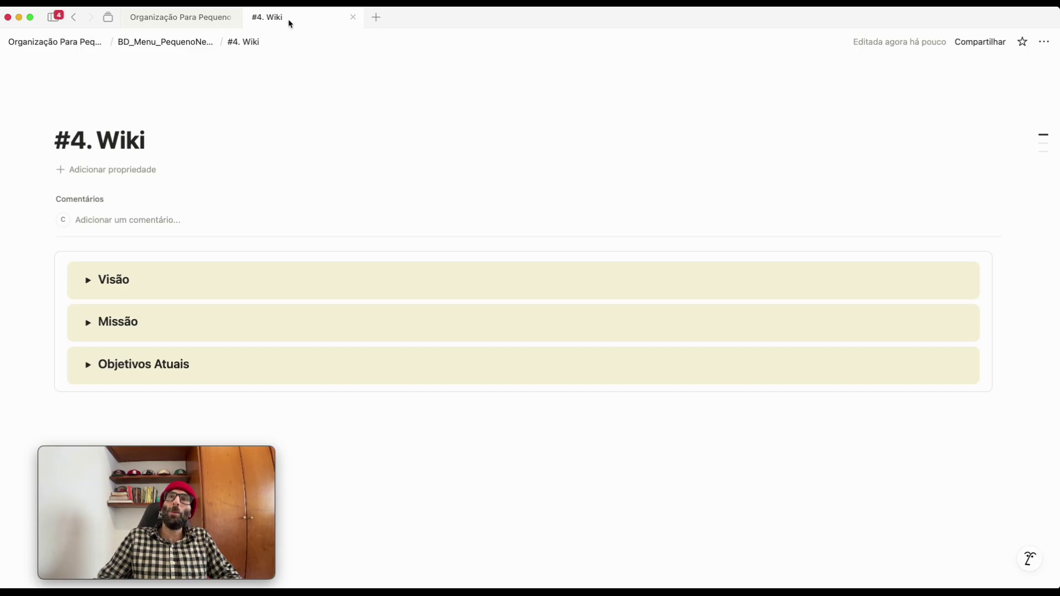
click(88, 280)
double_click(147, 301)
triple_click(147, 301)
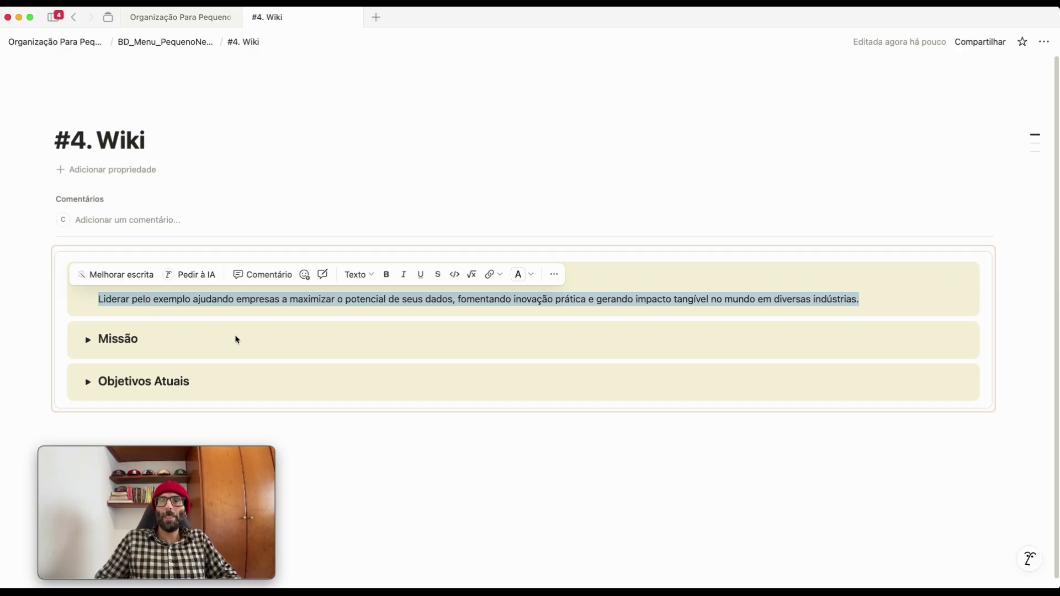
text(c)
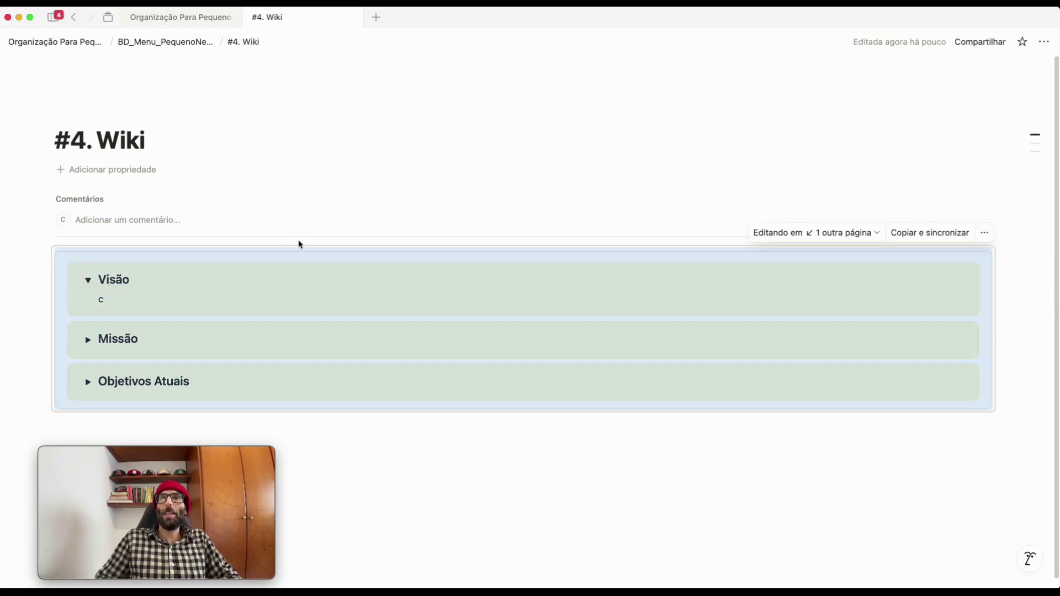
click(171, 17)
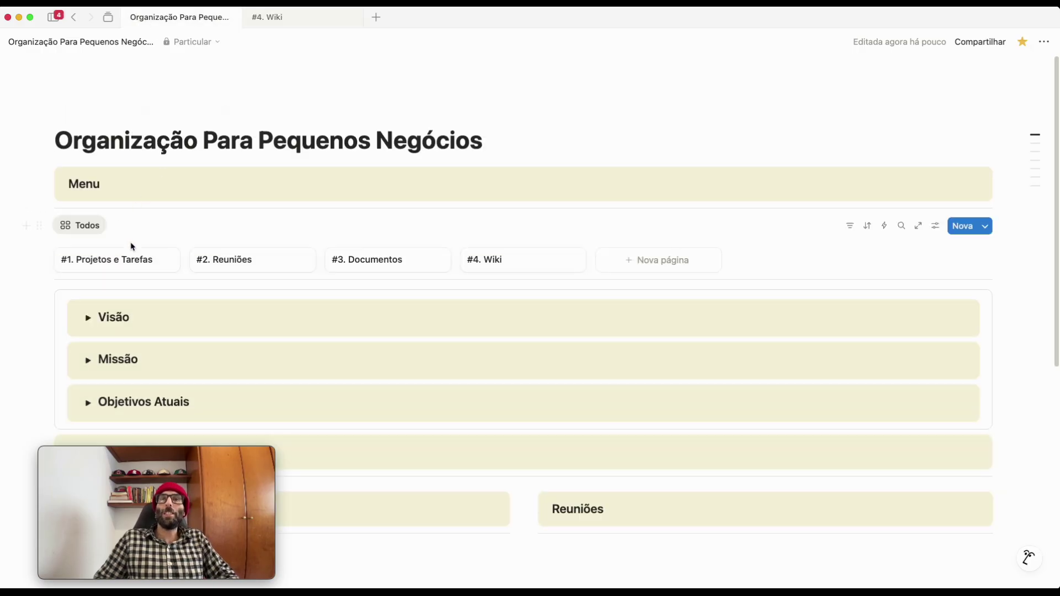
click(88, 318)
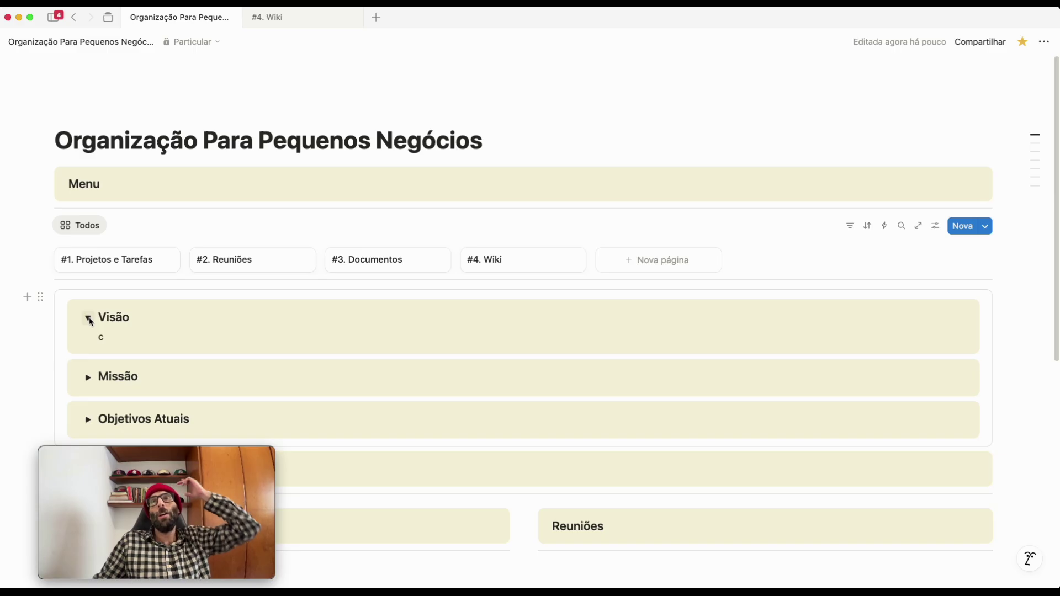
Undo the Visão text replacement on the Wiki page and collapse Visão
click(289, 22)
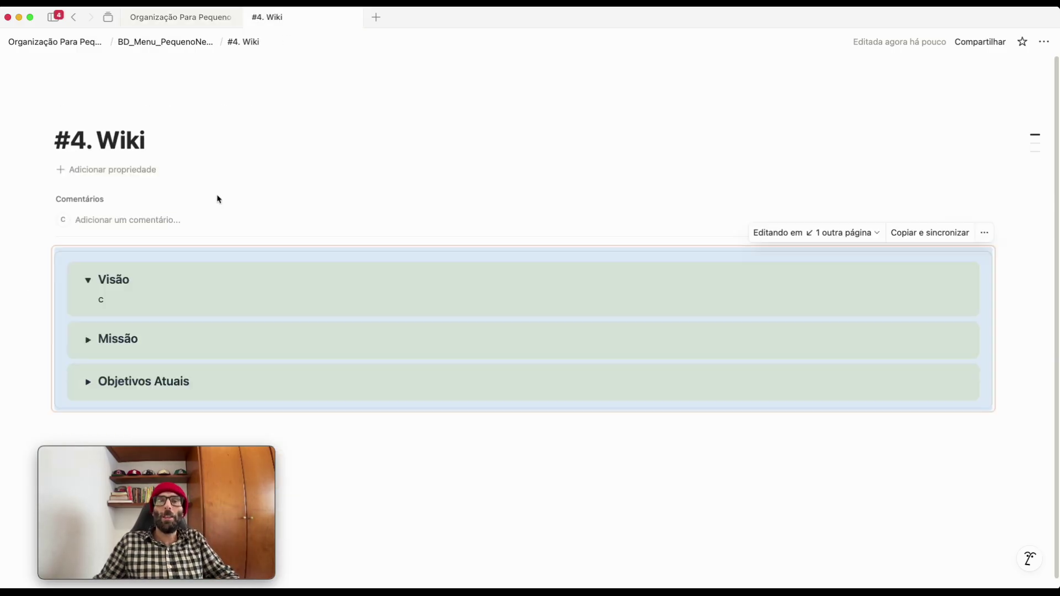
click(398, 458)
key(super+z)
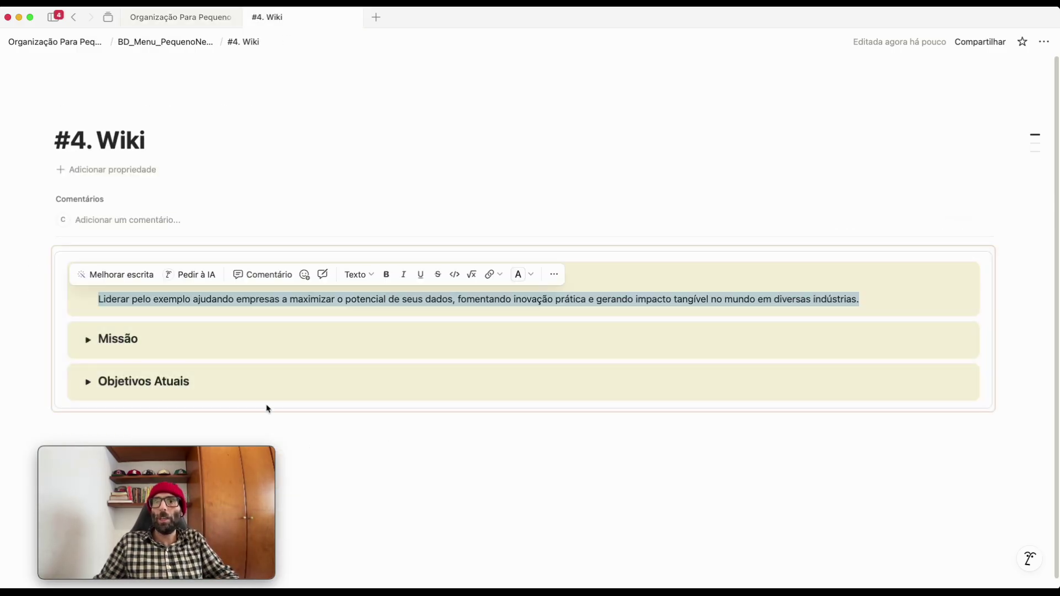
click(646, 508)
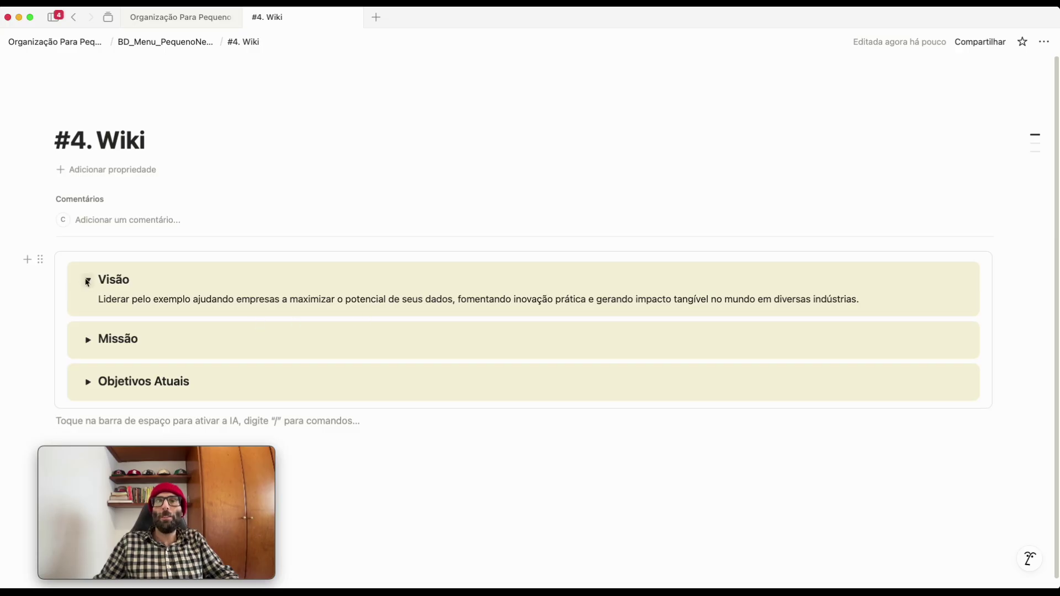
click(87, 279)
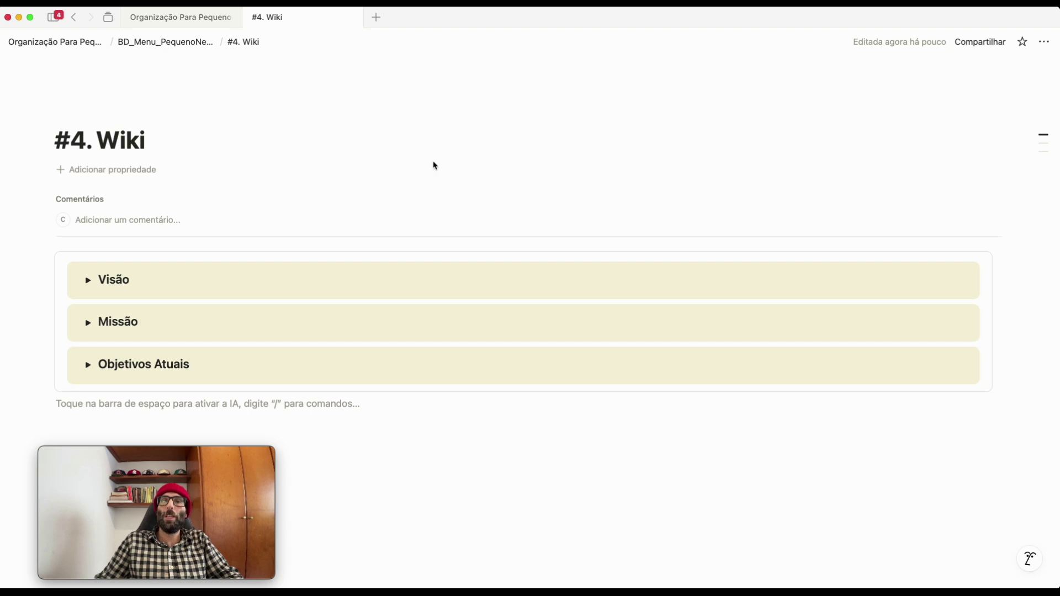
Insert a divider on the Wiki page directly below the callout holding Visão, Missão and Objetivos Atuais
mouse_move(206, 462)
drag(206, 462, 908, 443)
click(136, 414)
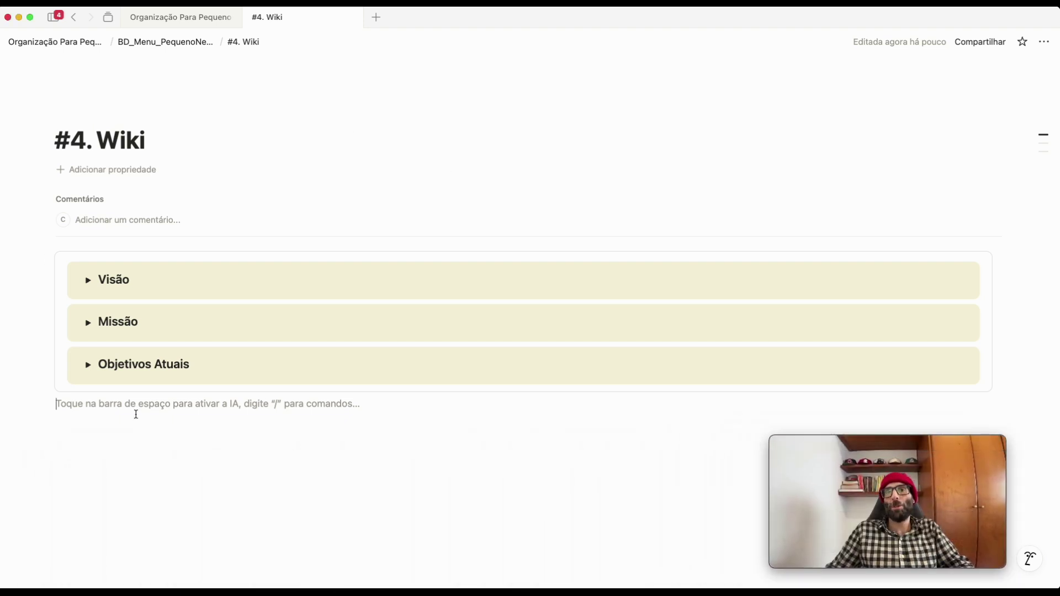
key(Return)
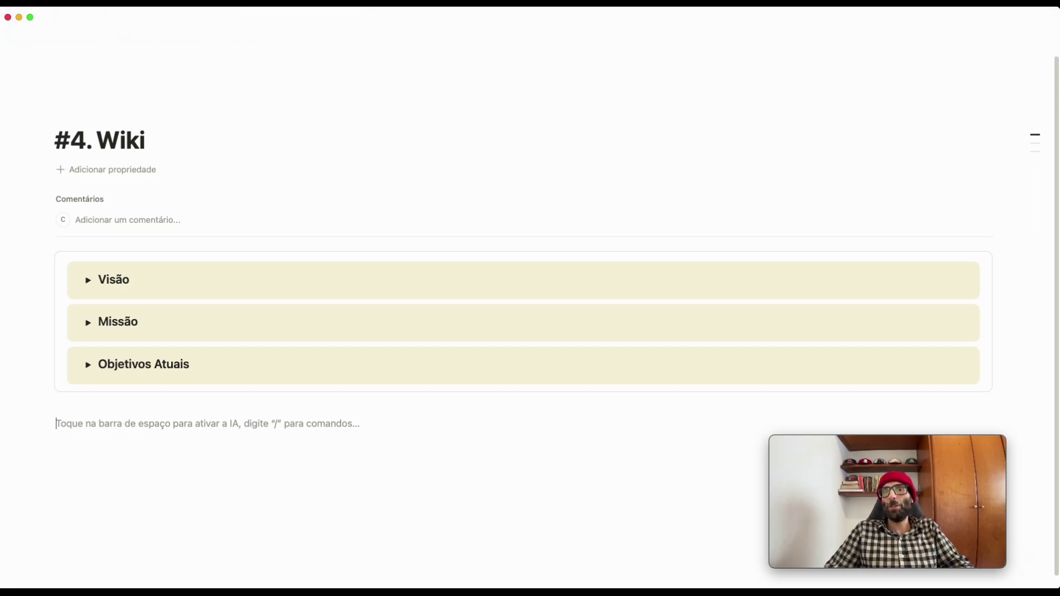
key(BackSpace)
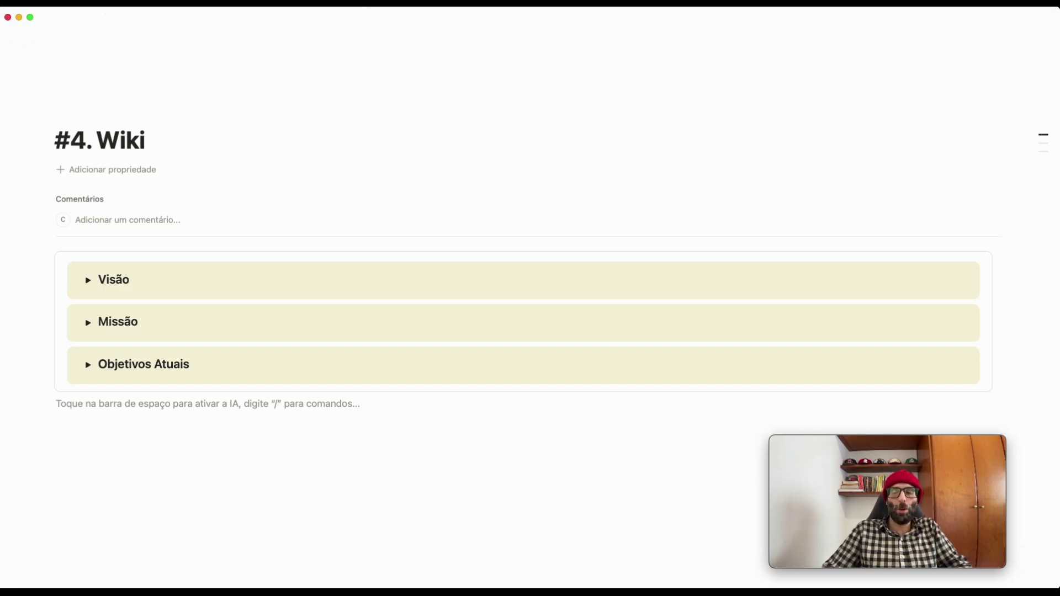
text(---)
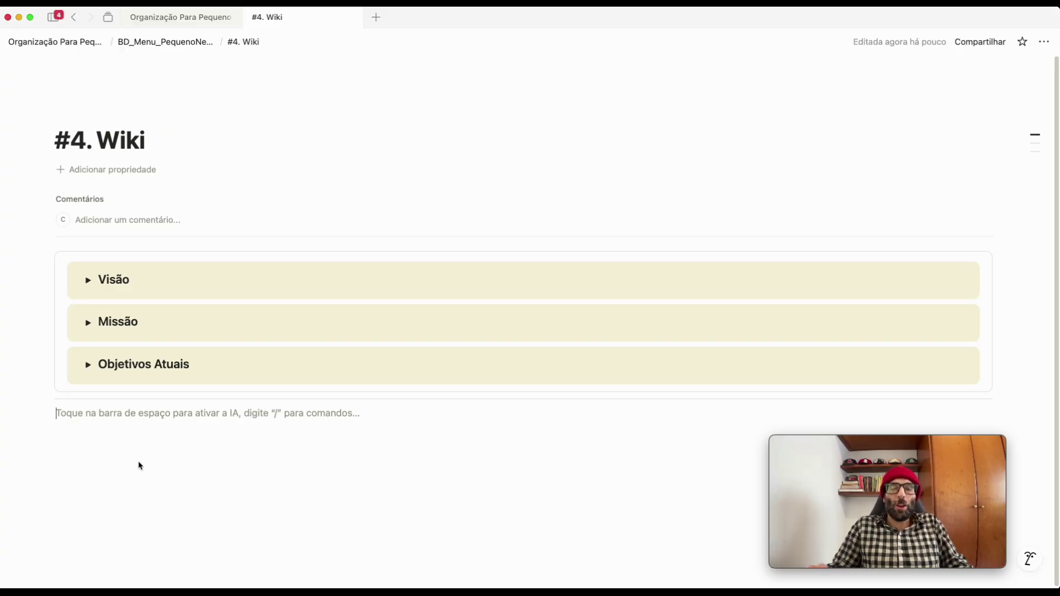
Insert an empty callout (Frase de destaque) below the divider and set its background color to Fundo amarelo
text(/)
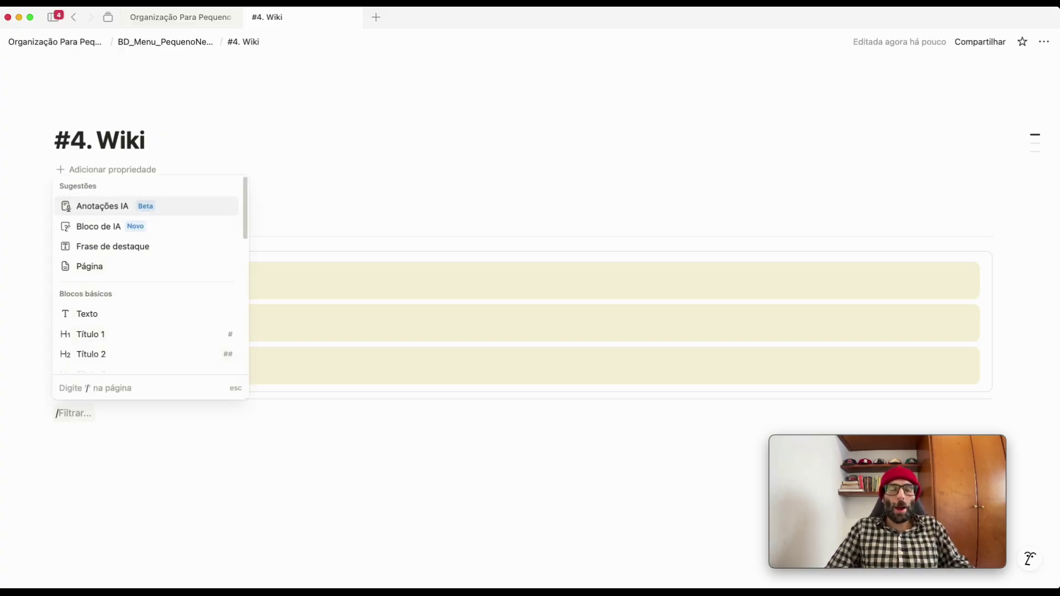
text(fra)
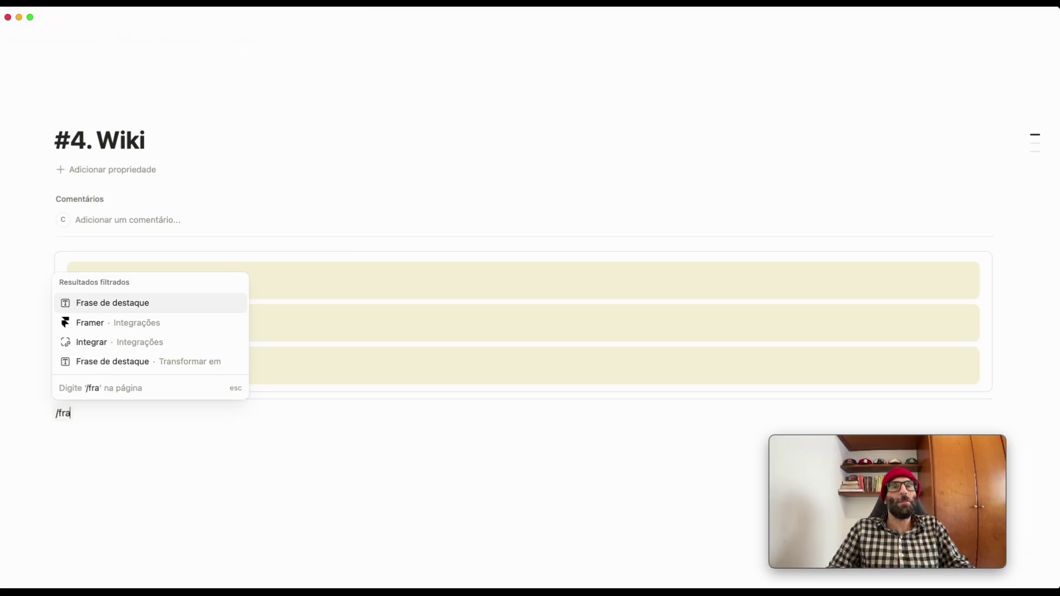
click(154, 303)
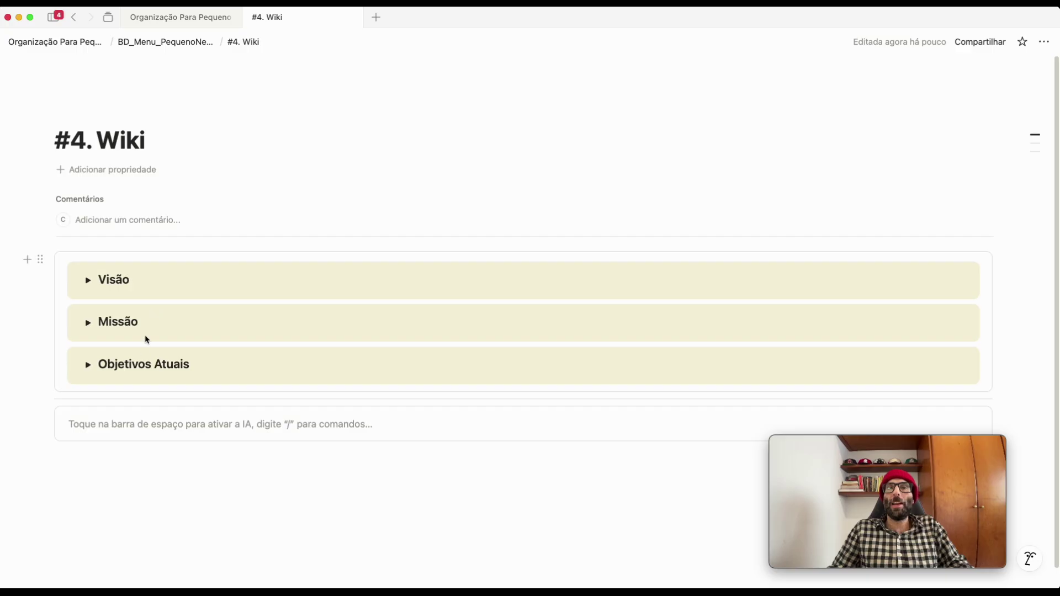
click(44, 416)
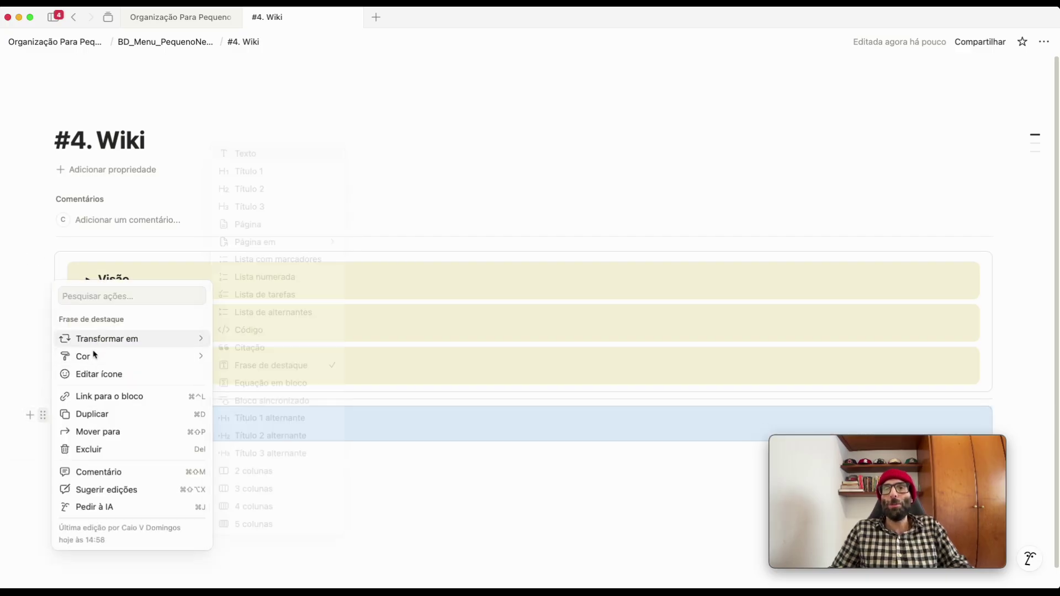
mouse_move(93, 359)
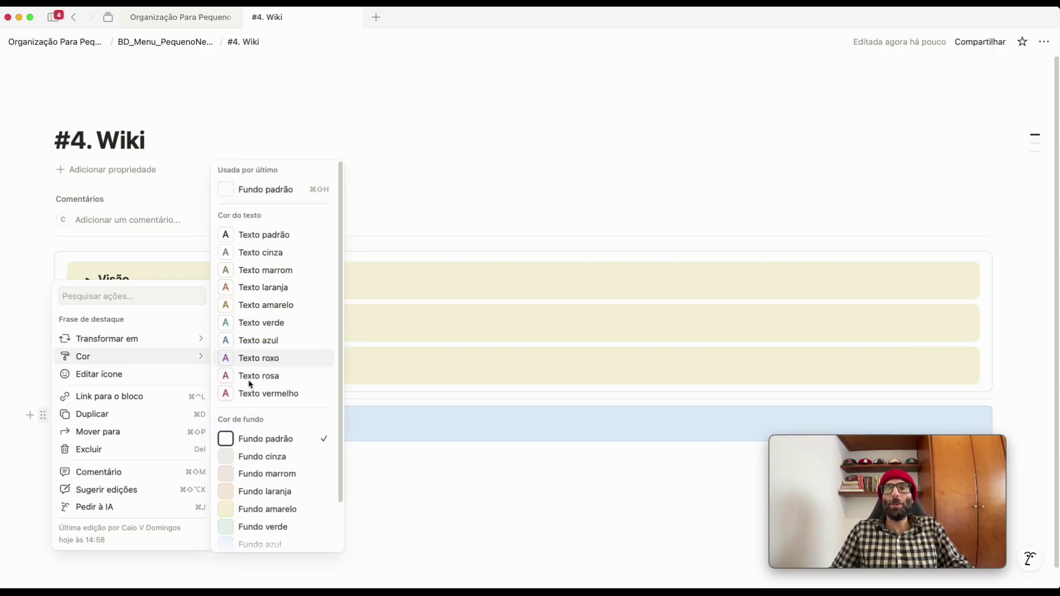
click(249, 509)
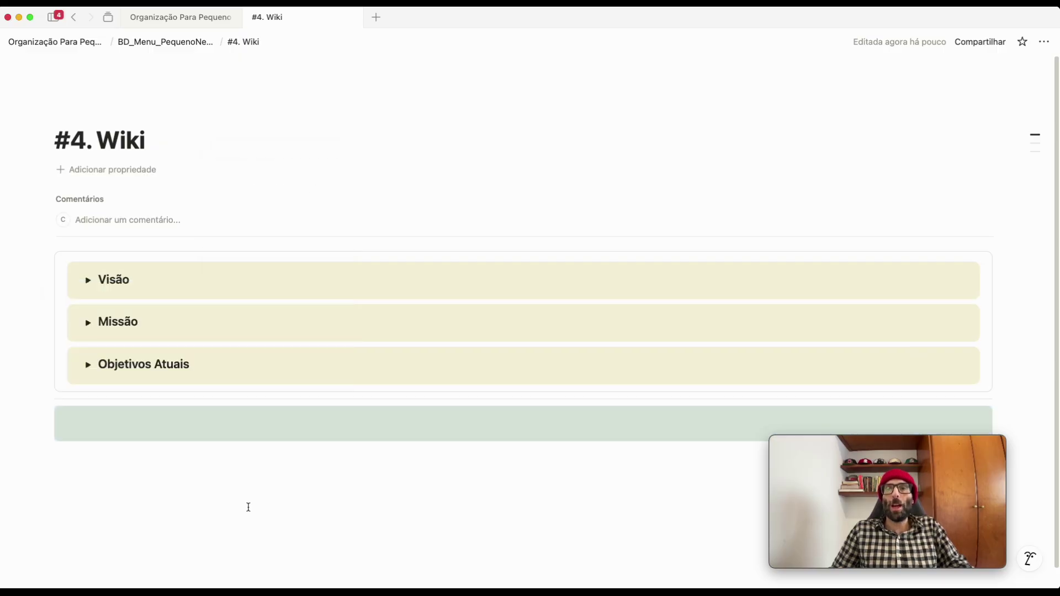
Enter "Atualizações" as a level-3 heading in the new yellow callout and add a divider beneath the callout
click(123, 436)
text(### )
text(Atualizações)
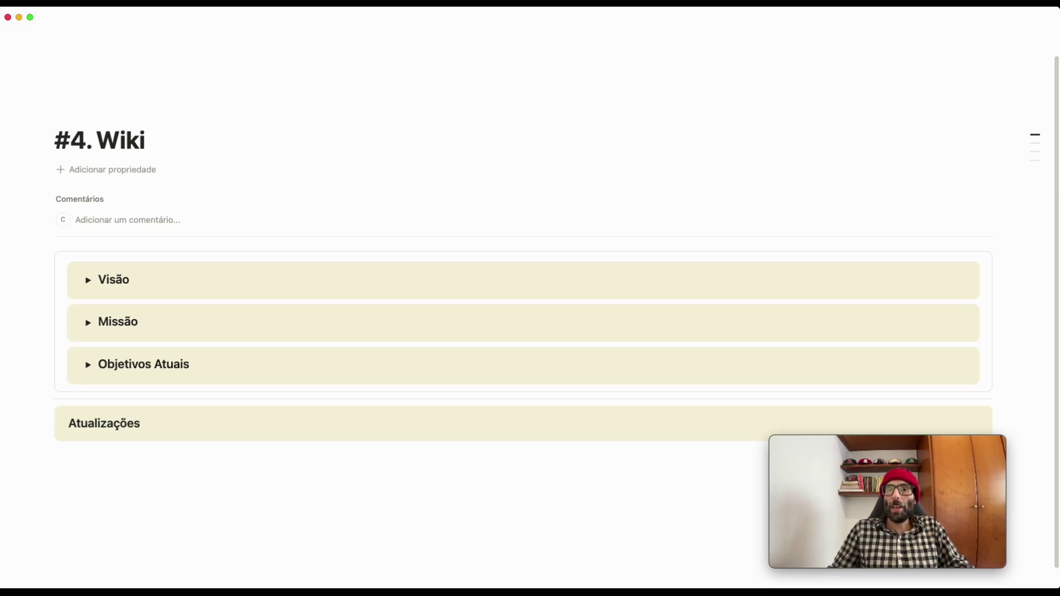
click(101, 445)
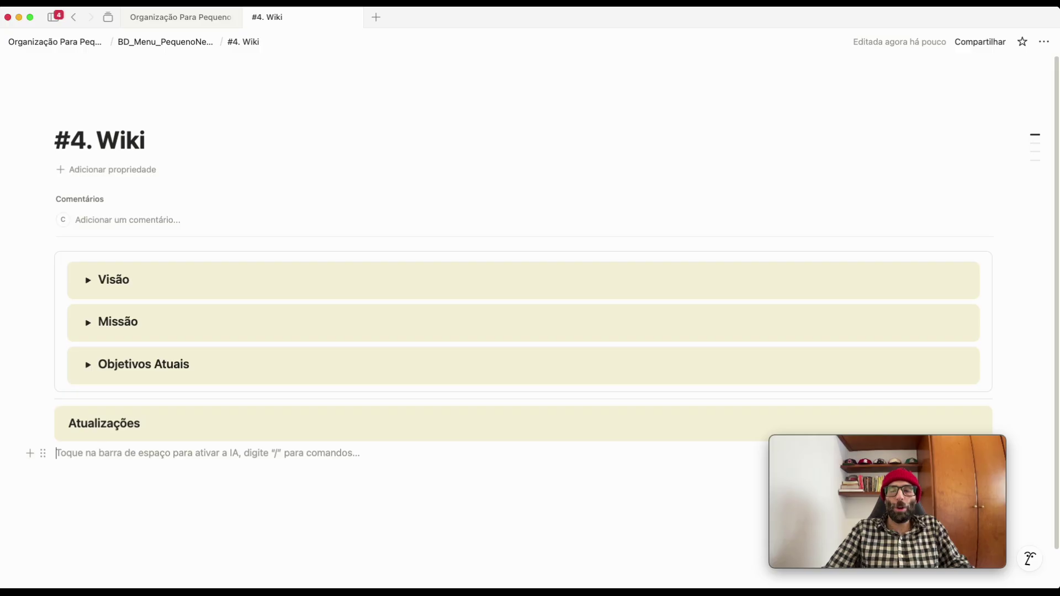
text(---)
scroll(111, 453, down, 2)
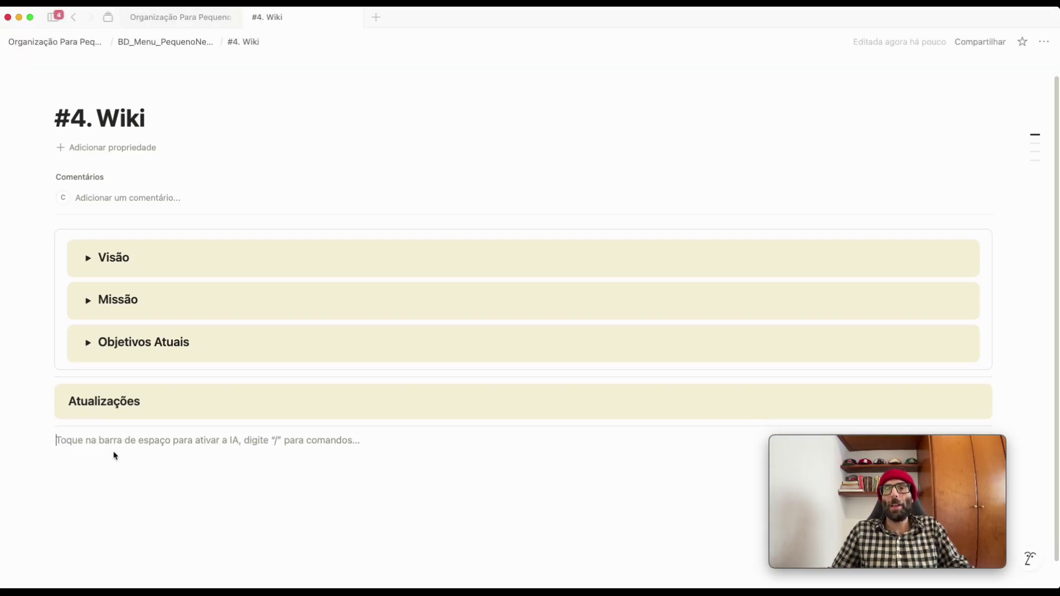
text(/)
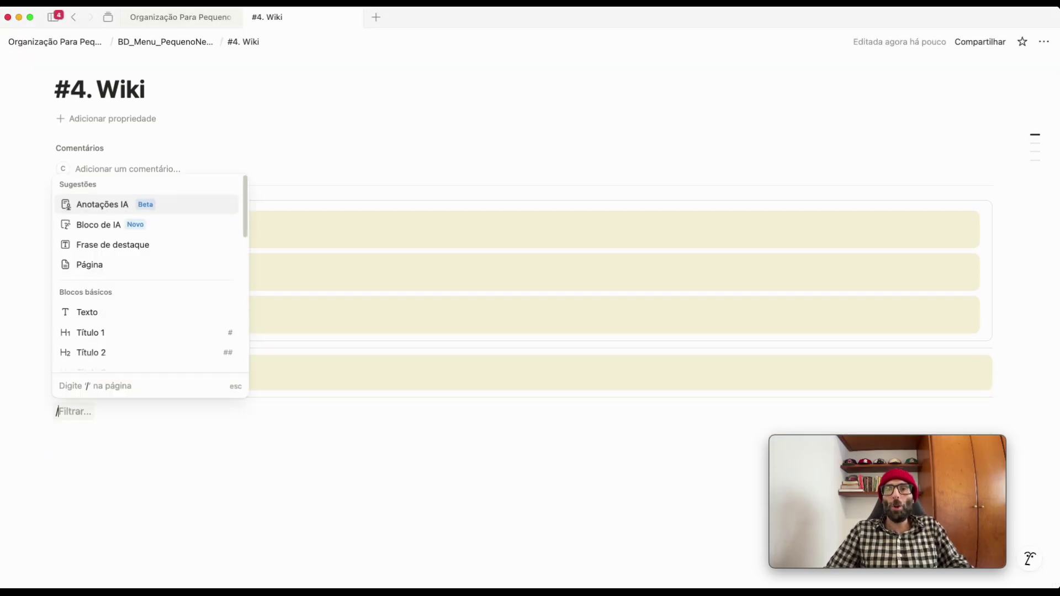
key(BackSpace)
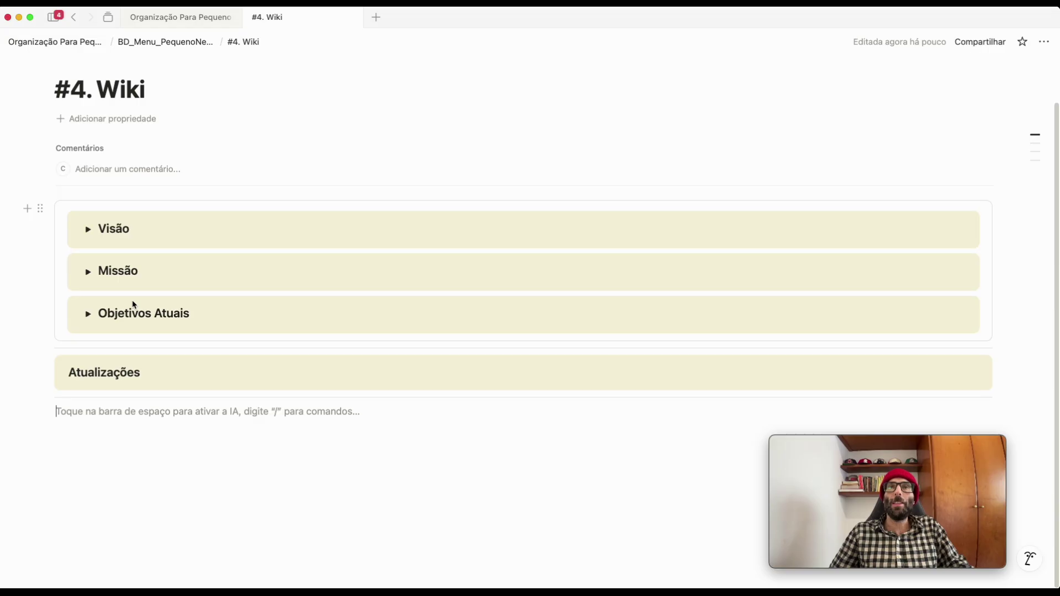
Create a full-page database (Base de dados - Página inteira) at the end of the Bases de Dados / Visualizações toggle on the main page
click(173, 21)
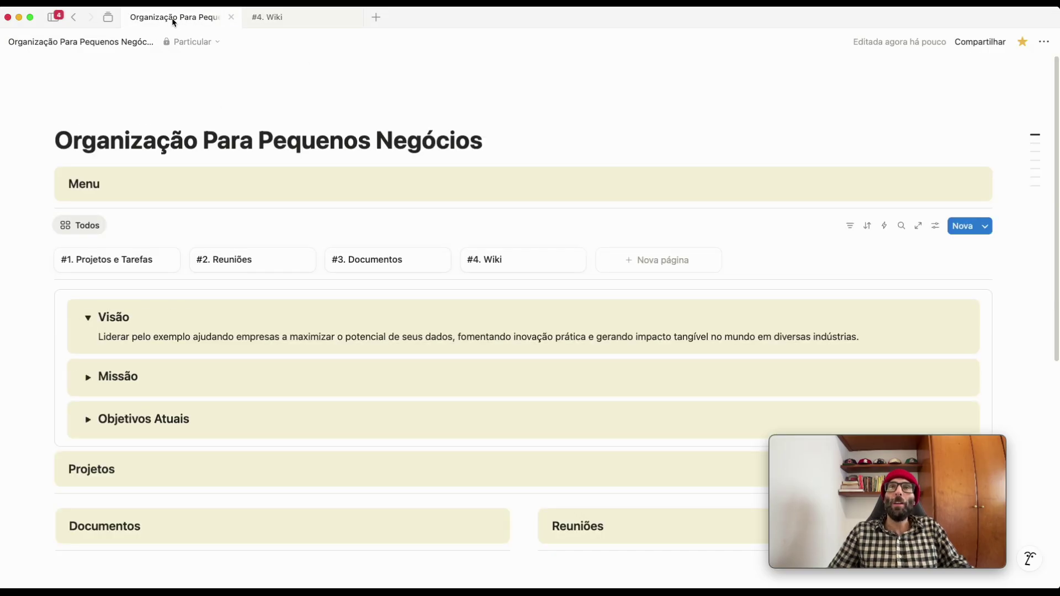
scroll(212, 187, down, 10)
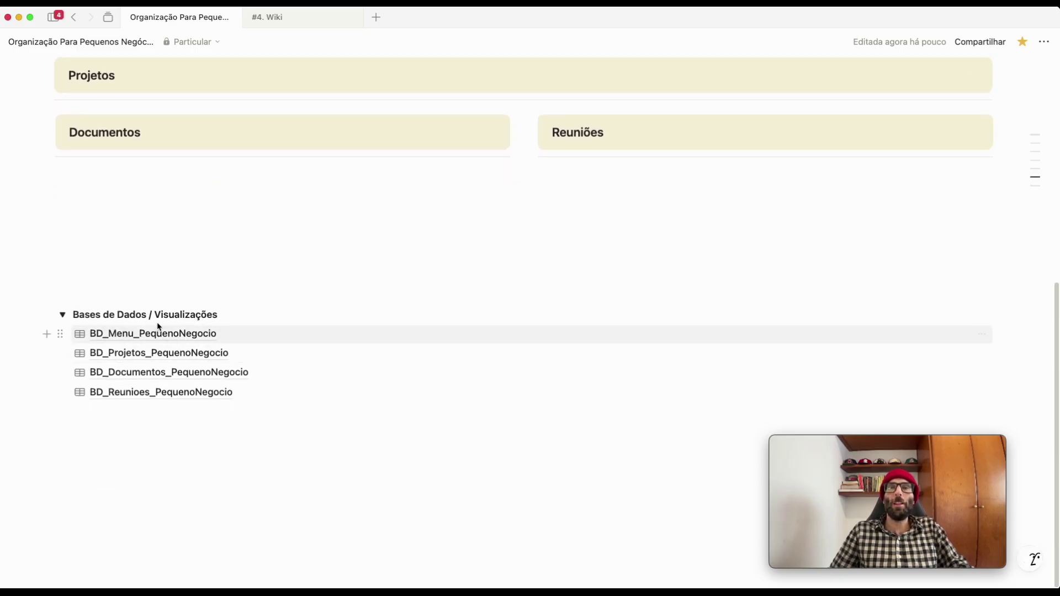
click(95, 412)
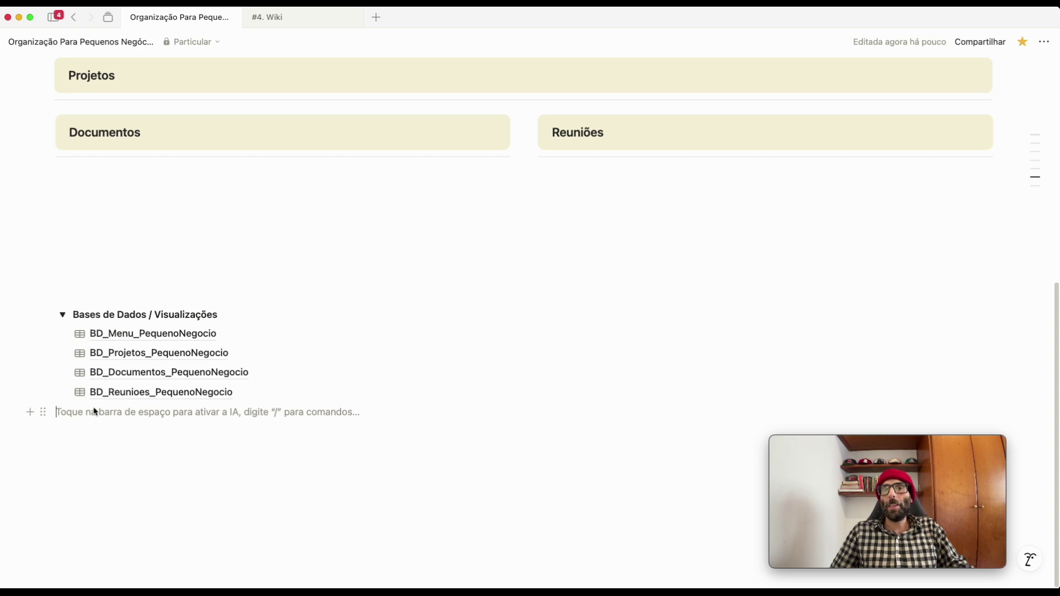
click(48, 393)
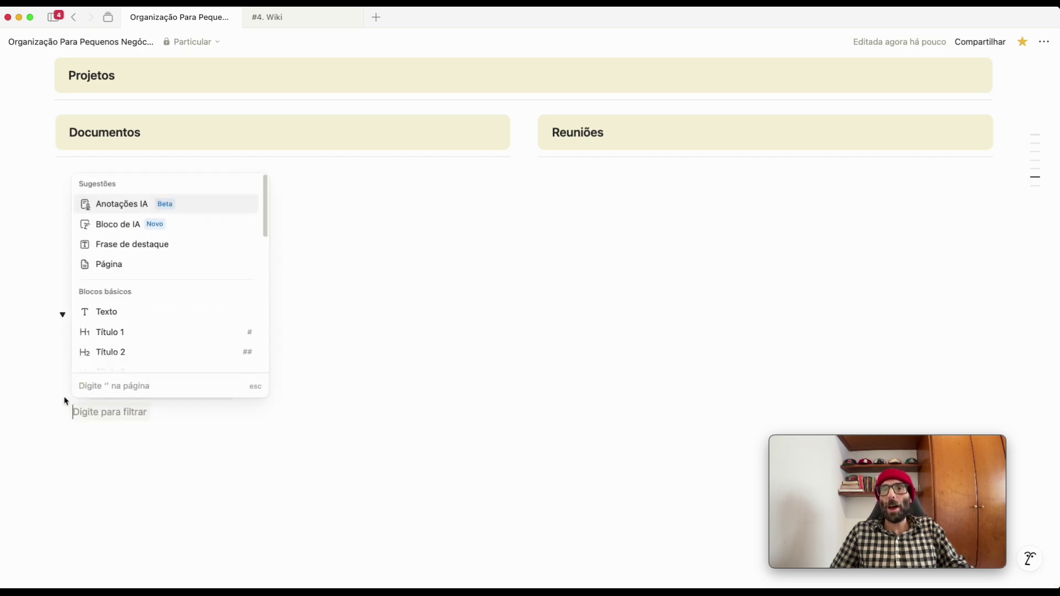
click(280, 19)
click(209, 20)
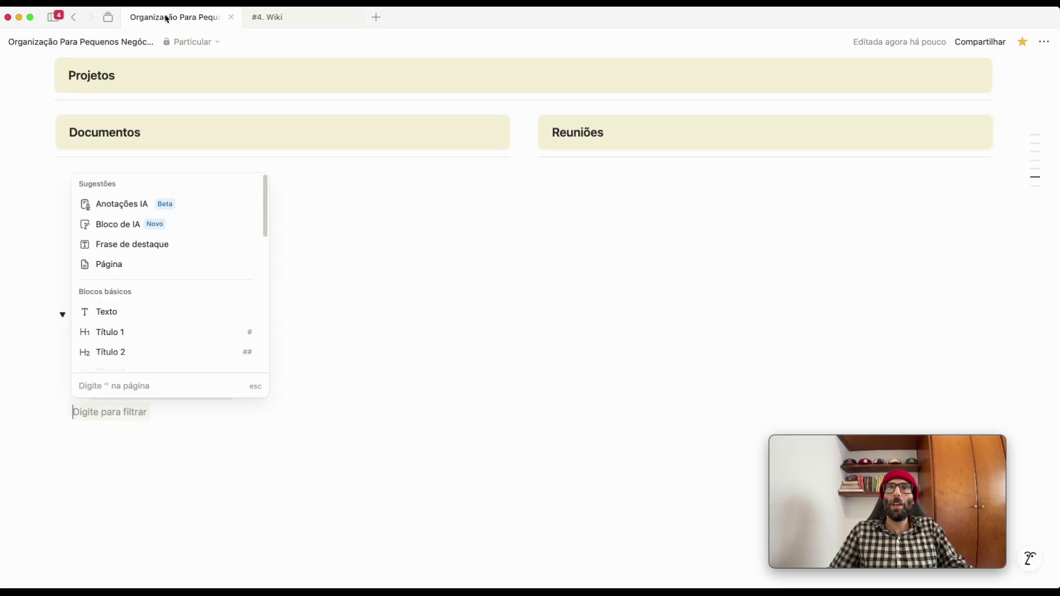
click(386, 414)
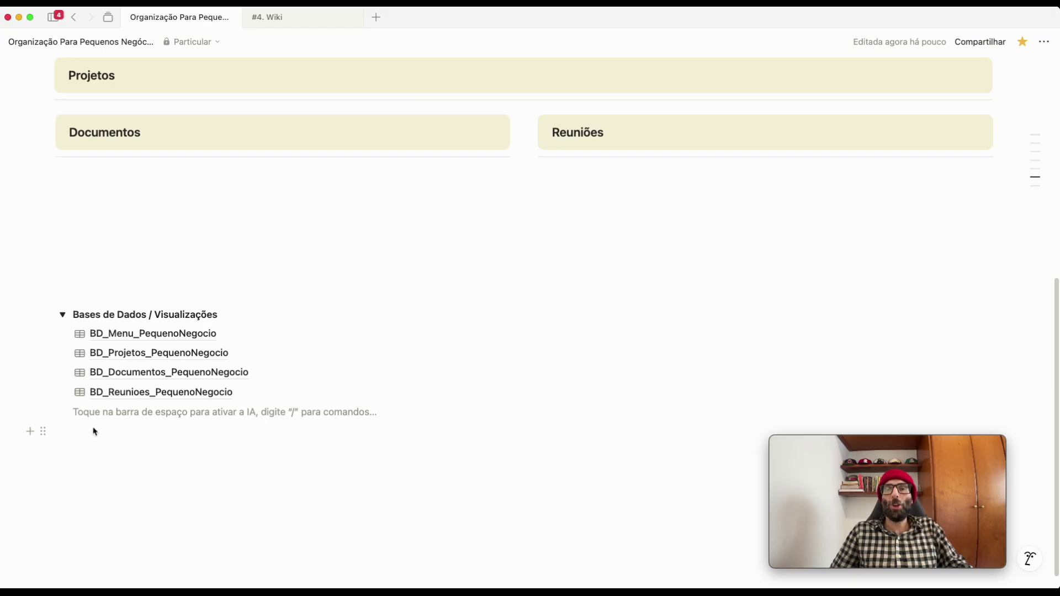
text(/)
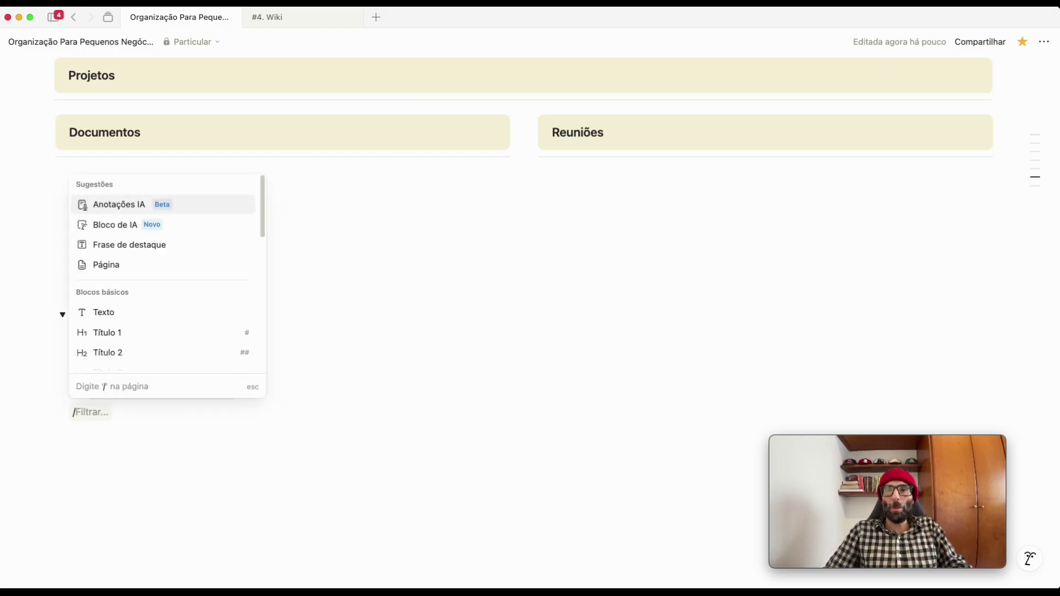
text(se)
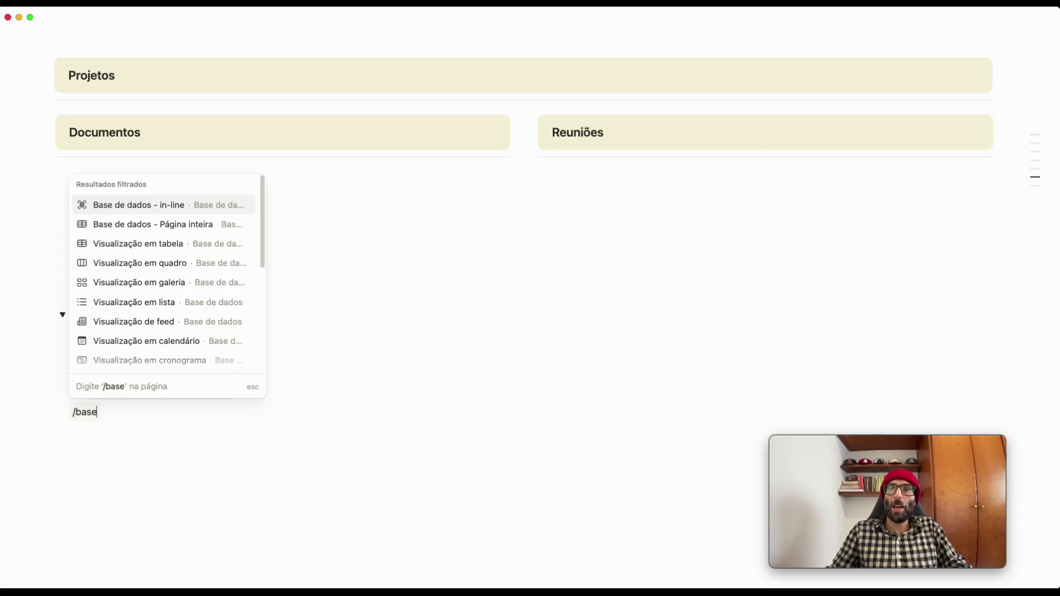
click(140, 232)
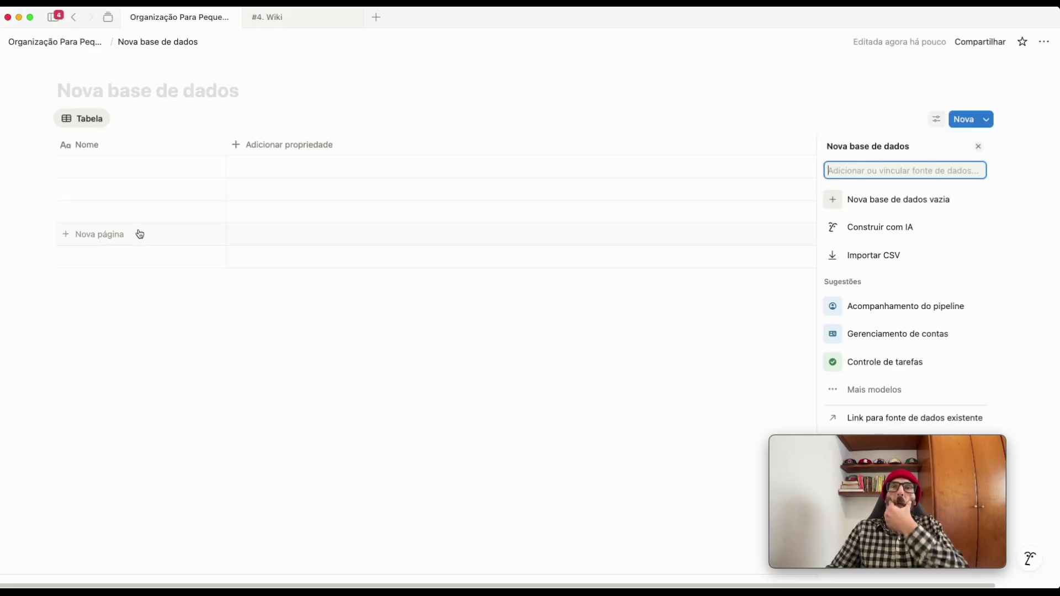
Name the new database BD_Atualizacoes_PequenoNegocio and return to the main page
click(128, 99)
text(BD_)
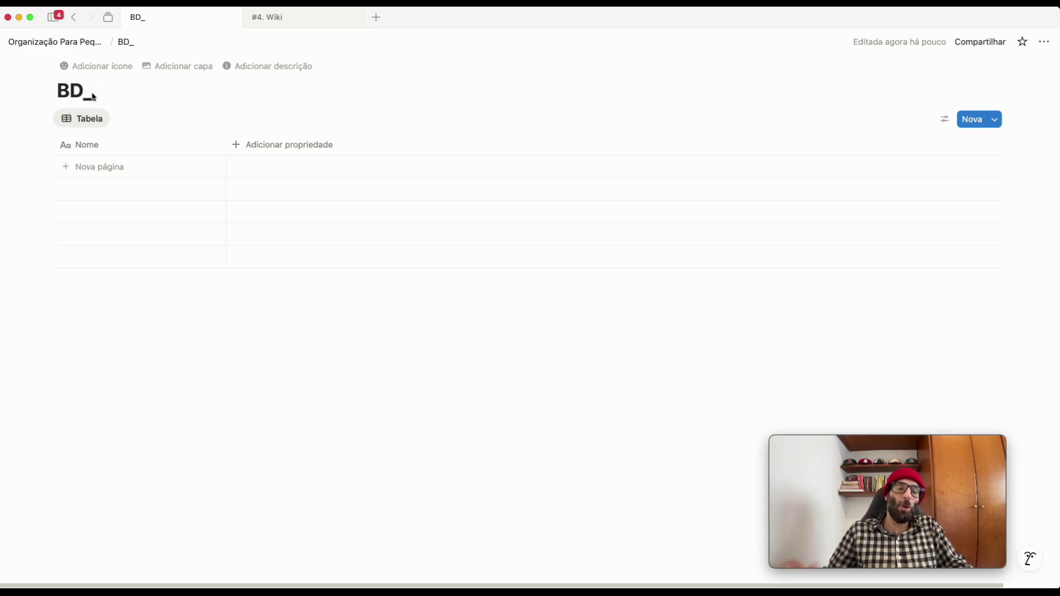
text(Atua;)
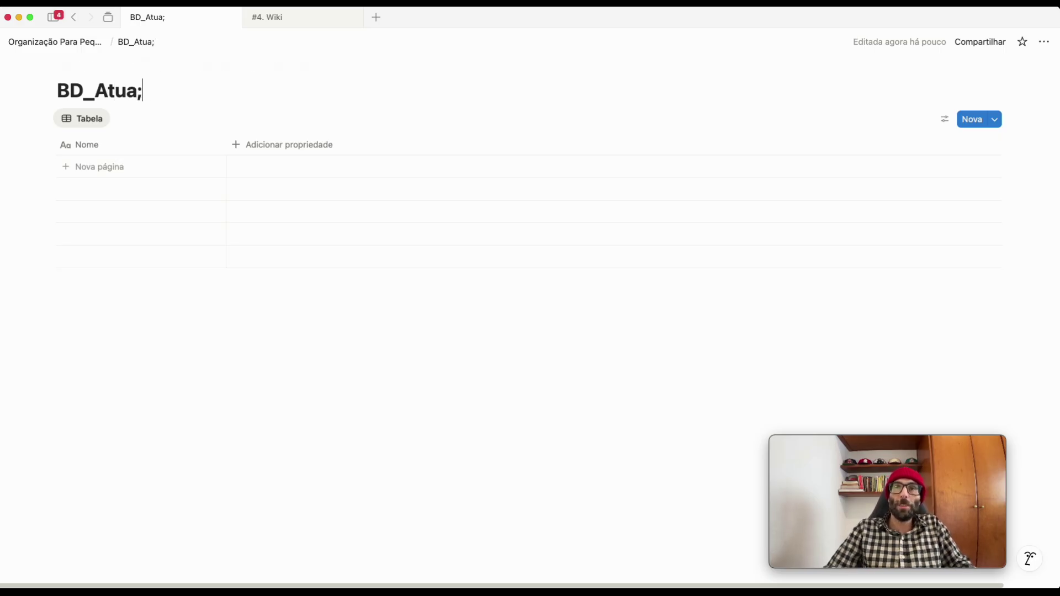
key(BackSpace)
text(l)
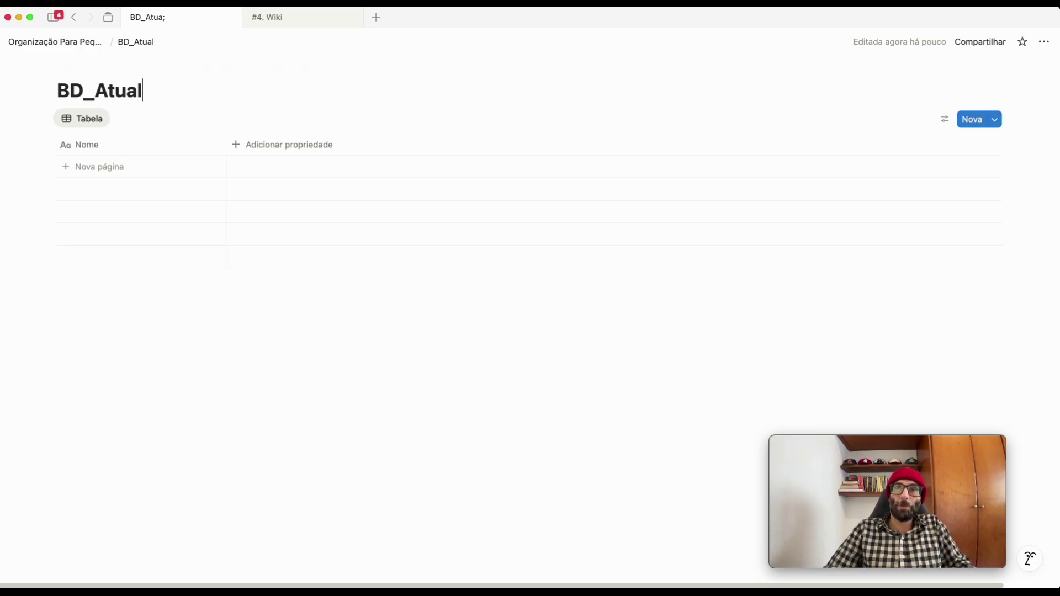
text(ização)
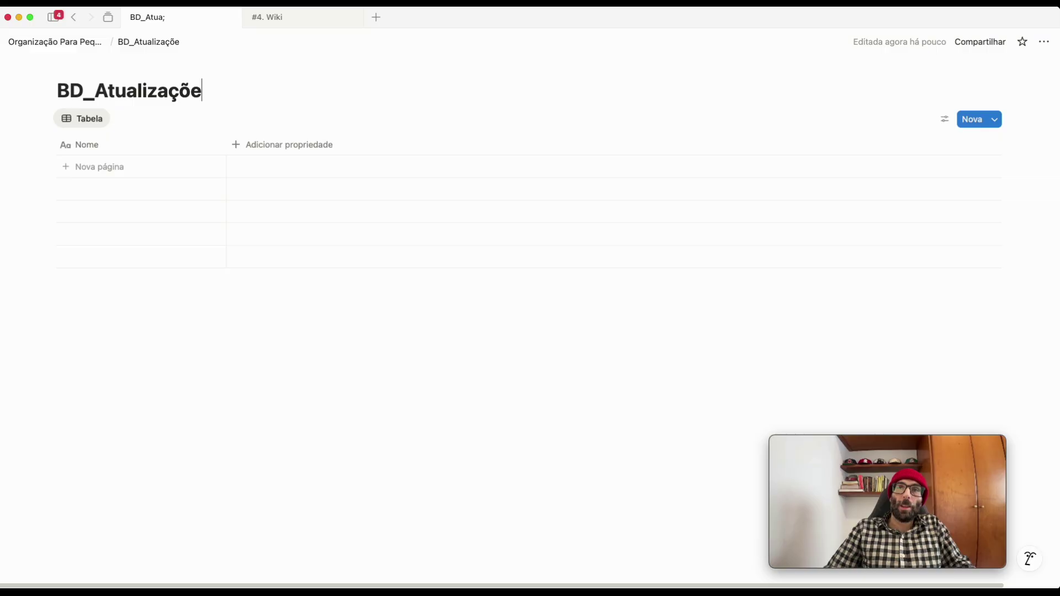
key(BackSpace)
key(BackSpace)
key(BackSpace)
text(coes)
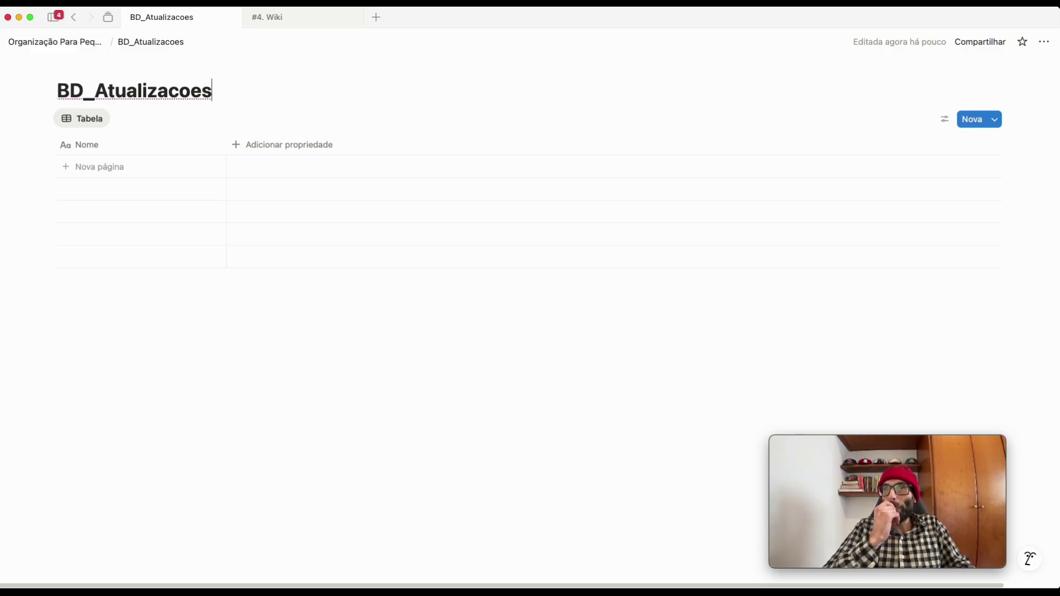
text(_)
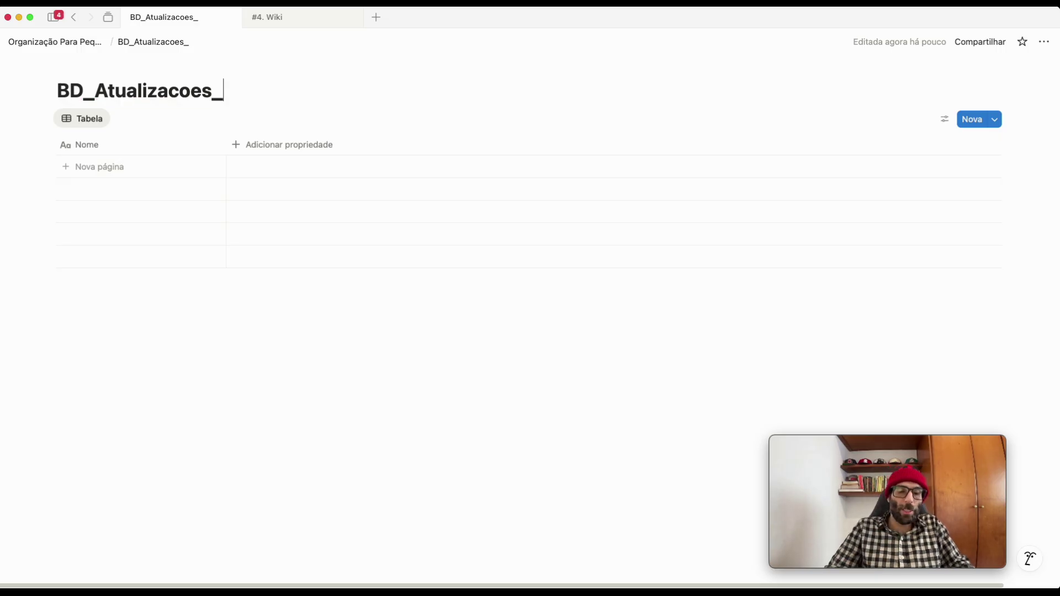
text(Pequeno)
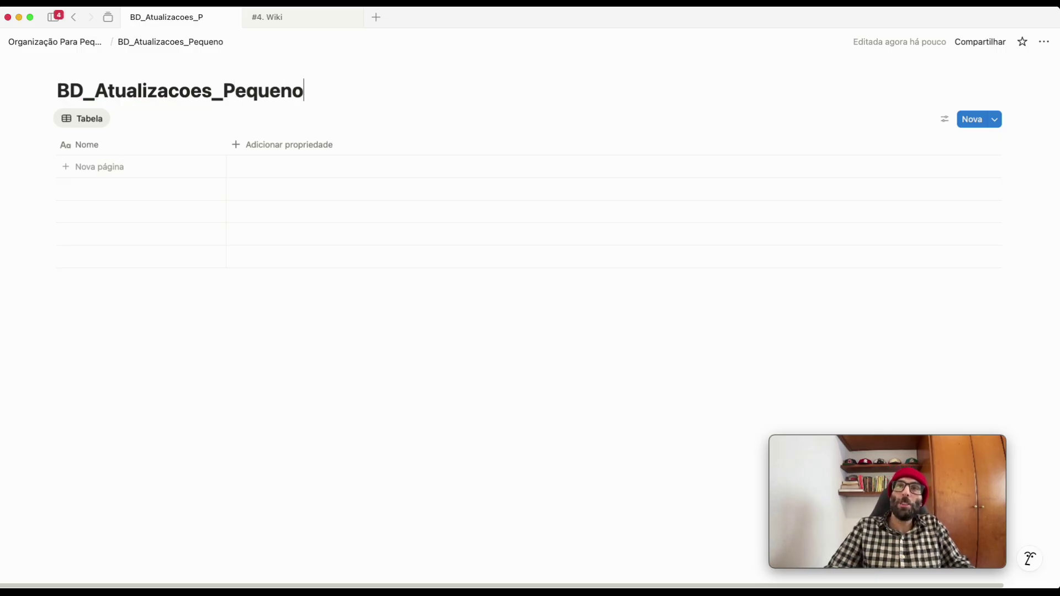
text(Negocio)
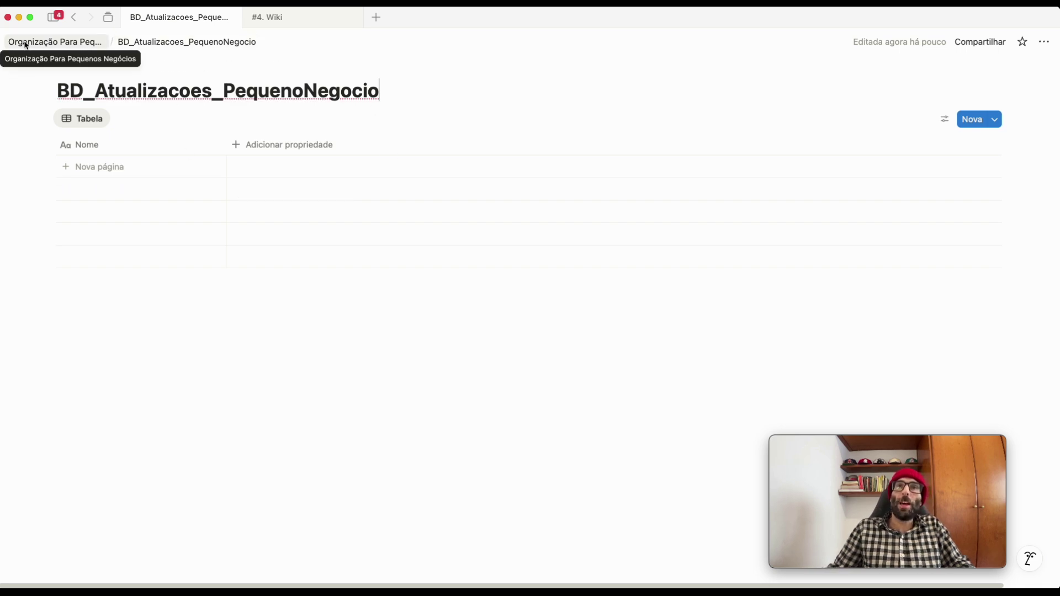
click(73, 17)
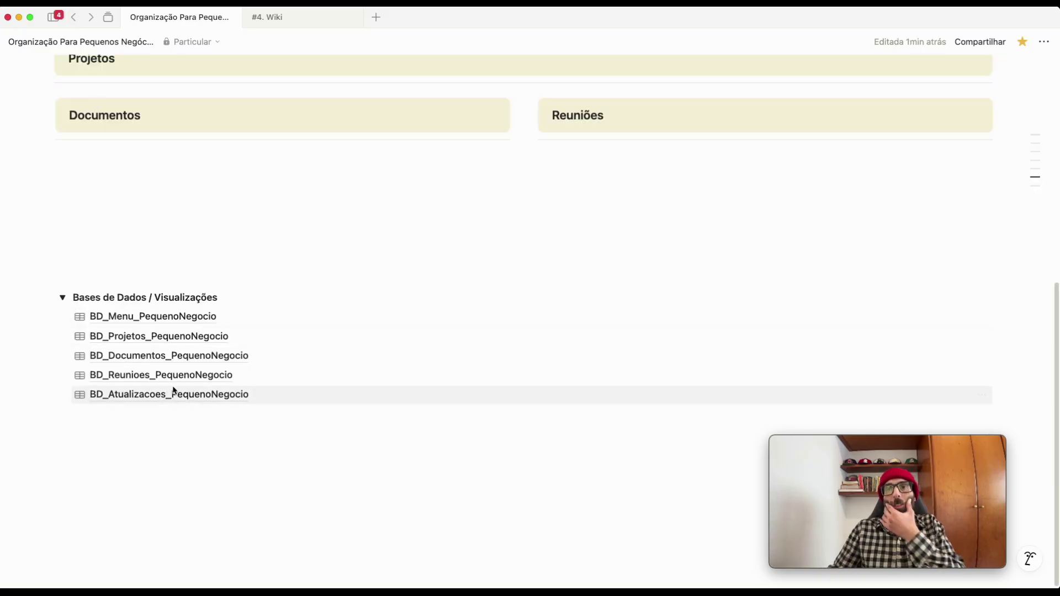
Insert a linked data source view of BD_Atualizacoes_PequenoNegocio below the Atualizações divider on the Wiki page, starting from a new table view
mouse_move(161, 394)
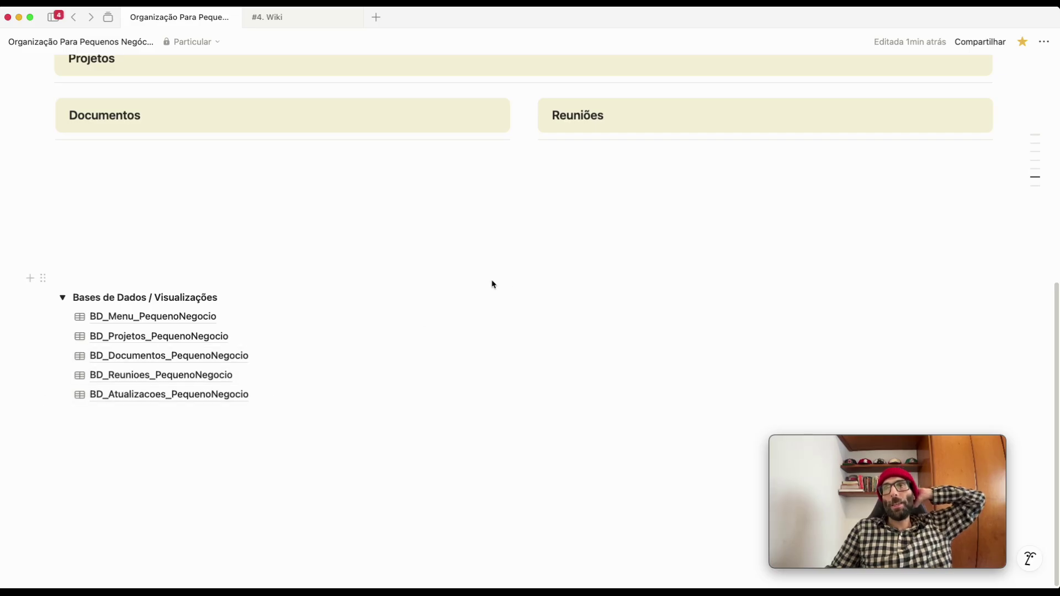
scroll(315, 131, up, 3)
click(271, 19)
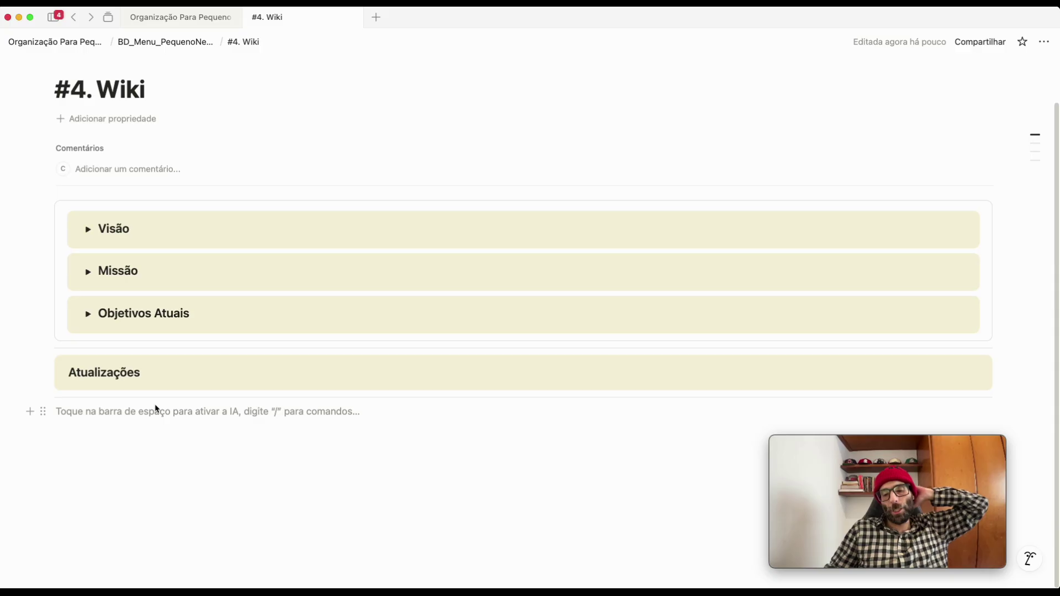
text(/)
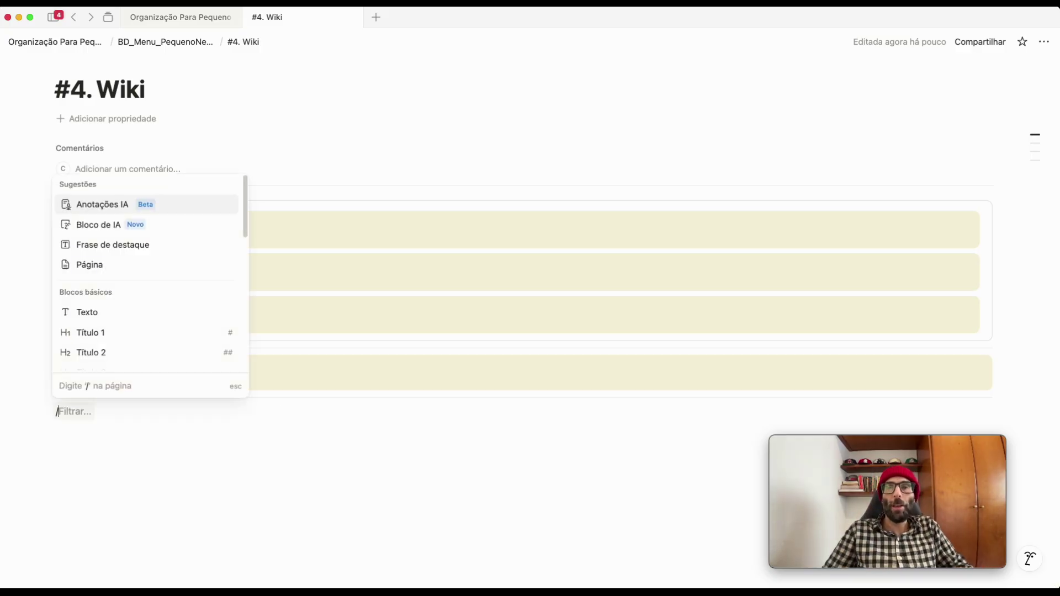
text(visua)
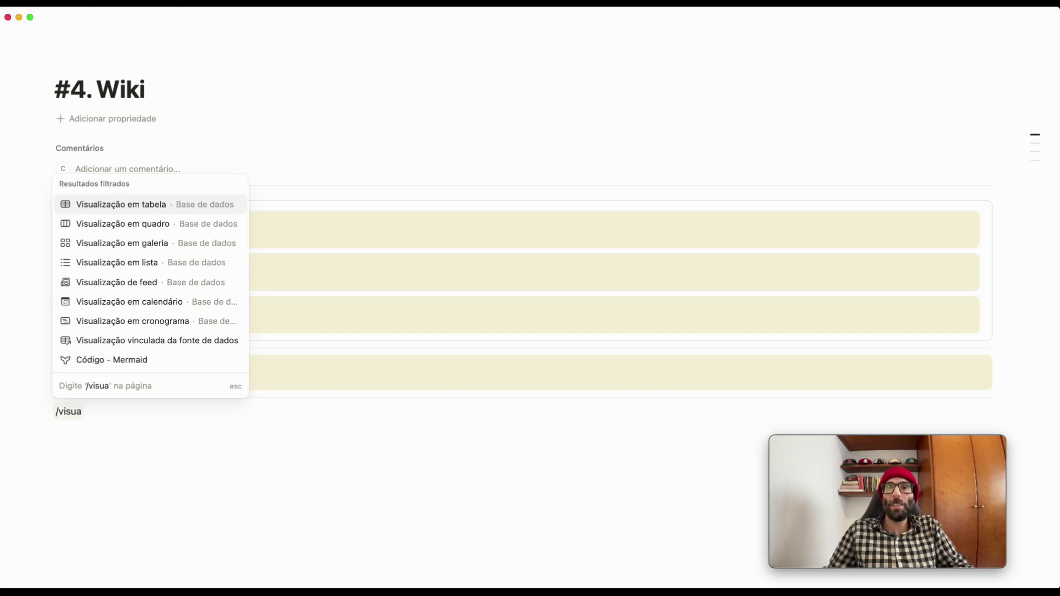
click(196, 341)
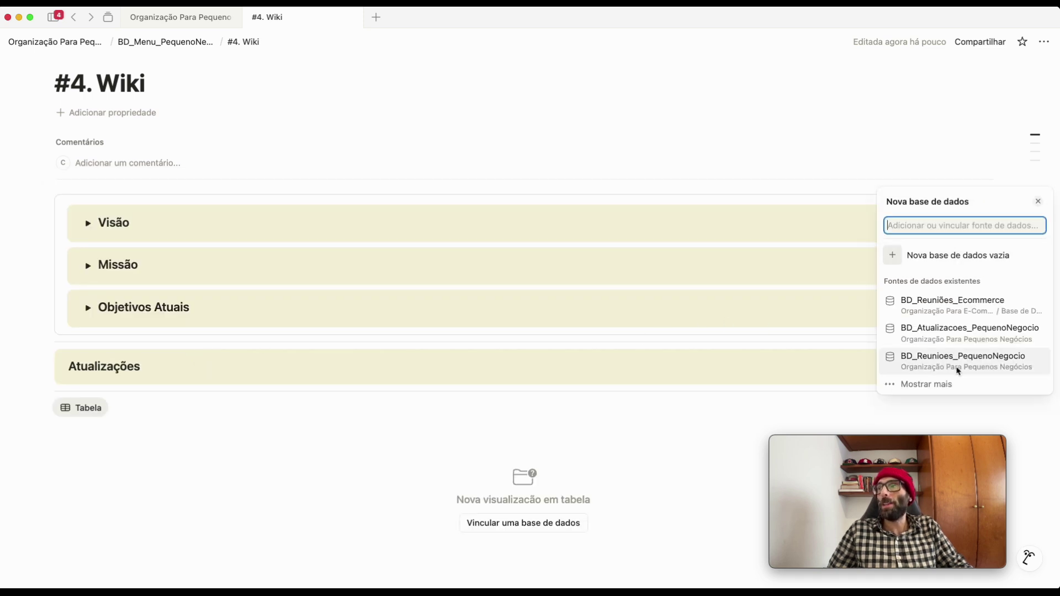
click(957, 337)
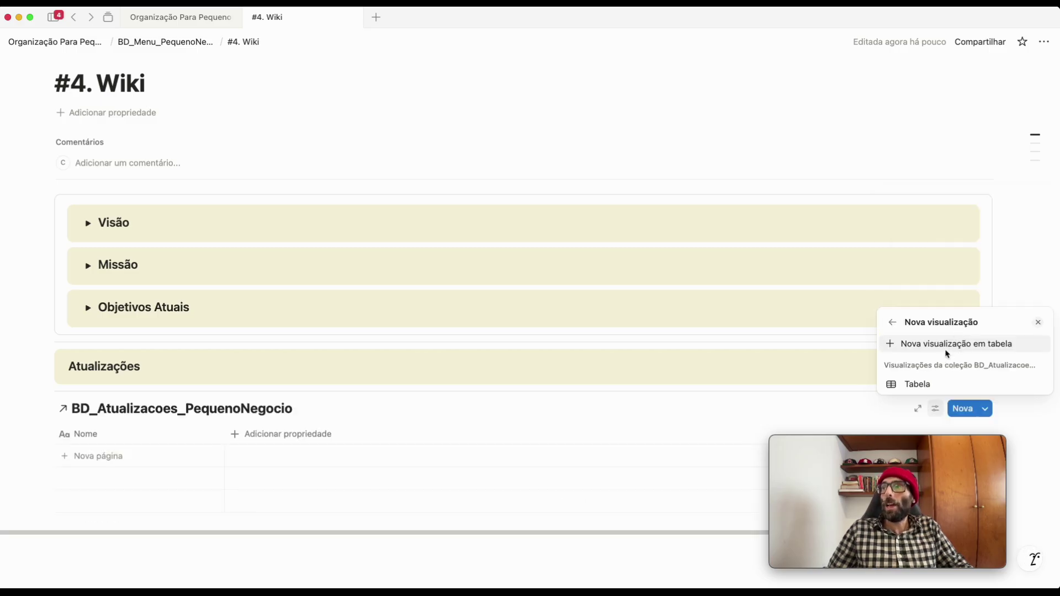
click(932, 348)
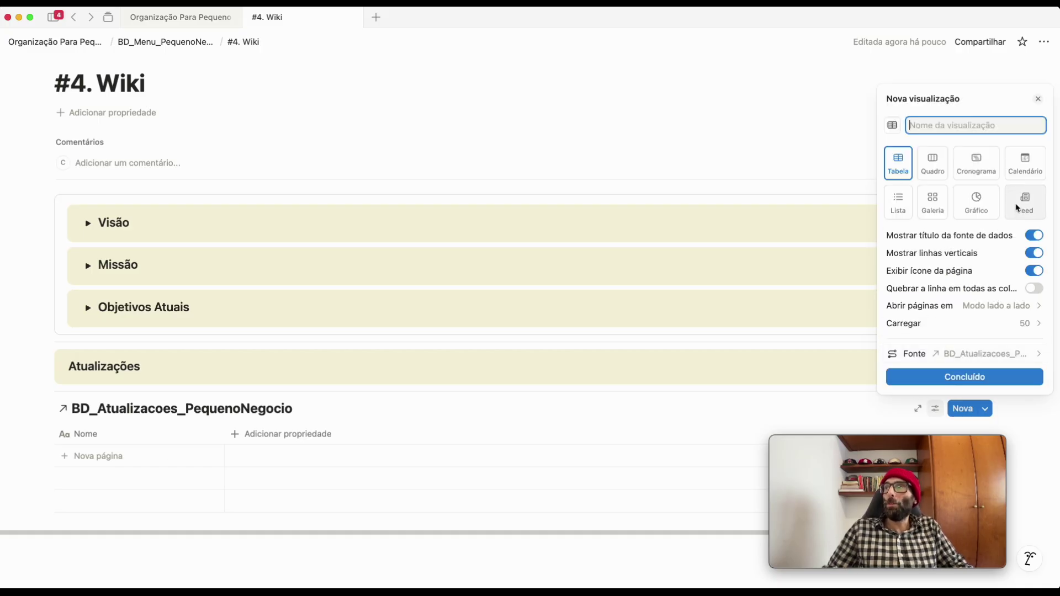
Set the linked view's layout to Feed, hide the data source title, and name the view "Todas"
click(1027, 207)
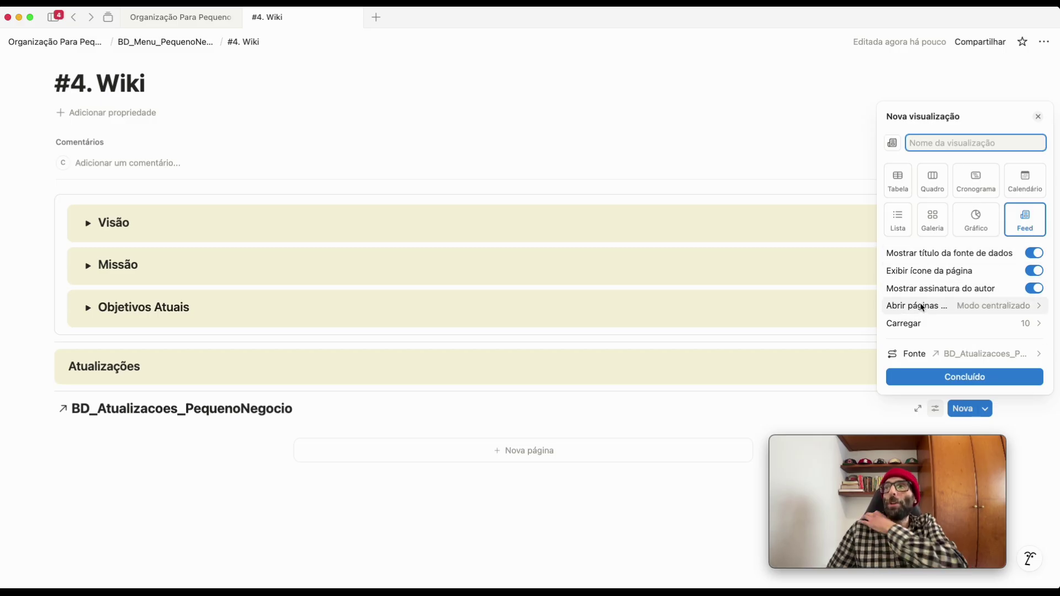
click(1034, 253)
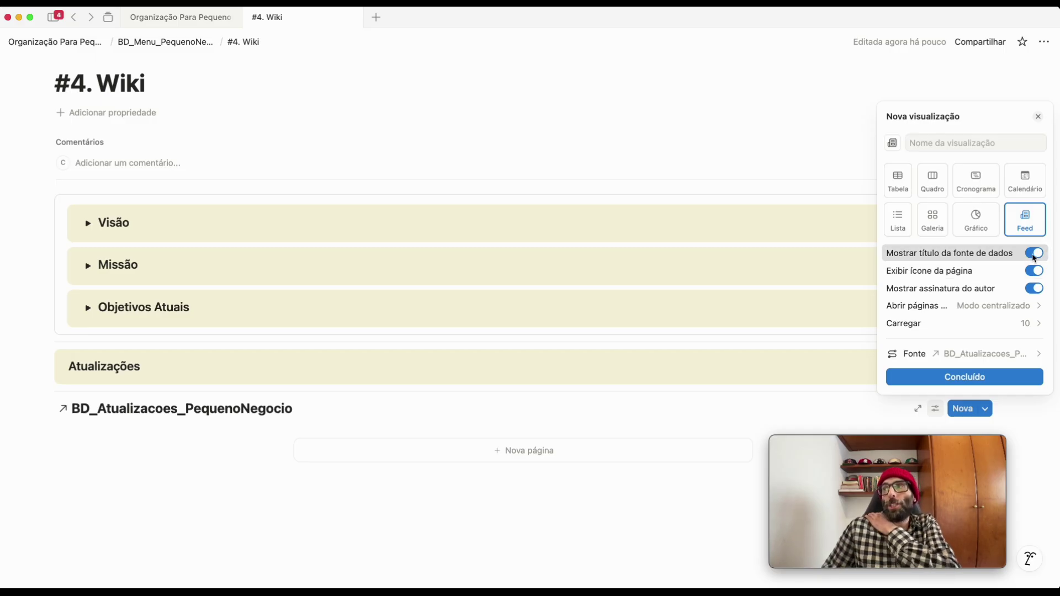
click(952, 144)
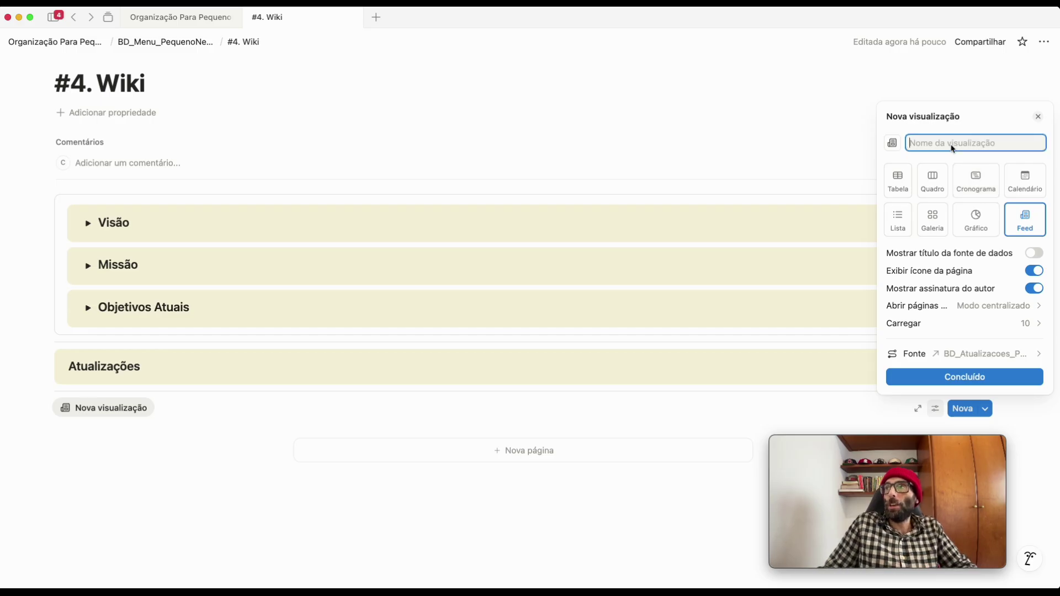
text(Todas)
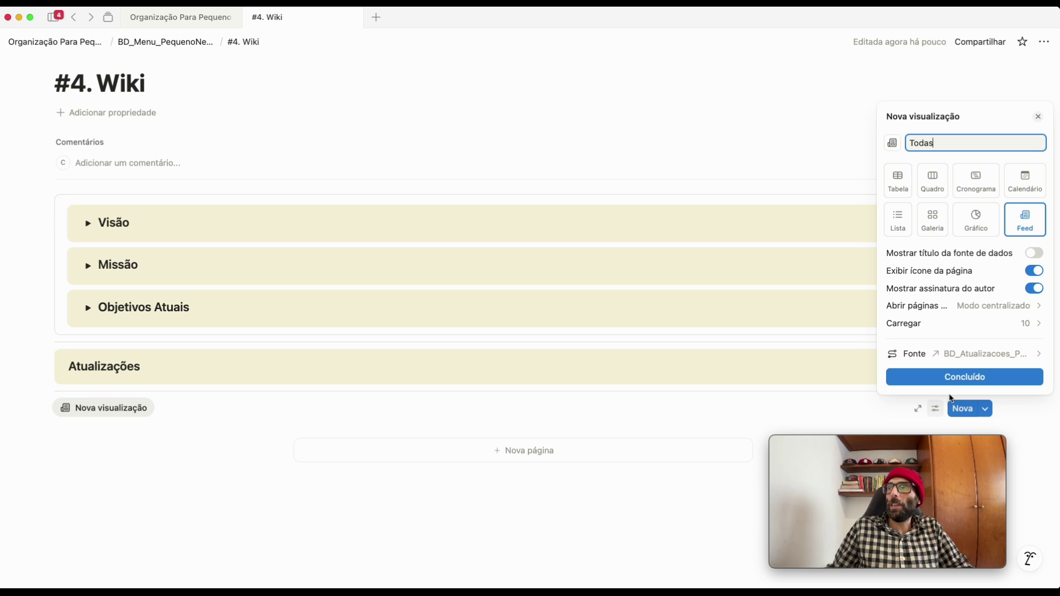
click(946, 377)
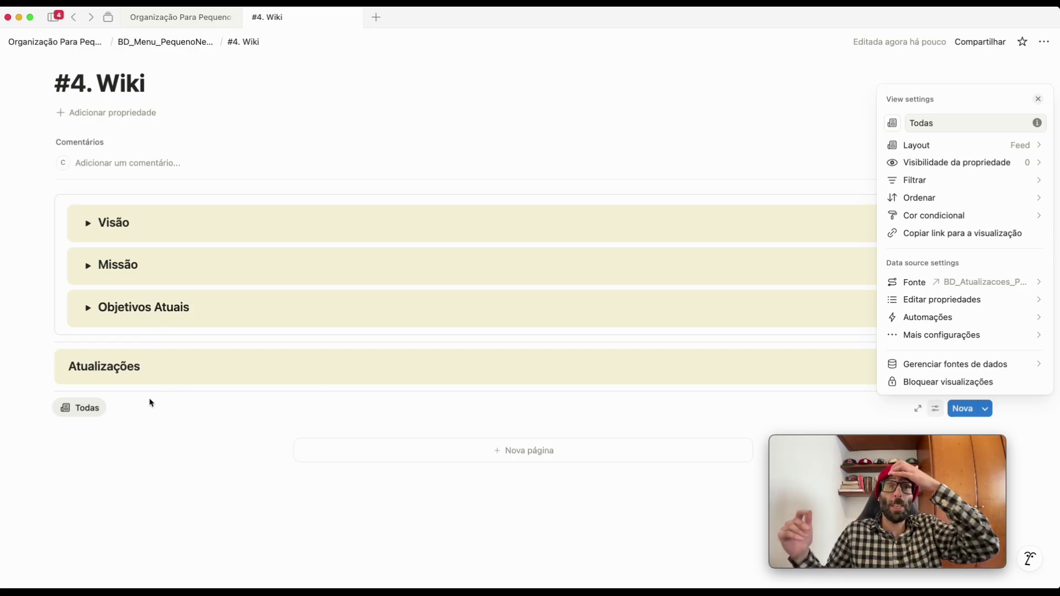
click(297, 517)
Add a divider below the Todas feed view and insert an empty callout (Frase de destaque) beneath it
scroll(303, 517, down, 2)
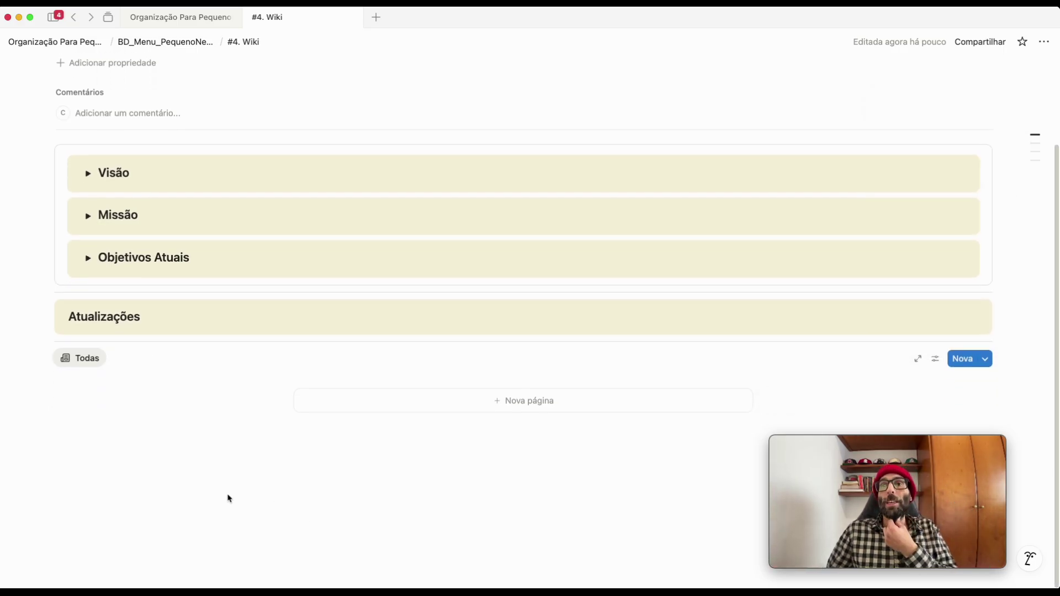
click(166, 459)
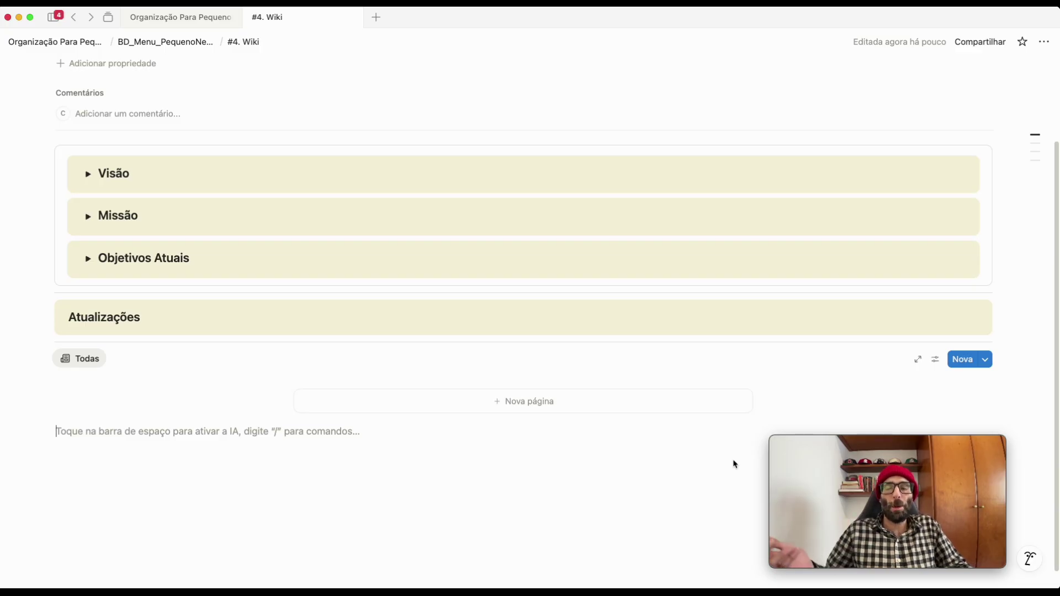
text(---)
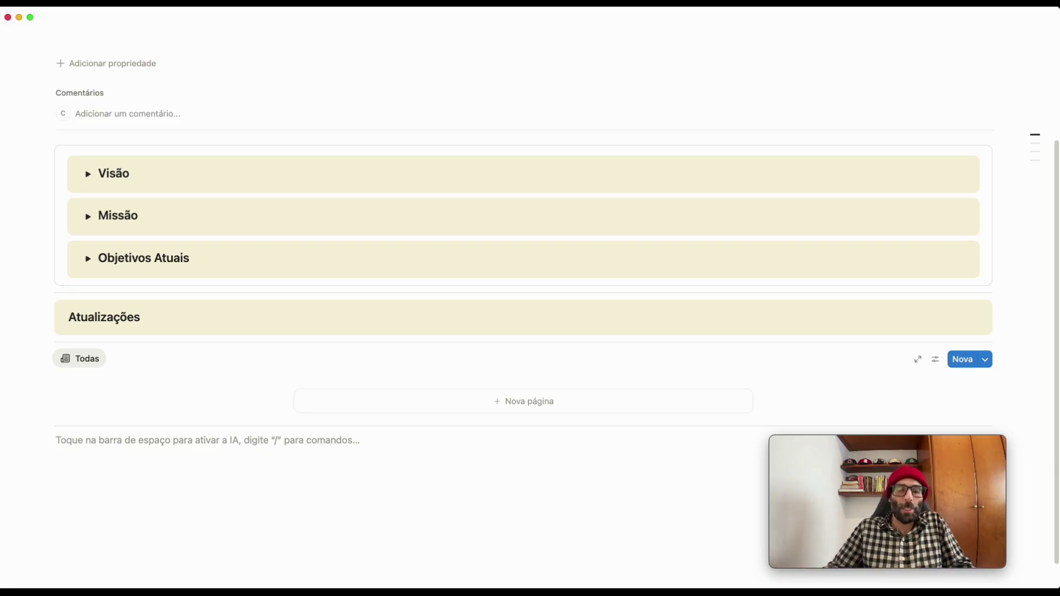
text(/)
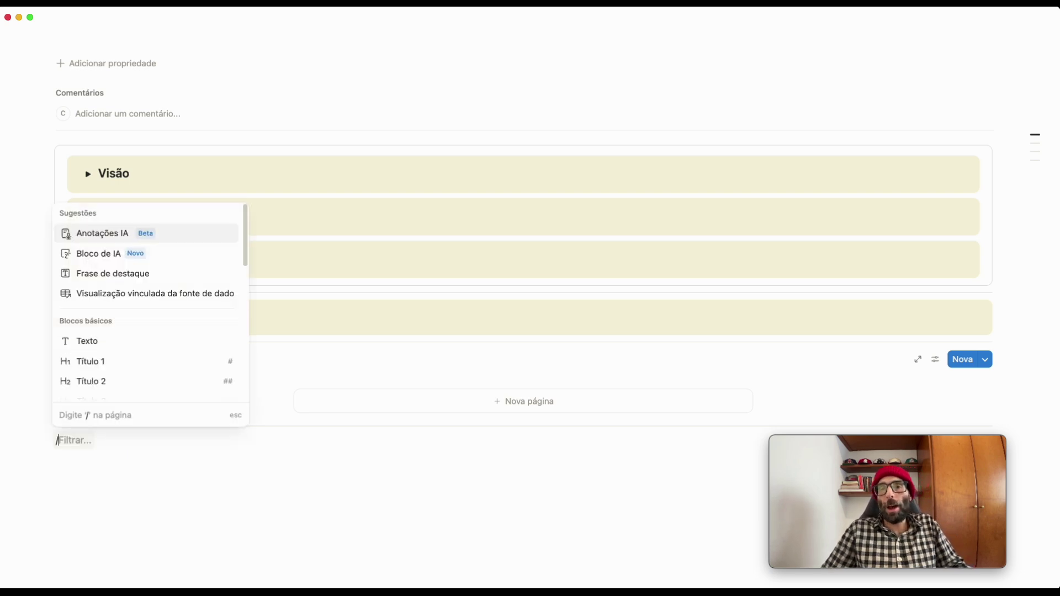
text(frase)
key(Return)
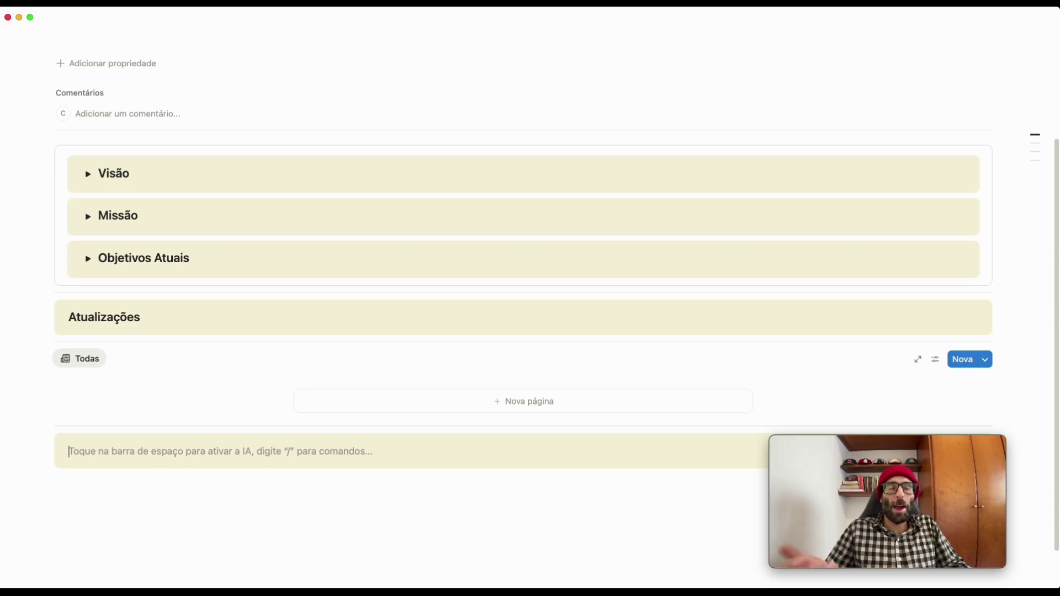
Title the empty callout "Cultura" as a level 3 heading and add a divider below it
text(### )
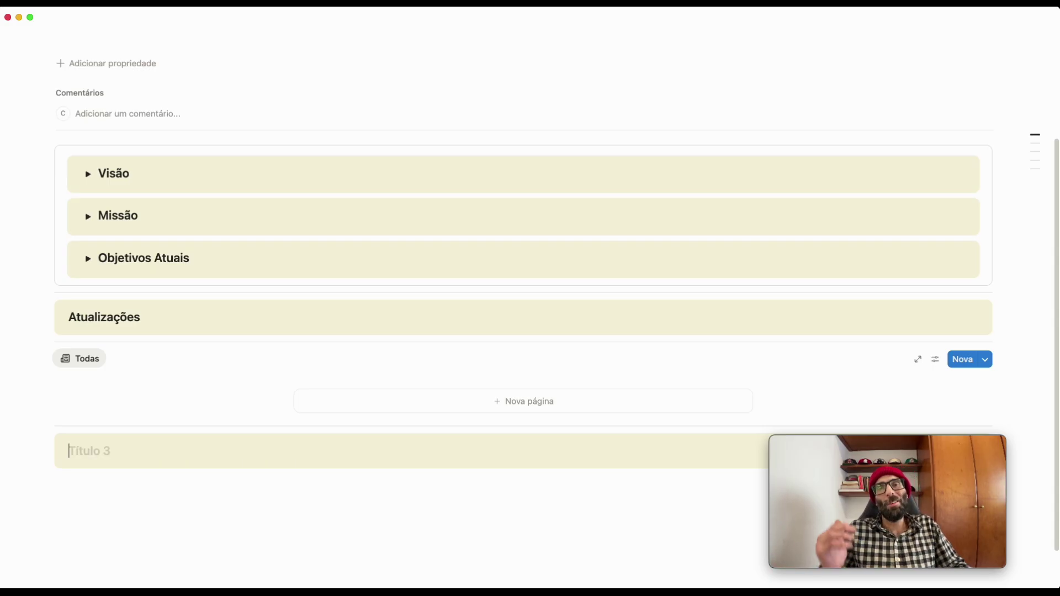
text(Cultura)
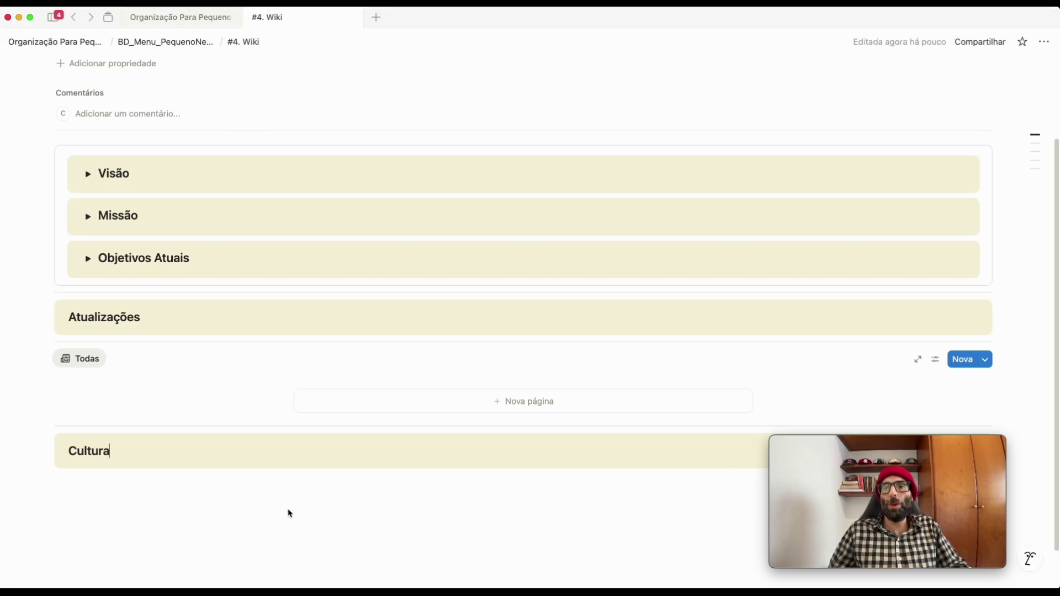
click(204, 487)
text(---)
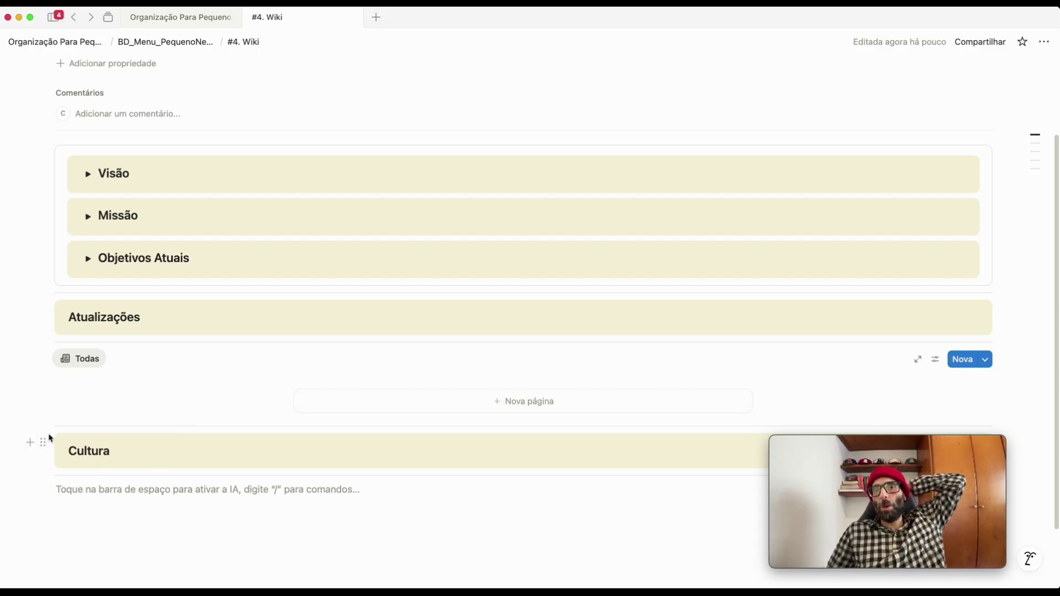
Duplicate the Cultura callout together with its divider and retitle the copy "Políticas"
drag(46, 434, 75, 482)
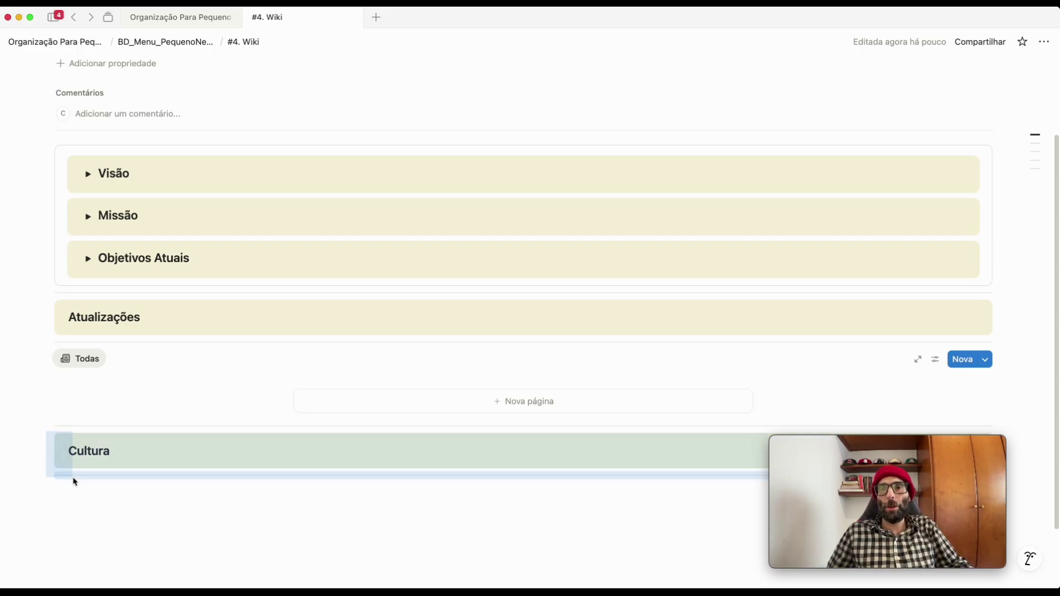
click(43, 443)
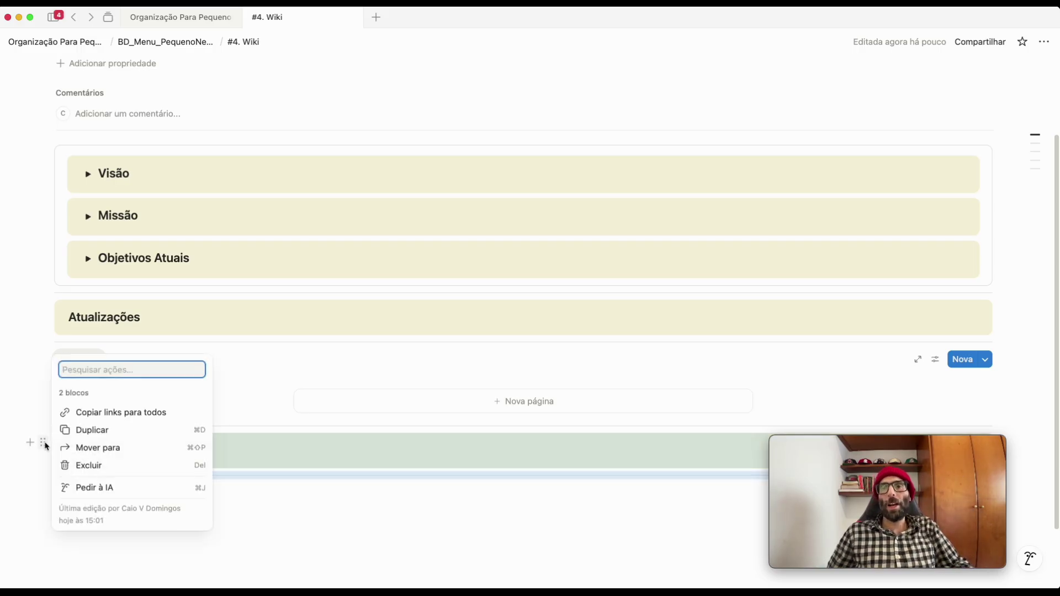
click(77, 429)
double_click(92, 506)
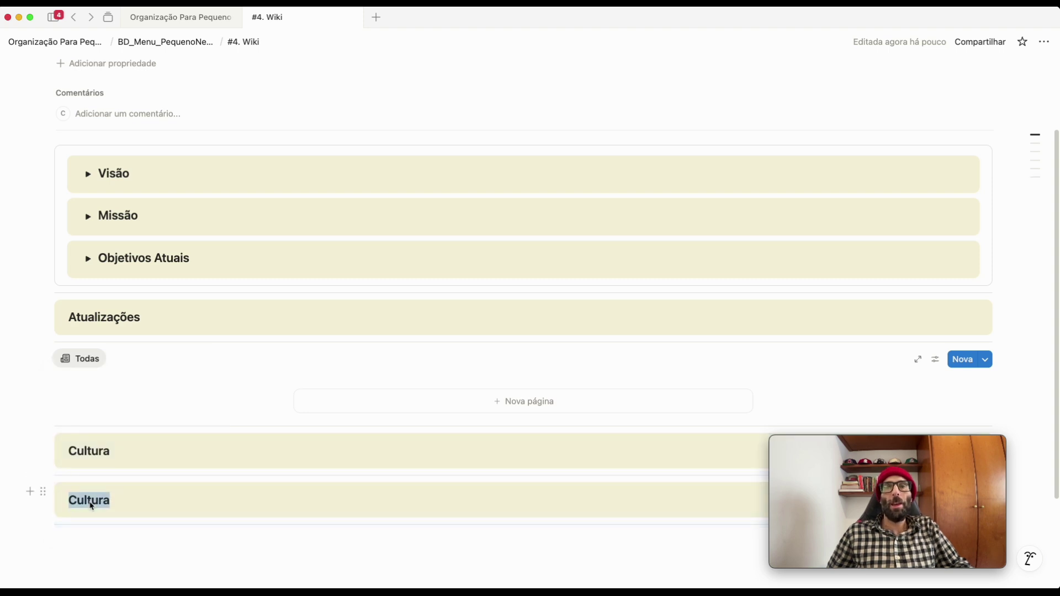
text(Política)
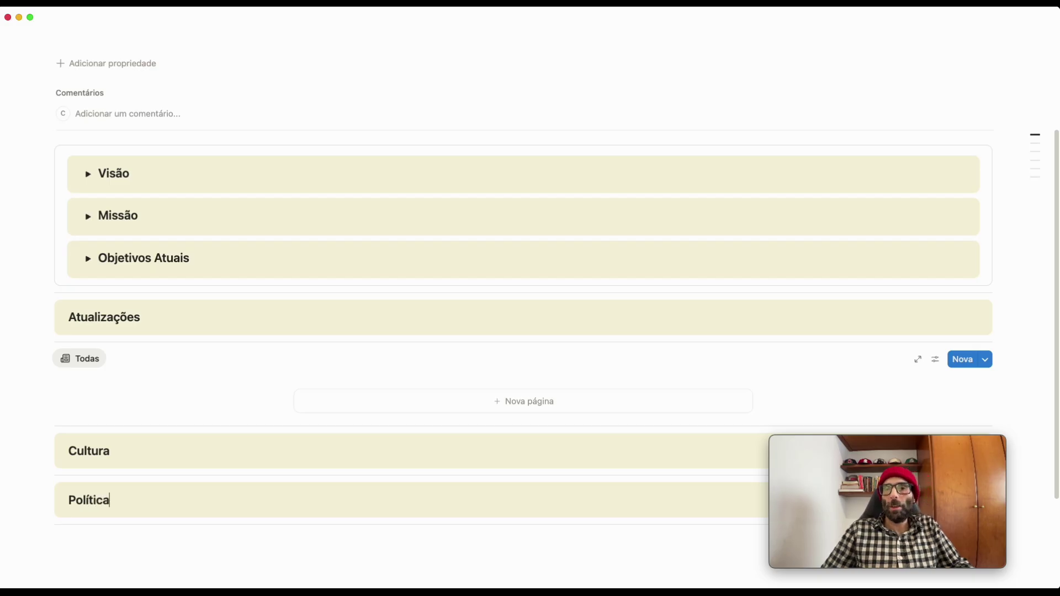
text(s)
Duplicate the Cultura and Políticas callouts with their dividers and retitle the copies "Benefícios" and "Feedback e Desenvolvimento"
scroll(90, 528, up, 2)
scroll(165, 509, down, 5)
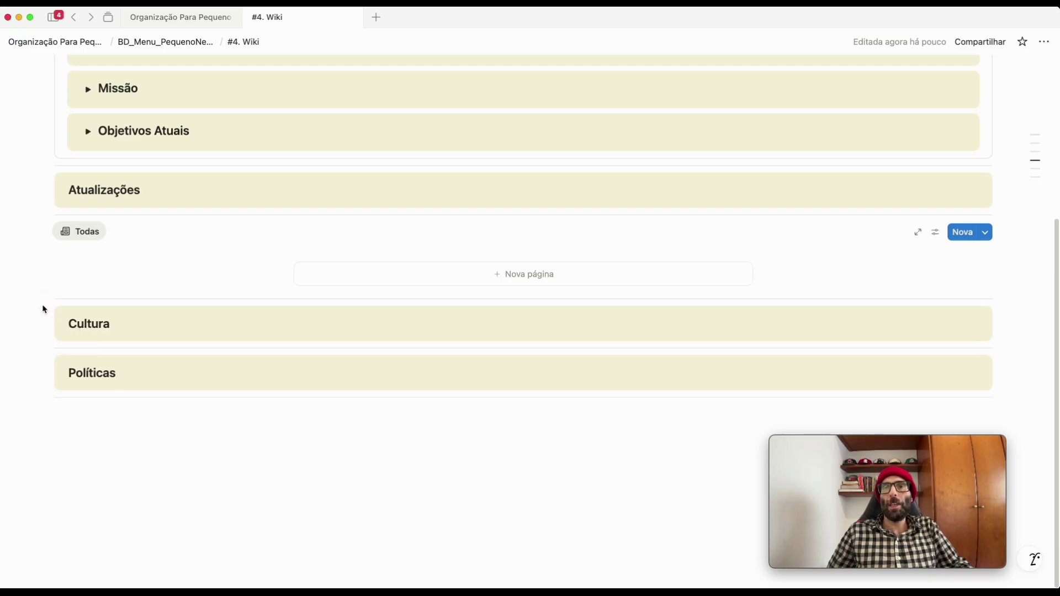
drag(42, 309, 103, 404)
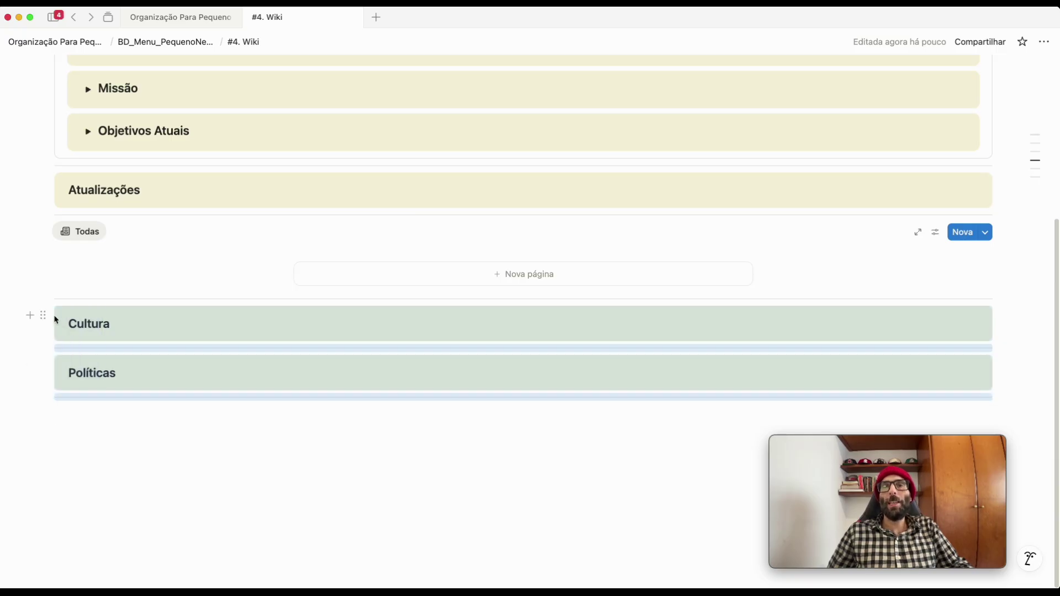
click(43, 316)
click(101, 305)
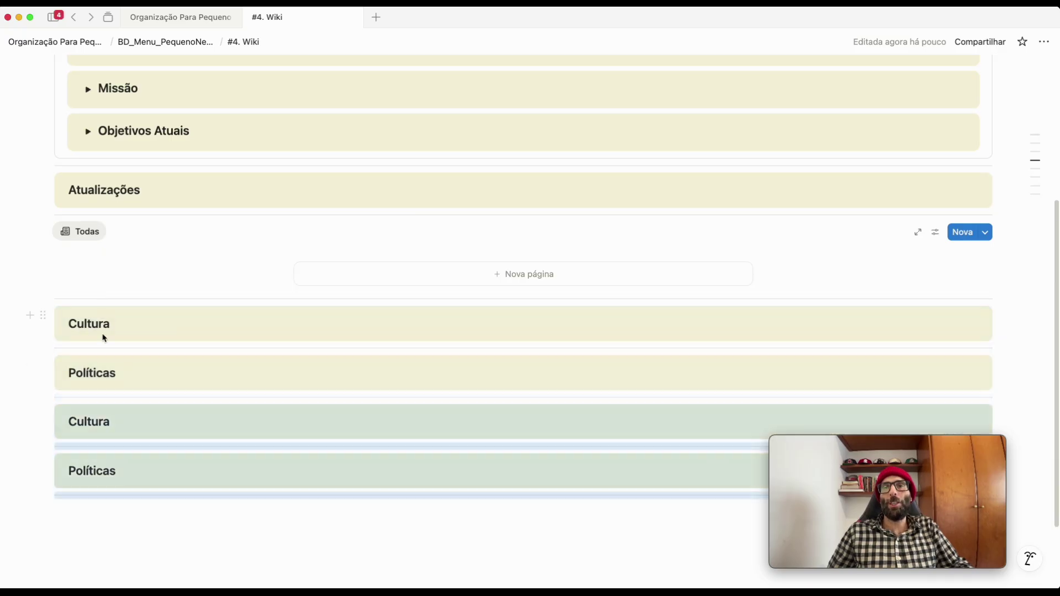
double_click(94, 423)
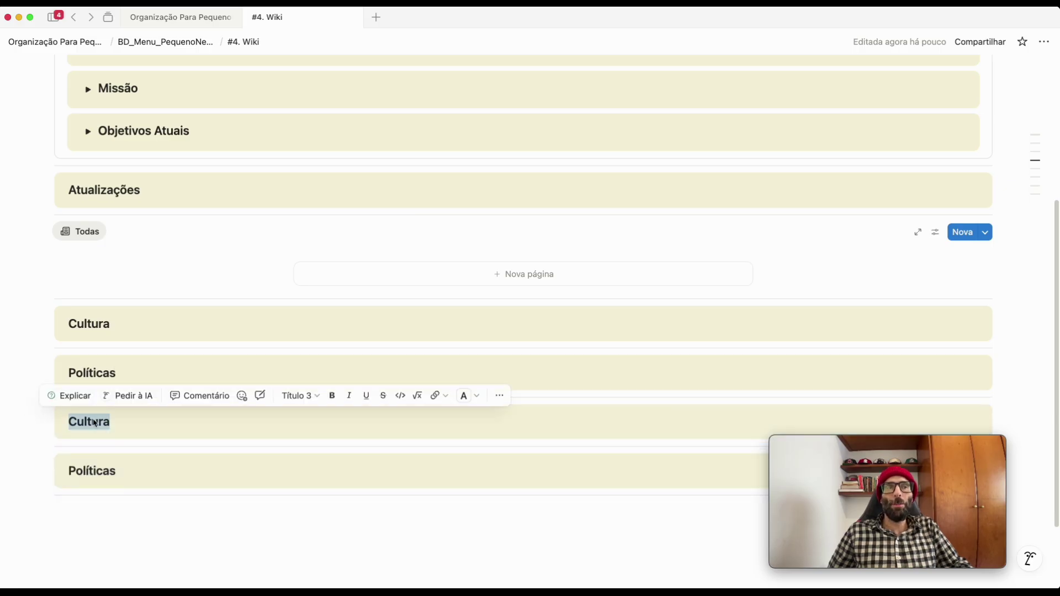
scroll(93, 422, down, 3)
text(Benefícios)
double_click(102, 375)
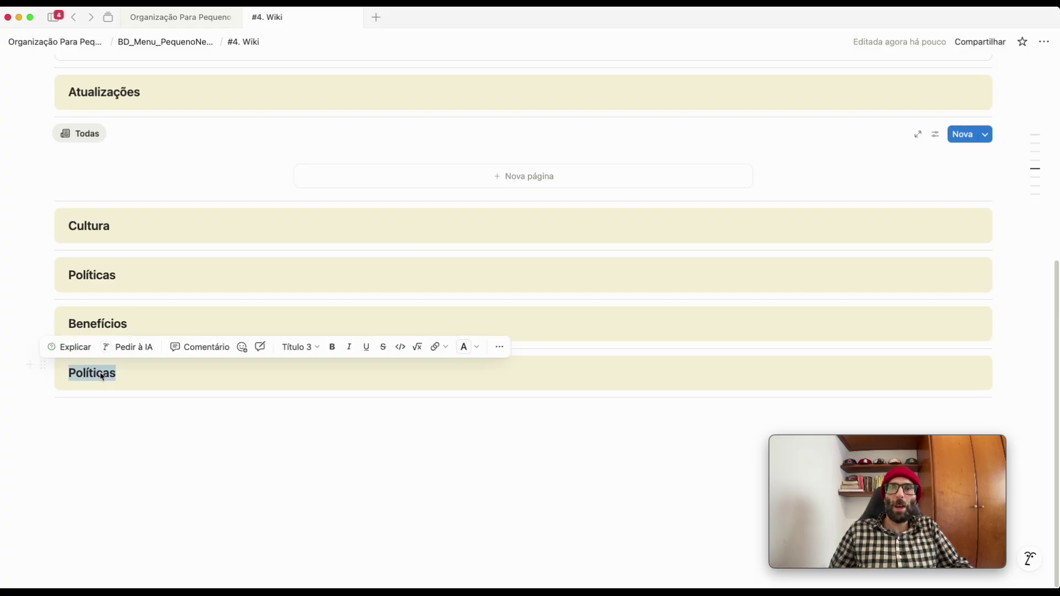
text(Feedback e Desenvol)
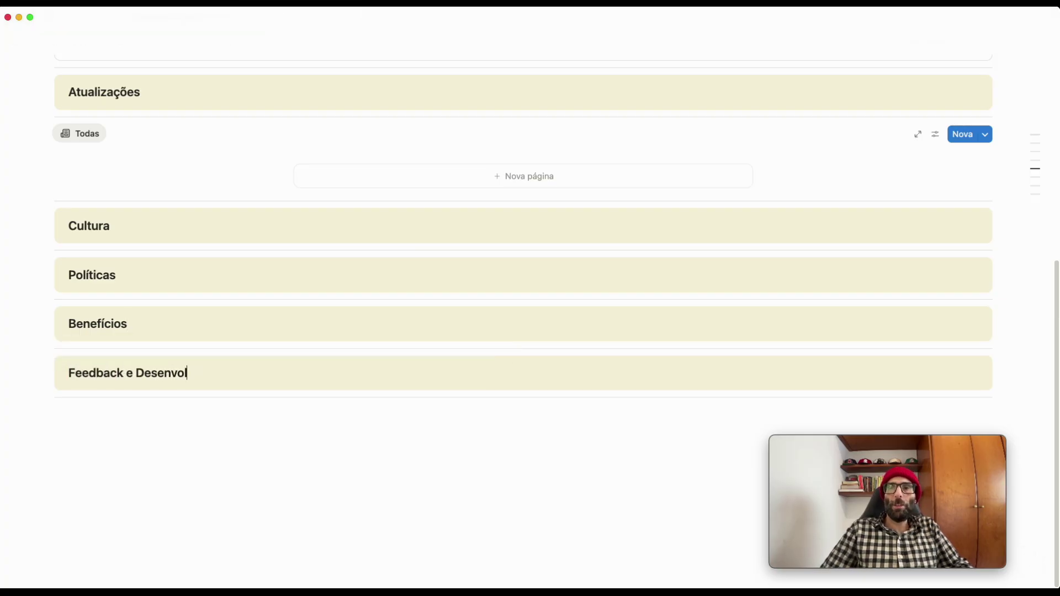
text(vimento)
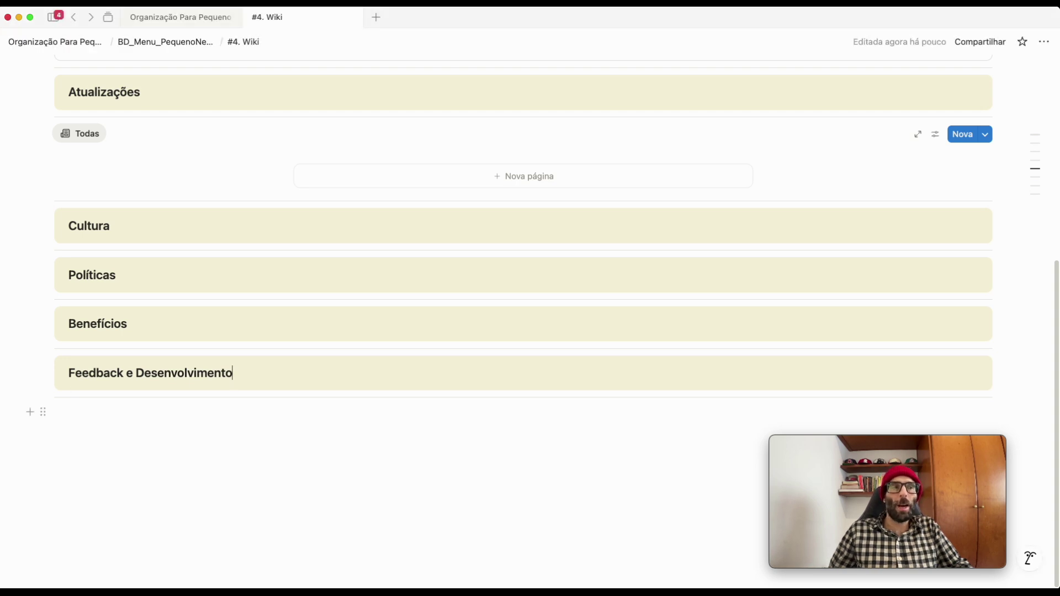
key(Return)
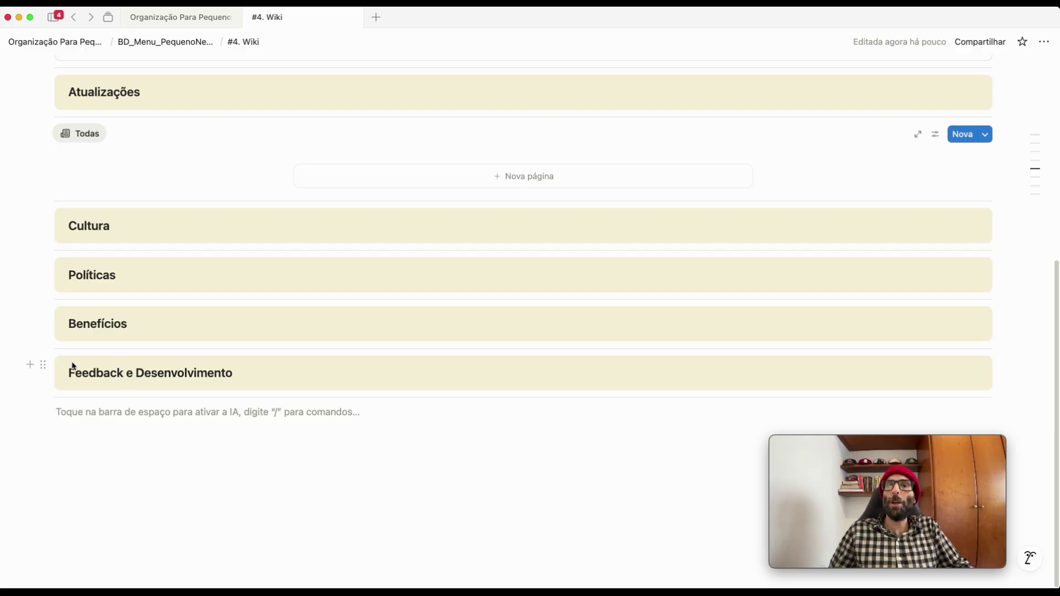
Arrange the callouts in two columns, Políticas beside Cultura and Feedback e Desenvolvimento beside Benefícios, with a divider under each
drag(42, 267, 997, 233)
drag(656, 325, 68, 281)
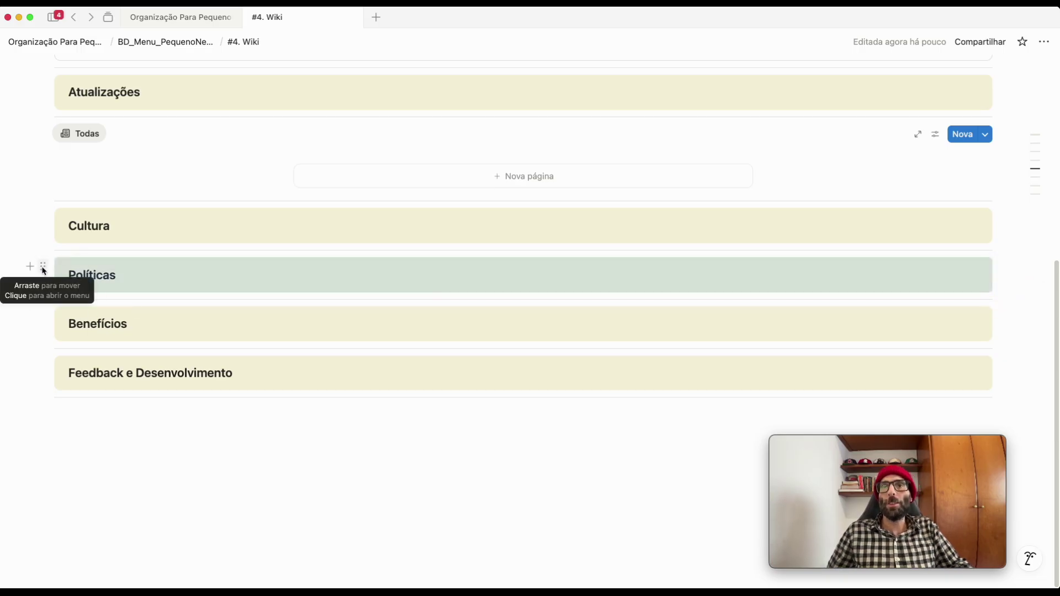
drag(43, 267, 1002, 224)
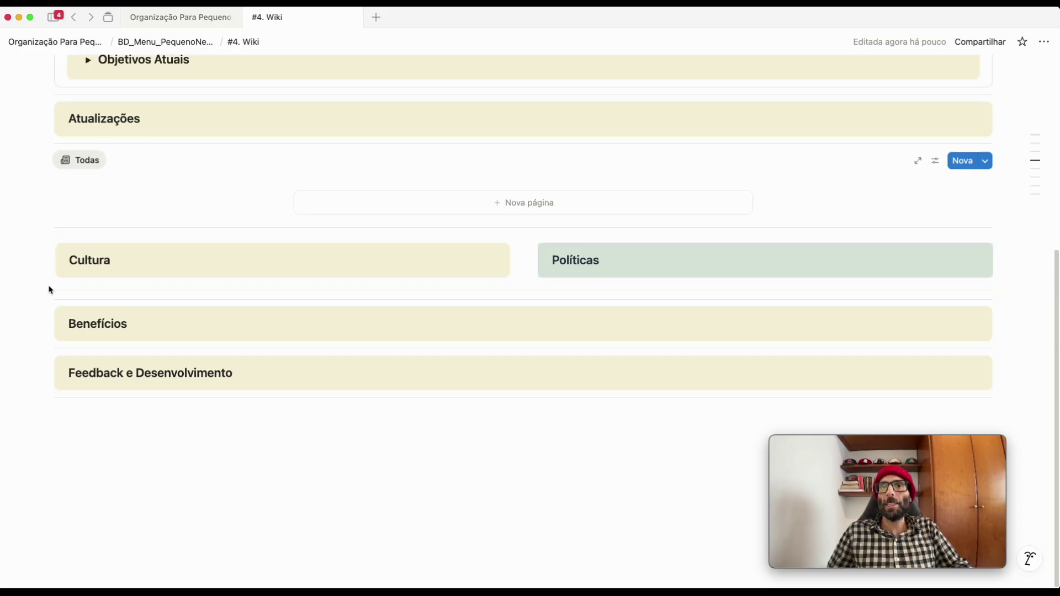
drag(41, 289, 68, 281)
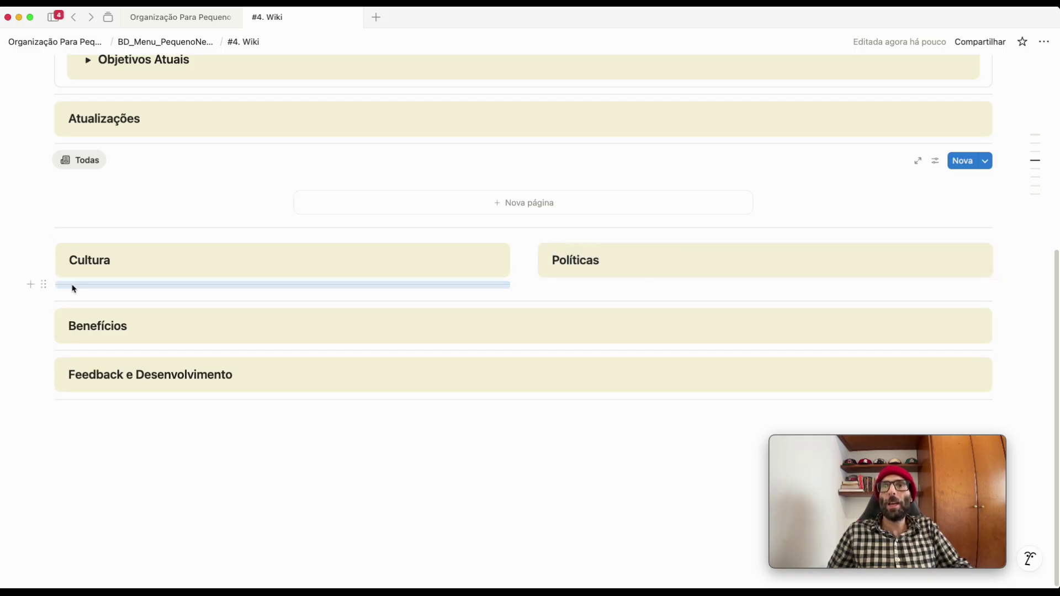
drag(42, 301, 568, 286)
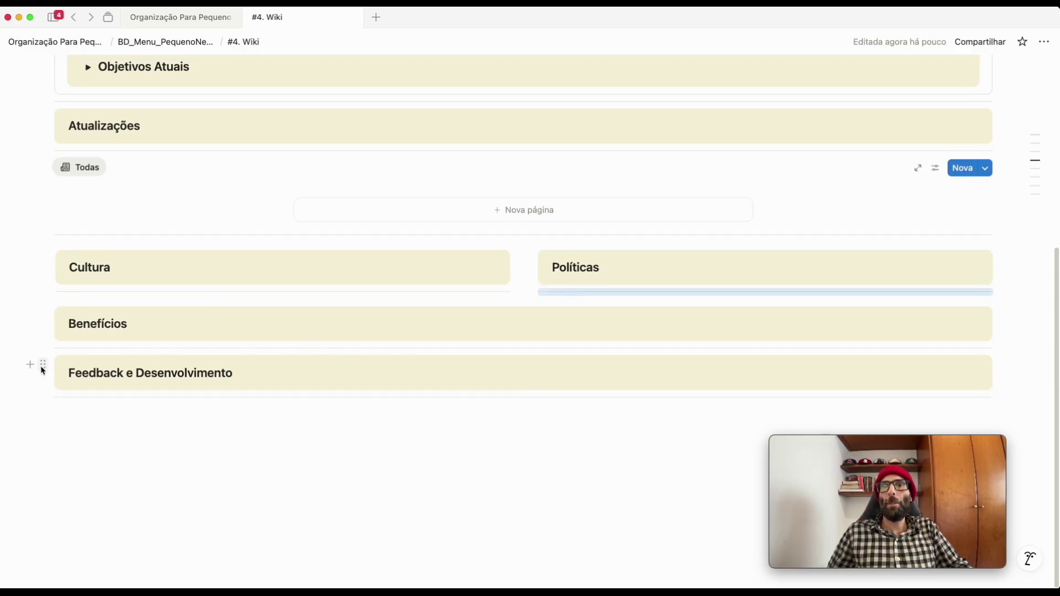
drag(42, 365, 1008, 326)
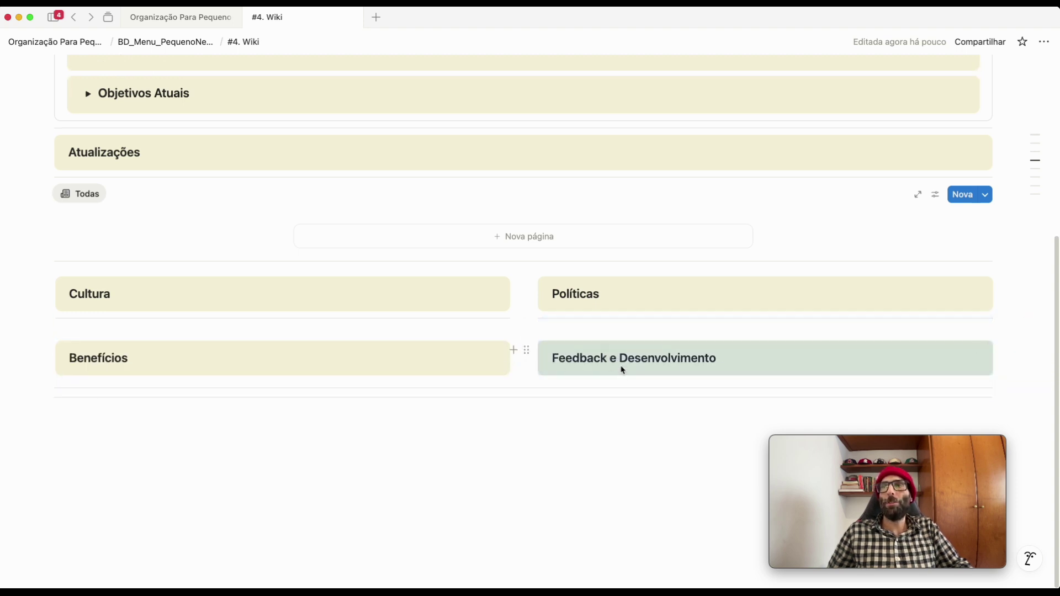
drag(44, 386, 593, 380)
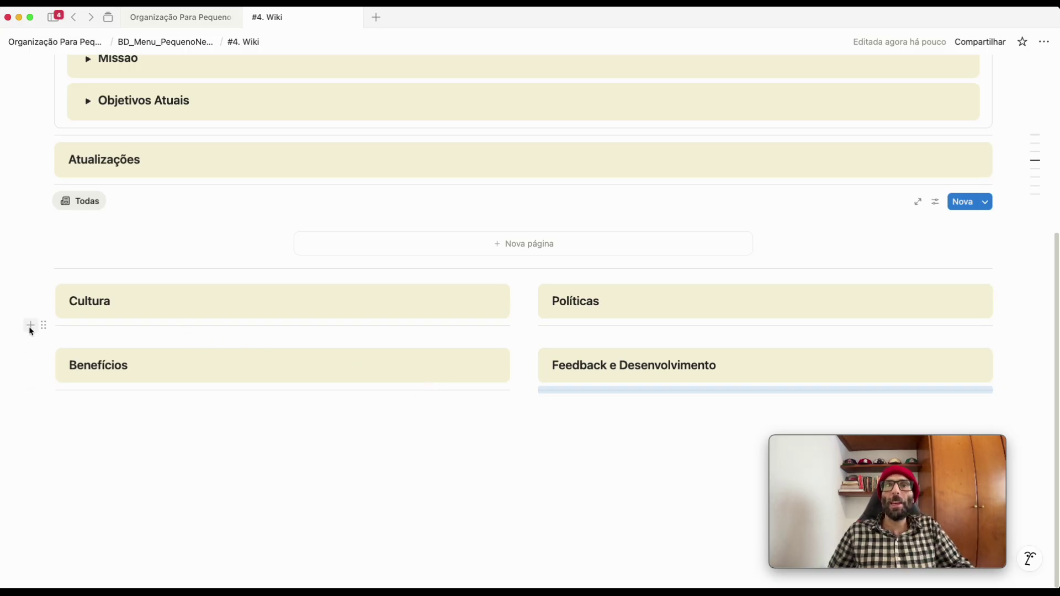
Add an empty text block beneath the Cultura divider and another beneath the Políticas divider
click(29, 328)
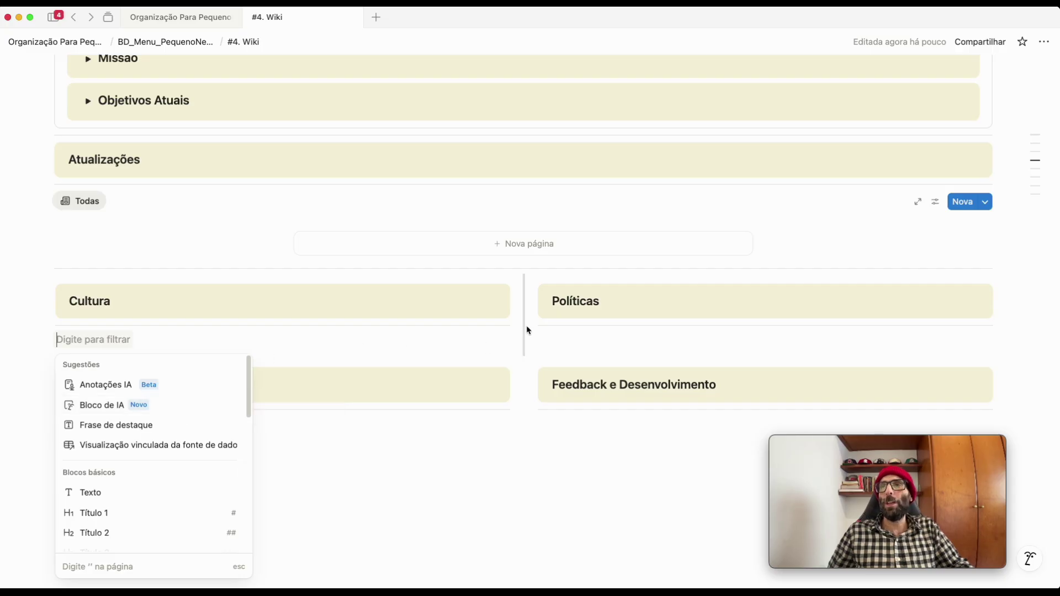
click(564, 339)
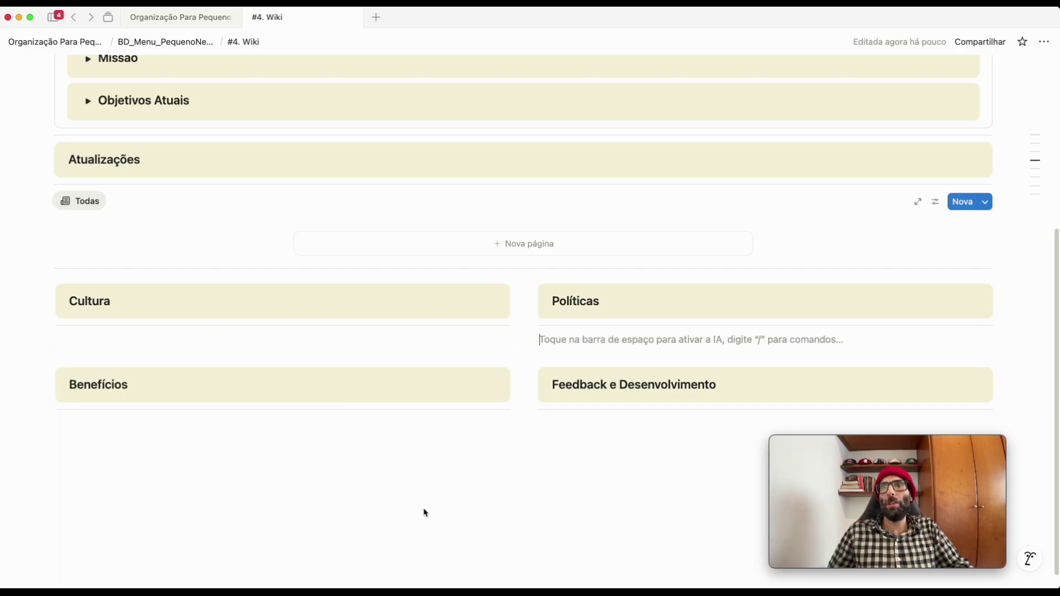
scroll(387, 381, up, 3)
scroll(267, 339, down, 3)
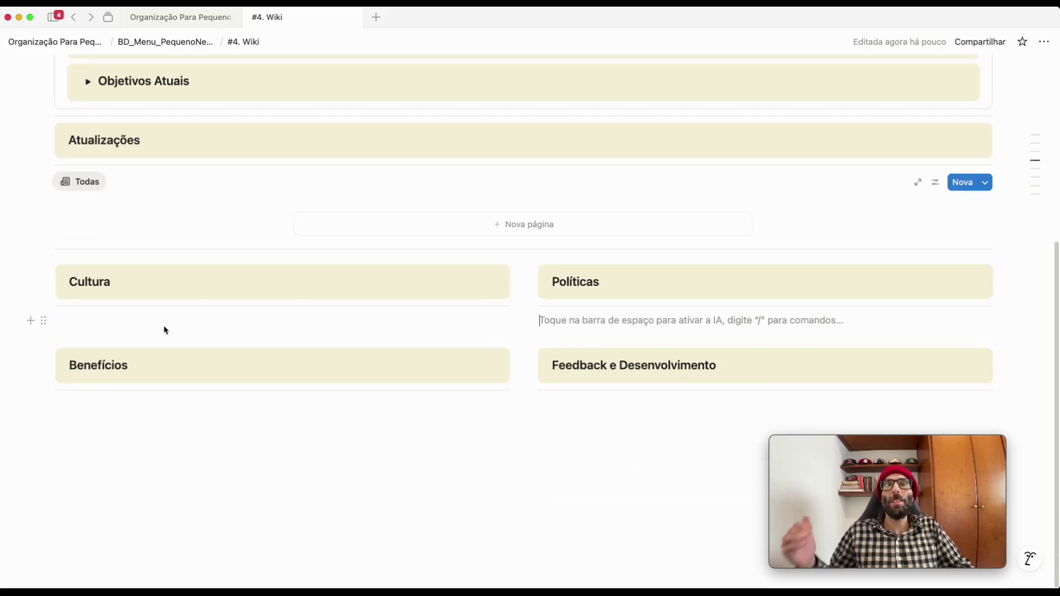
click(143, 320)
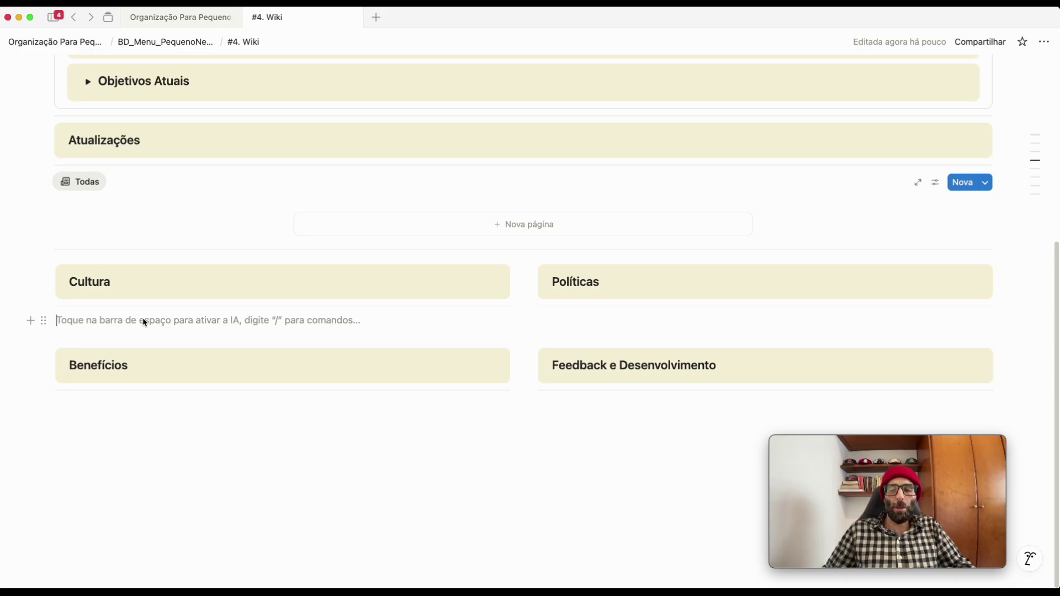
text(/)
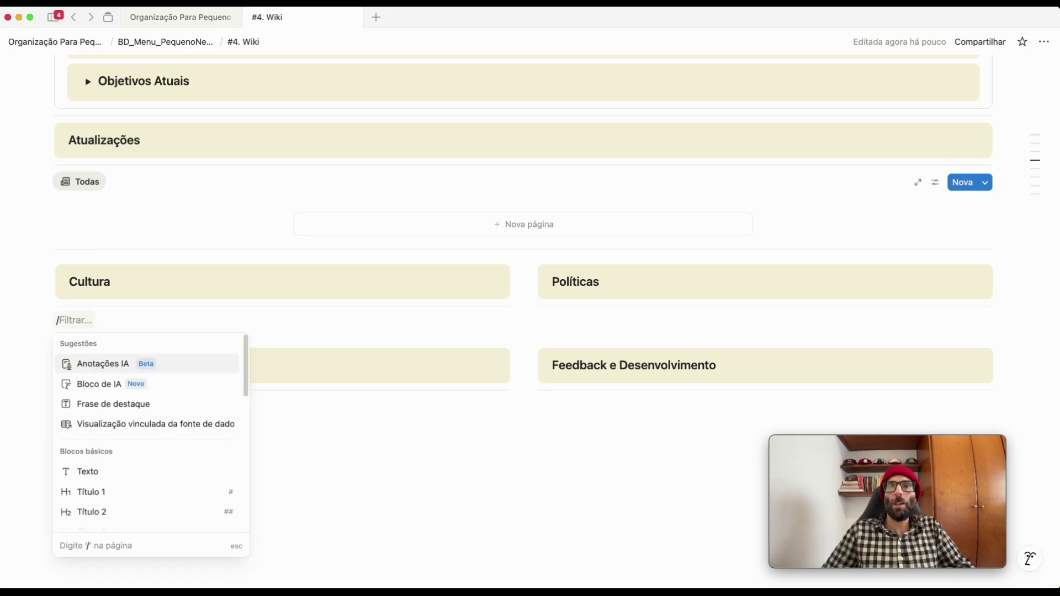
key(BackSpace)
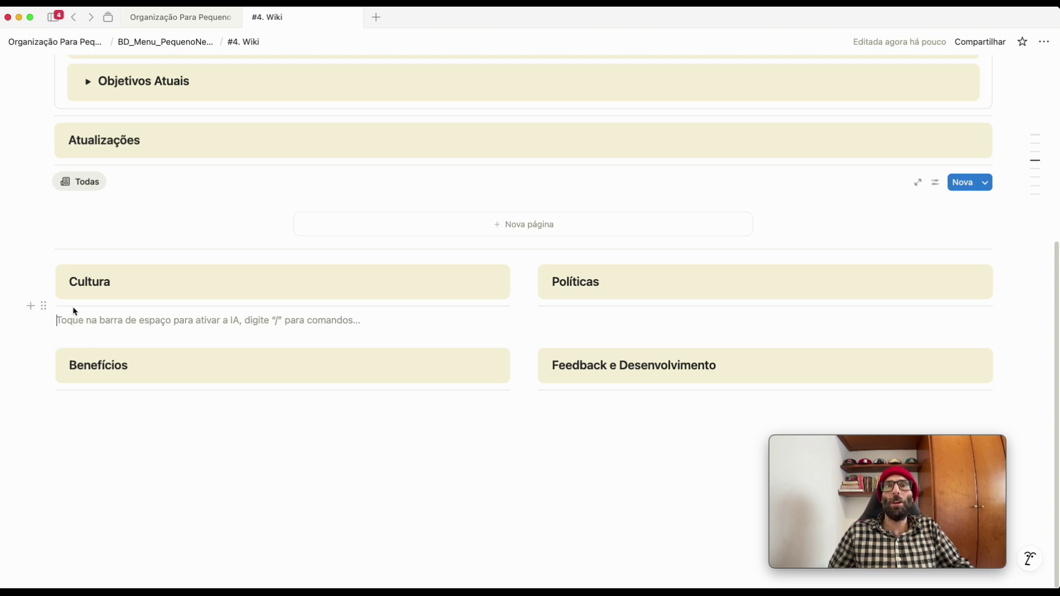
Insert a new subpage (Página) in a fresh block directly beneath the Cultura divider
click(31, 307)
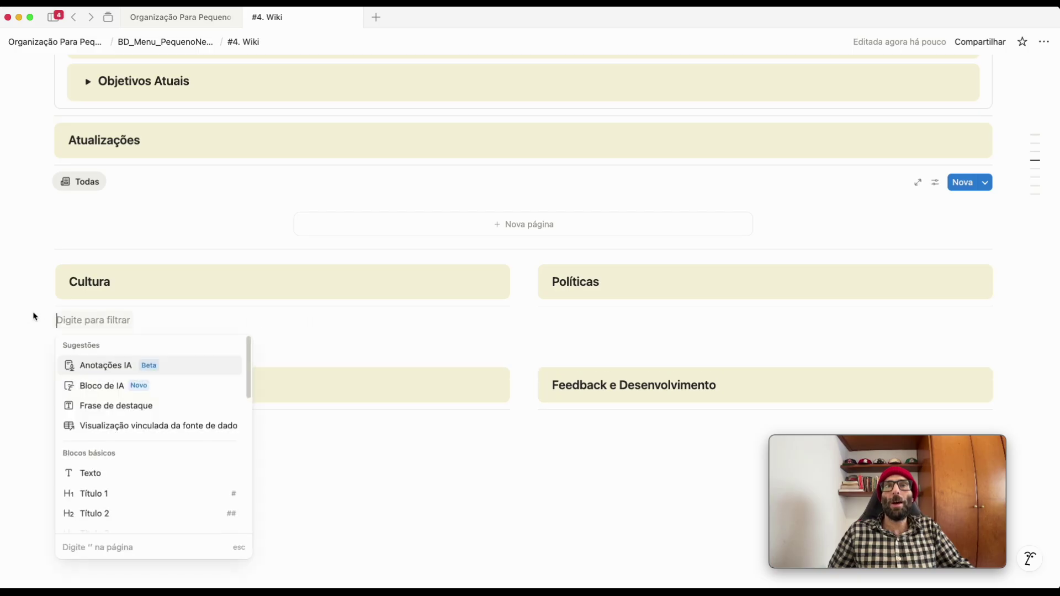
key(Escape)
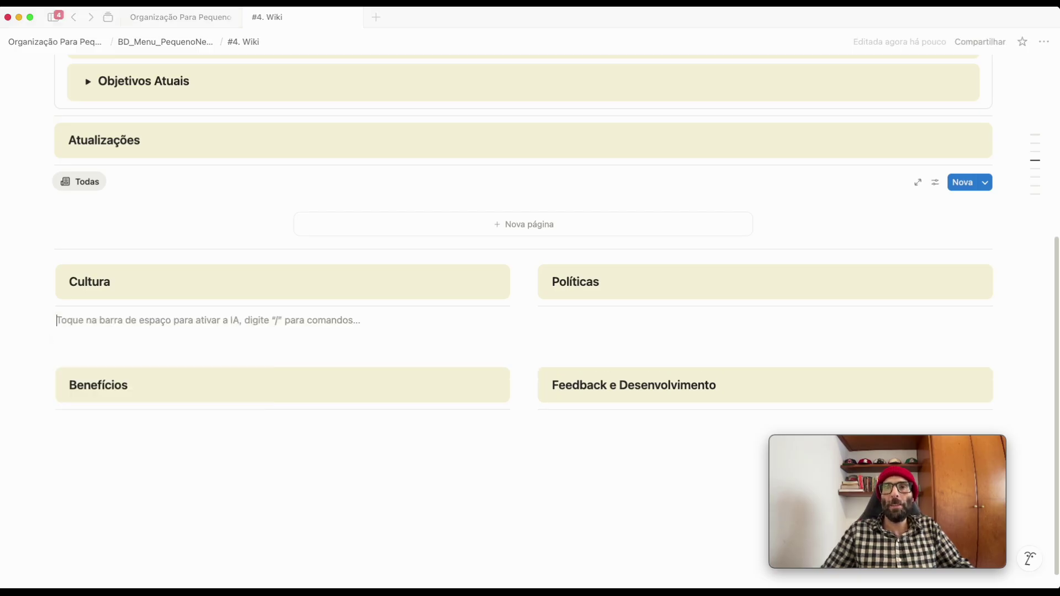
text(/pági)
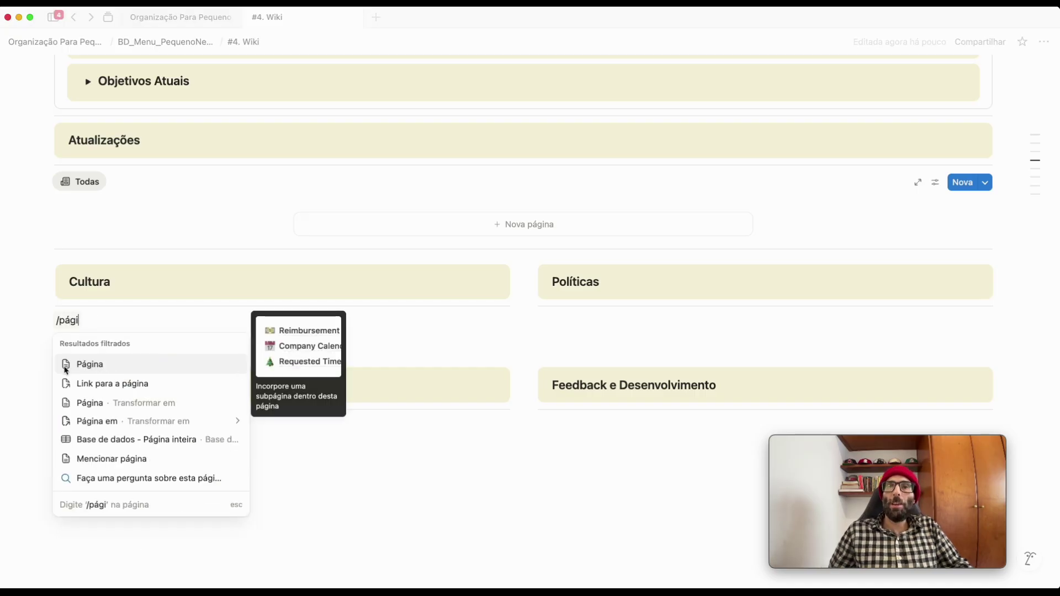
click(91, 369)
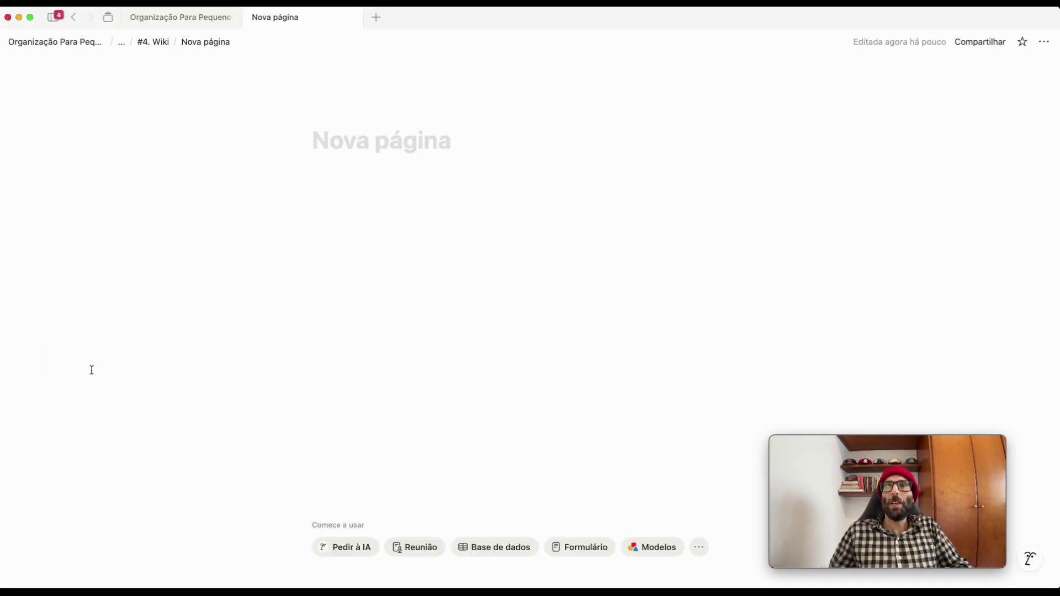
Set the new subpage to full width (Largura completa) and title it "Metas da Empresa"
click(1049, 43)
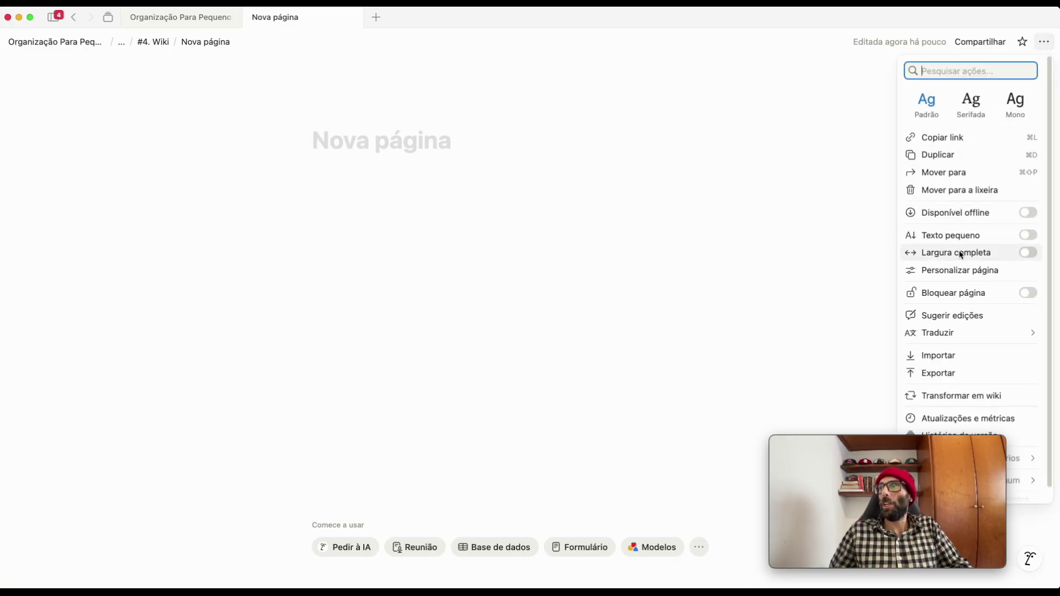
click(960, 254)
click(148, 273)
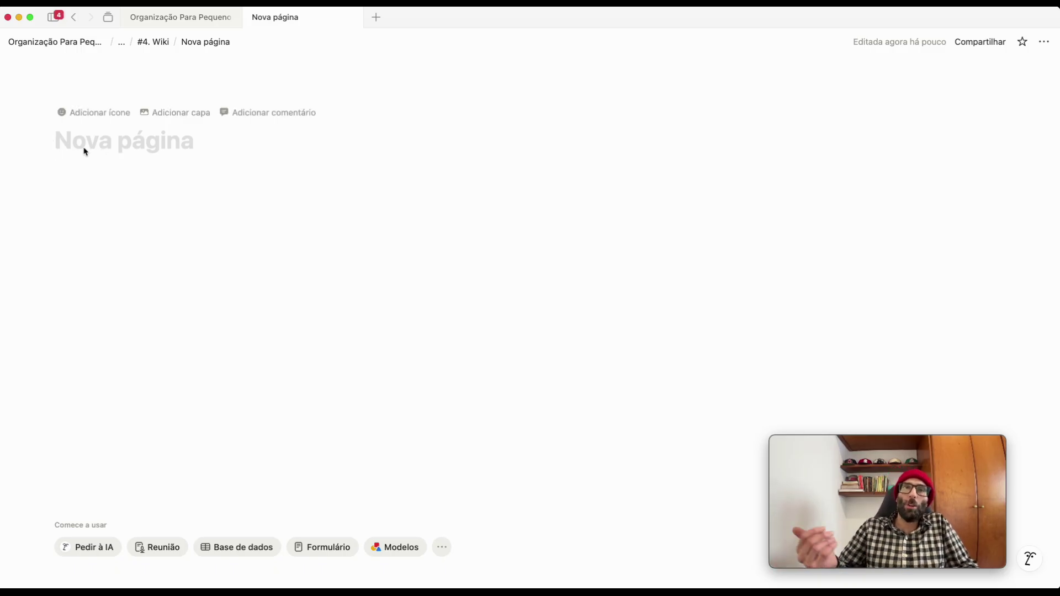
text(Metas da )
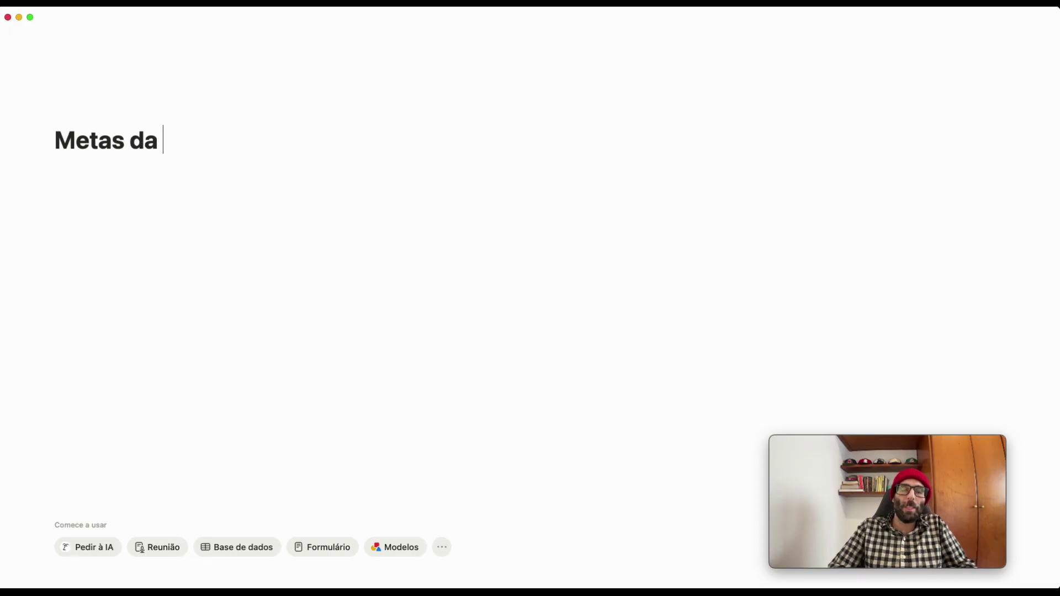
text(Empresa)
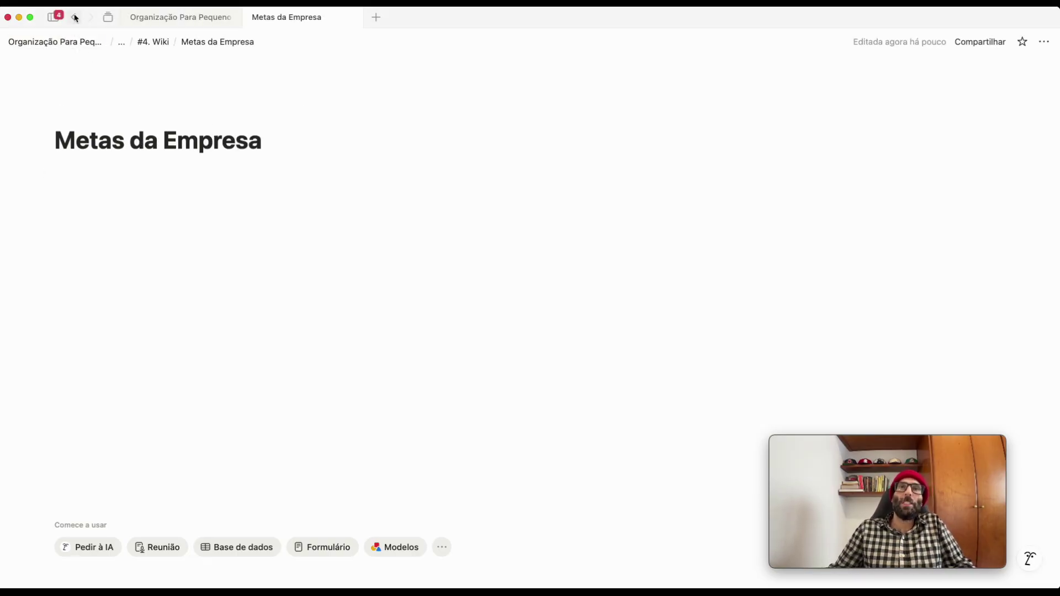
Return to the Wiki page and create three duplicates of the Metas da Empresa subpage beneath Cultura
click(74, 18)
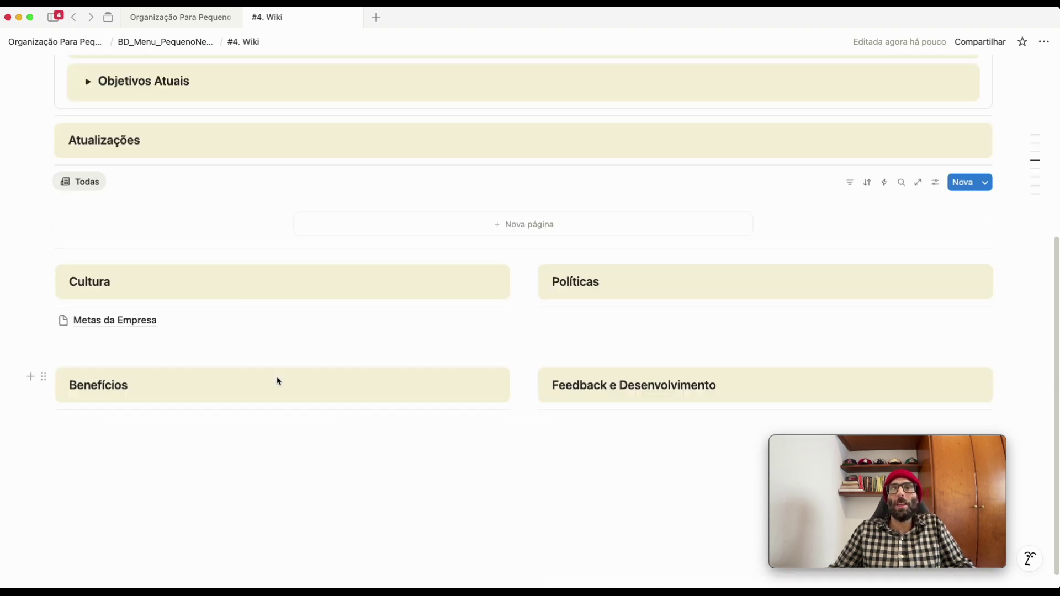
click(92, 18)
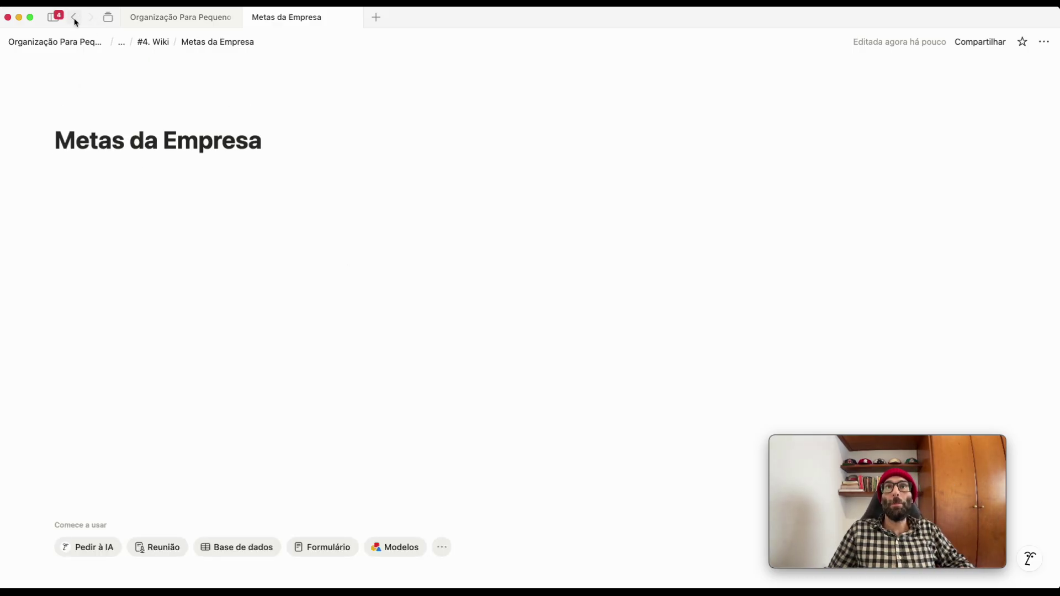
click(75, 19)
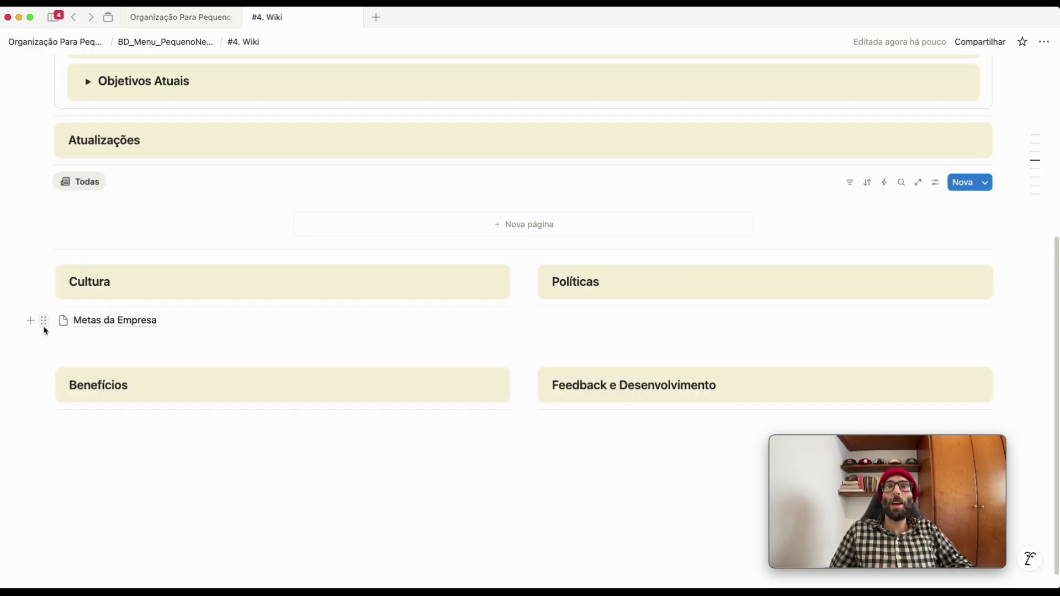
click(43, 322)
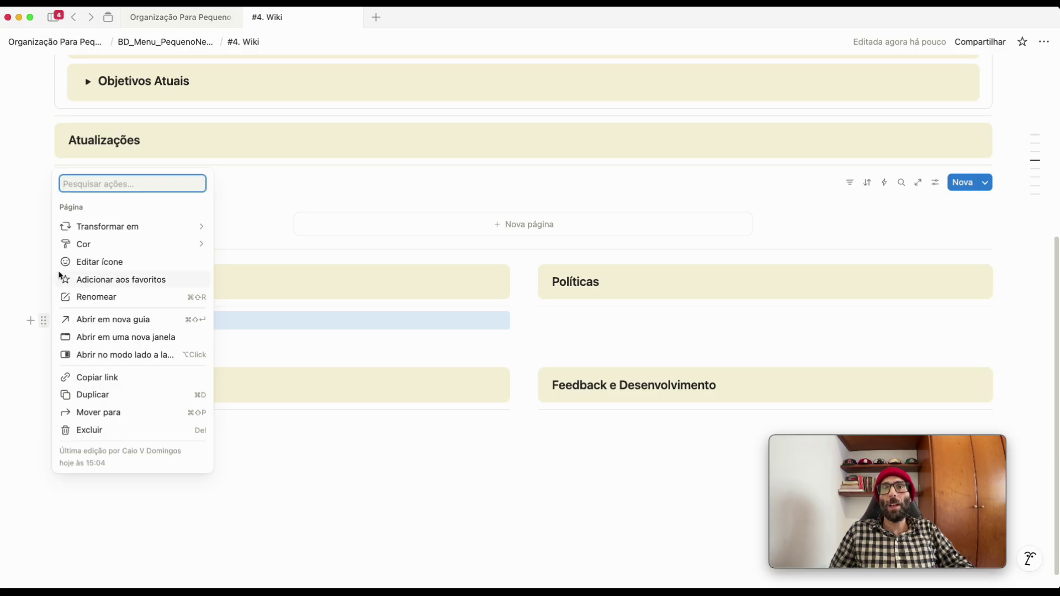
click(94, 395)
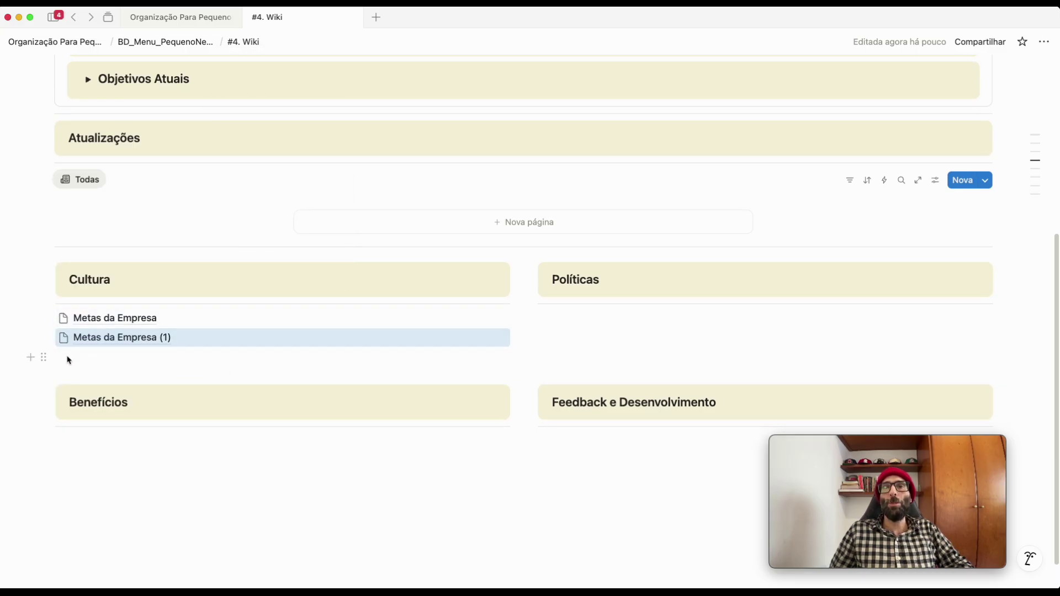
click(44, 337)
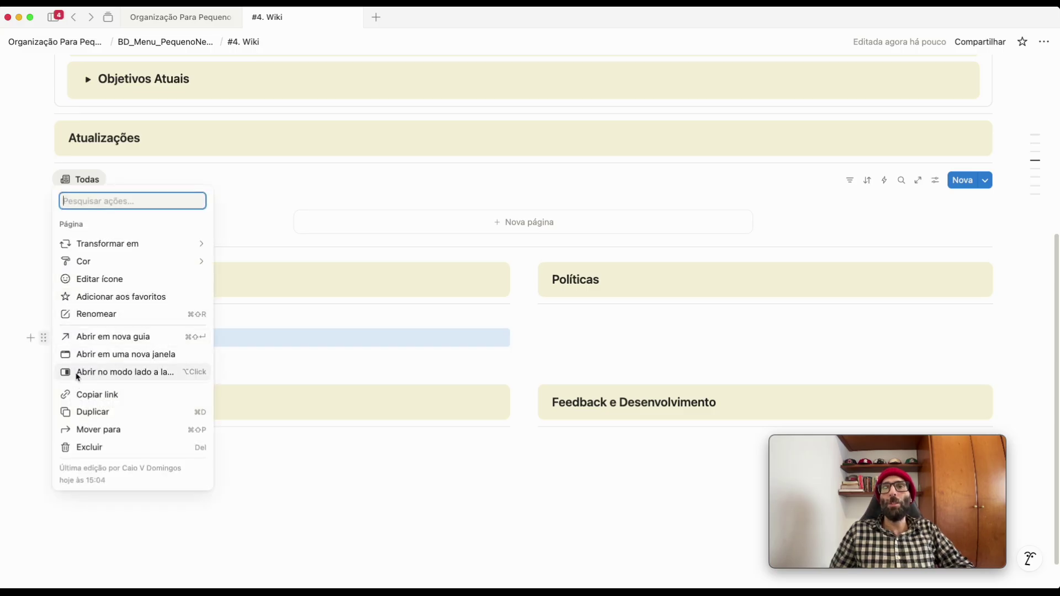
click(86, 411)
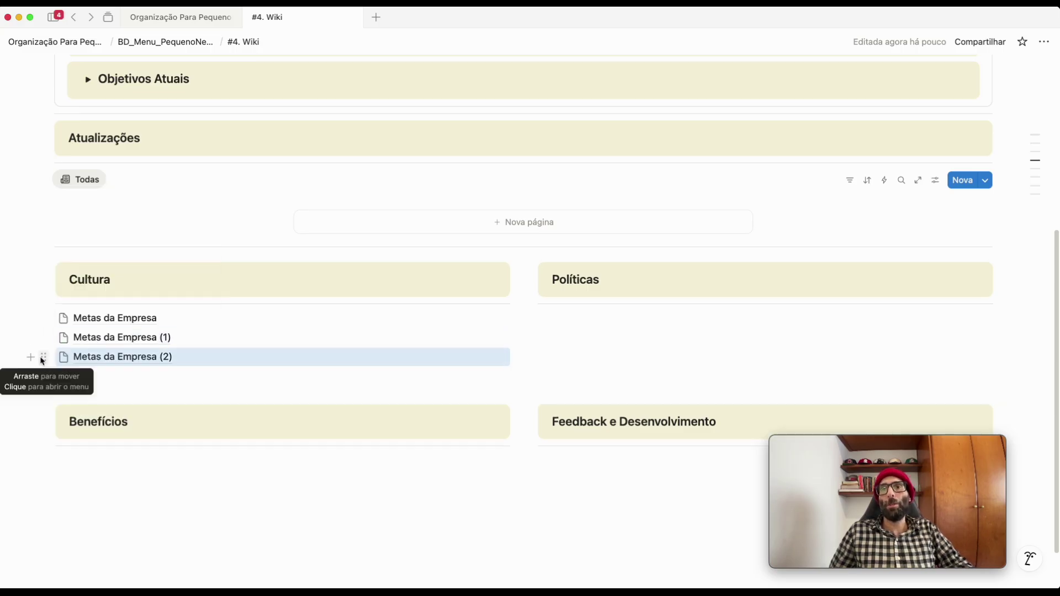
click(44, 357)
click(80, 436)
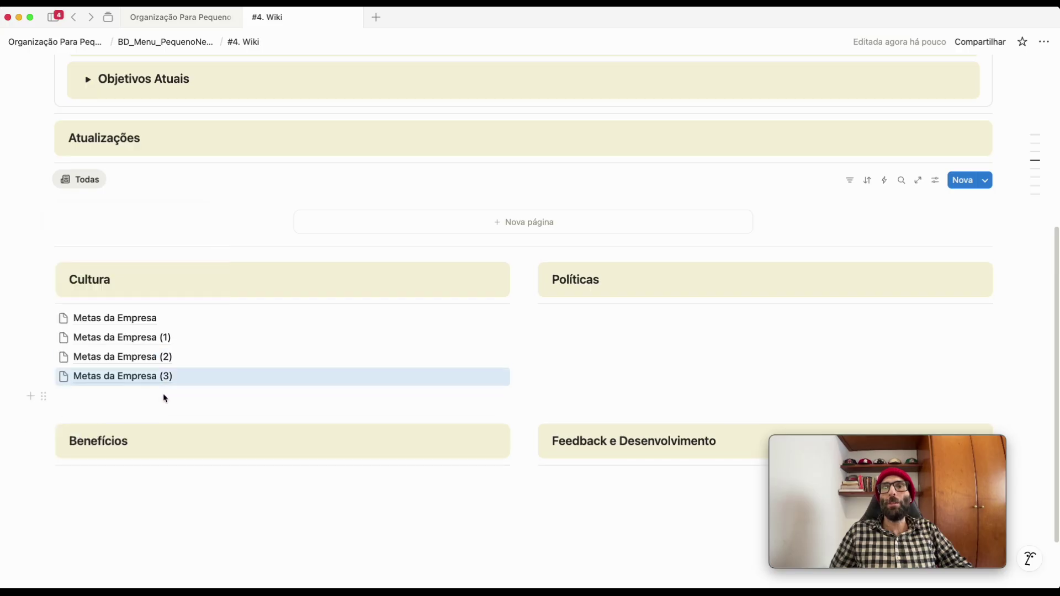
Rename the first Metas da Empresa copy as "Novidades" and return to the Wiki page
click(157, 336)
triple_click(88, 143)
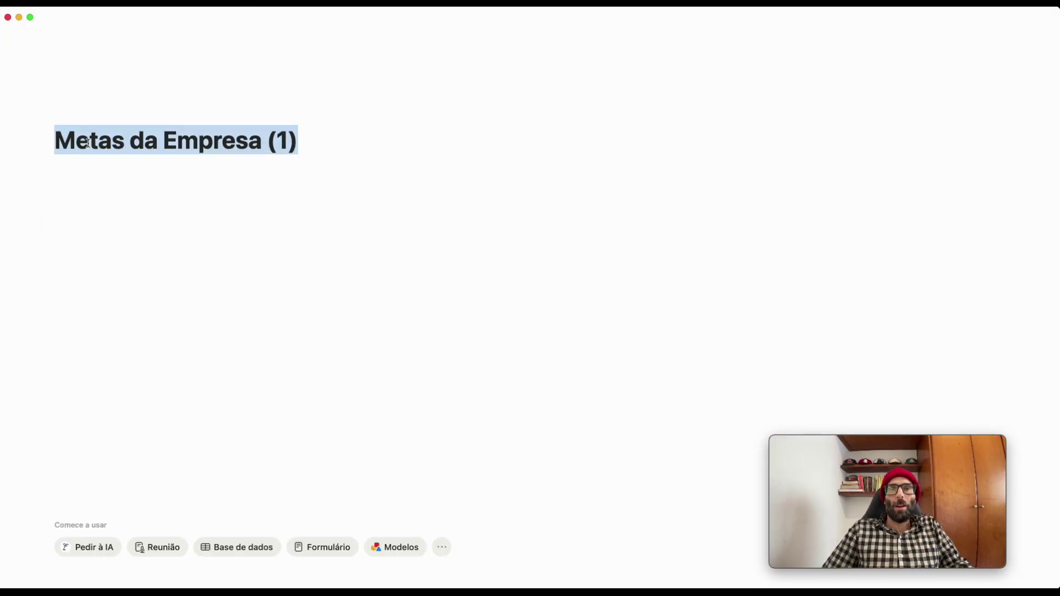
key(BackSpace)
text(Novidades)
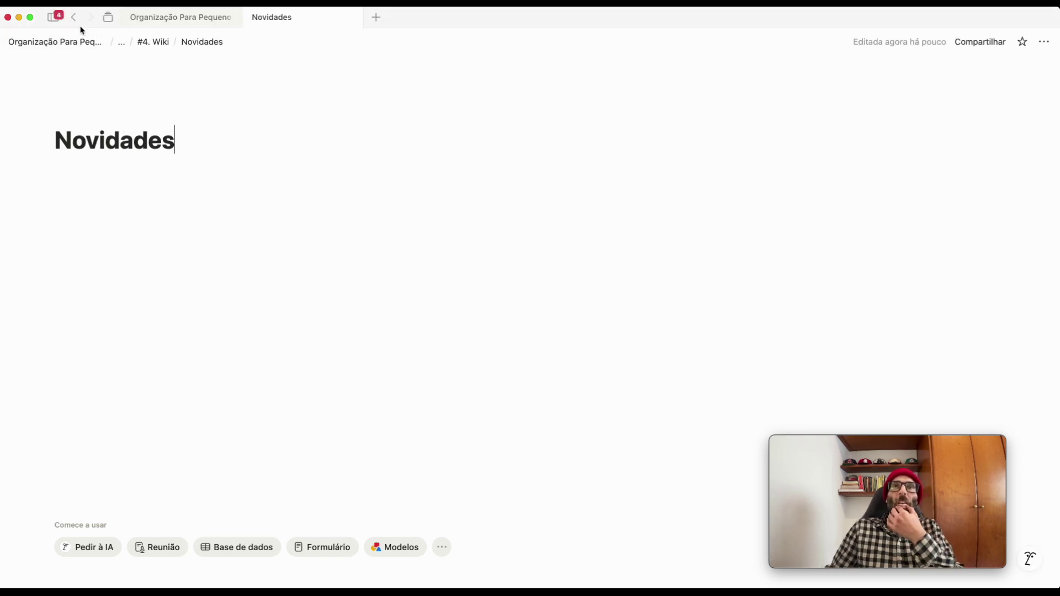
click(73, 20)
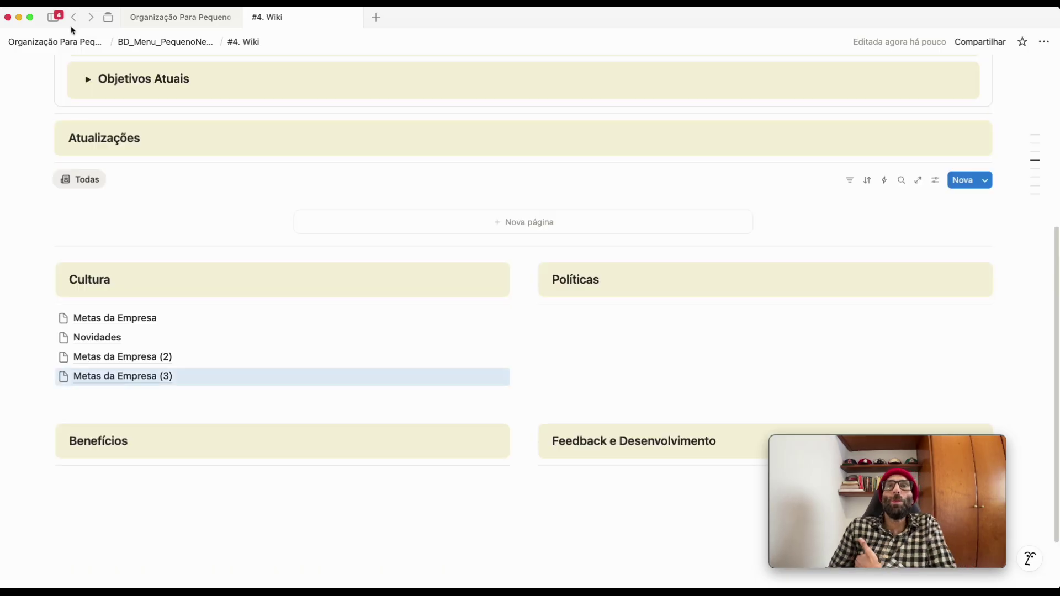
Rename the Metas da Empresa (2) subpage as "Clippings" and return to the Wiki page
click(127, 357)
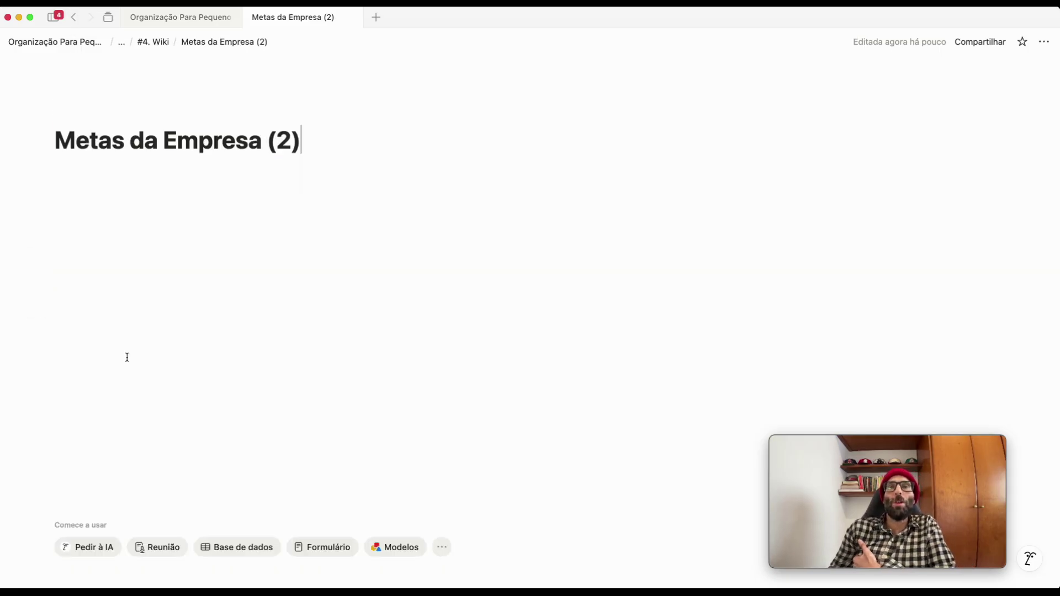
drag(309, 140, 34, 145)
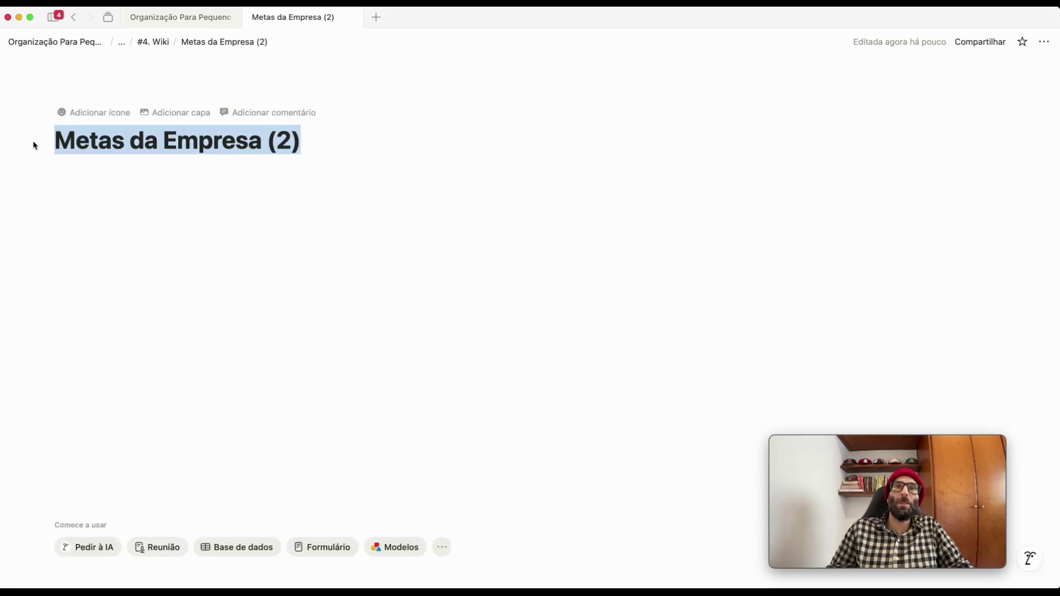
key(BackSpace)
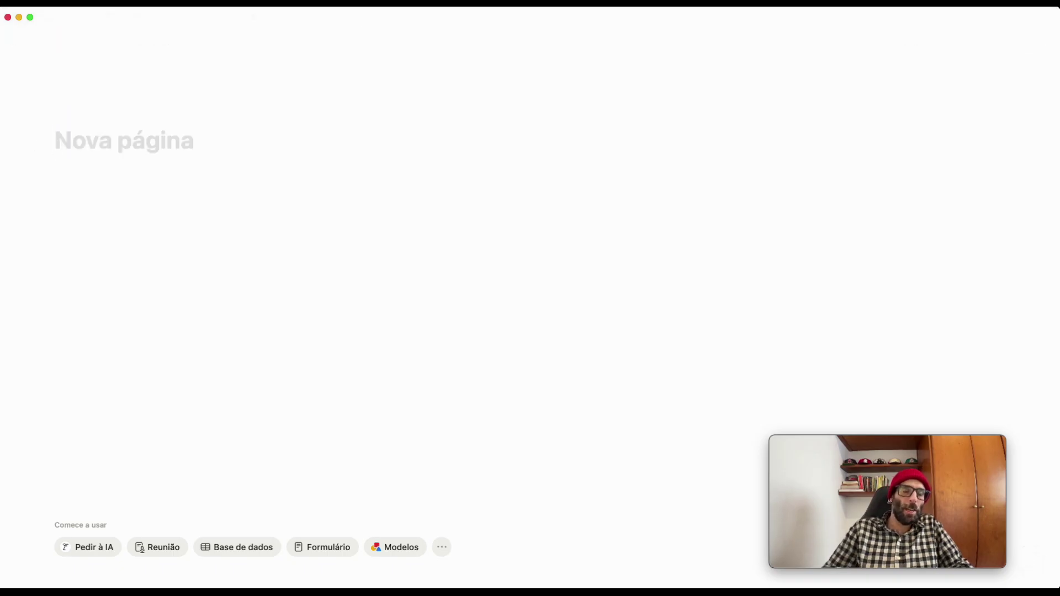
text(Clippings)
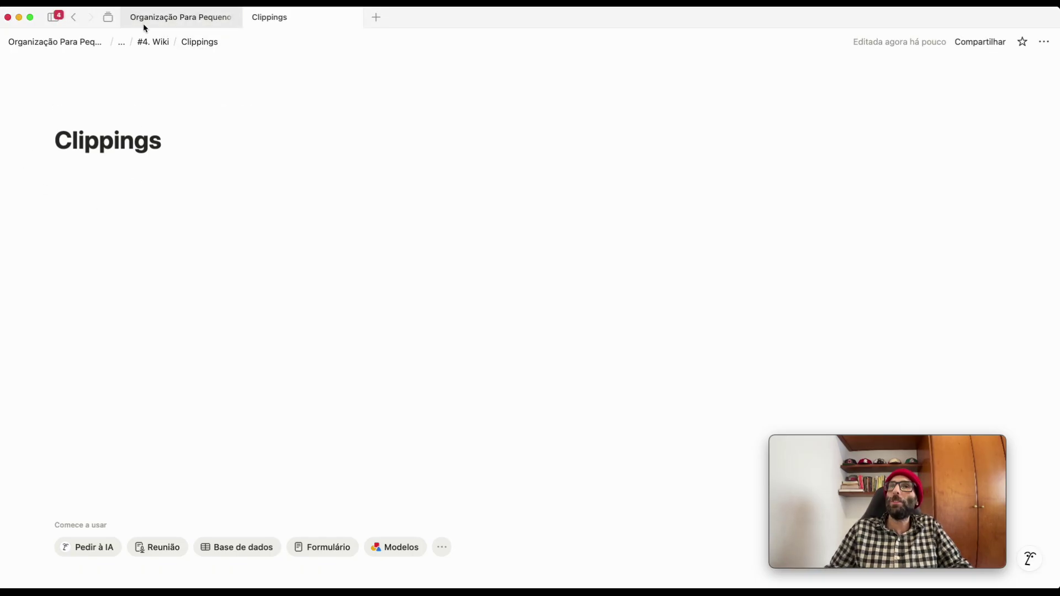
click(71, 20)
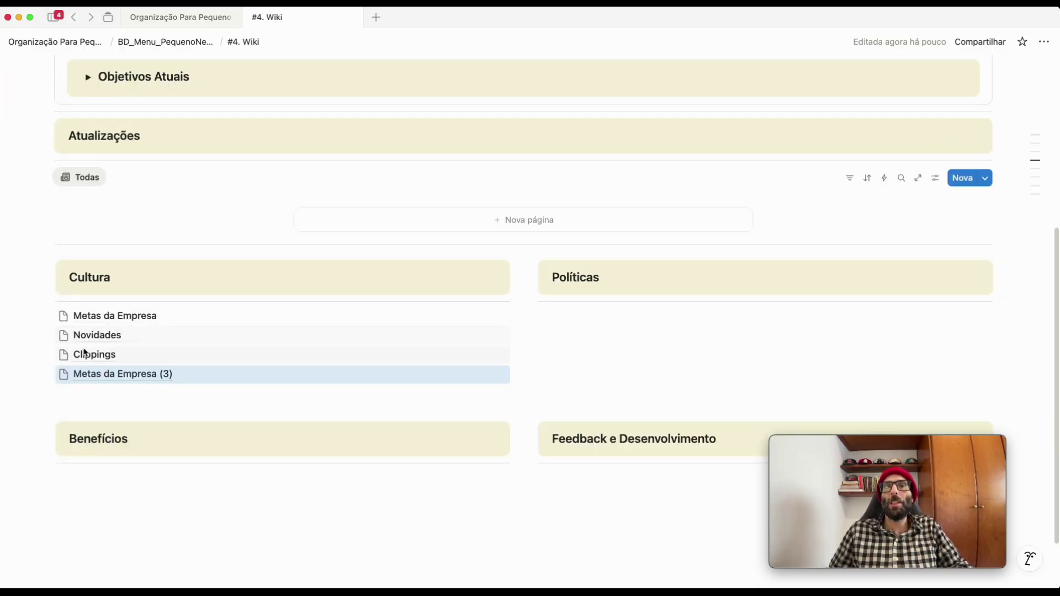
Rename the Metas da Empresa (3) subpage as "Agenda Mensal Encontros Fora da Empresa" and return to the Wiki page
click(43, 355)
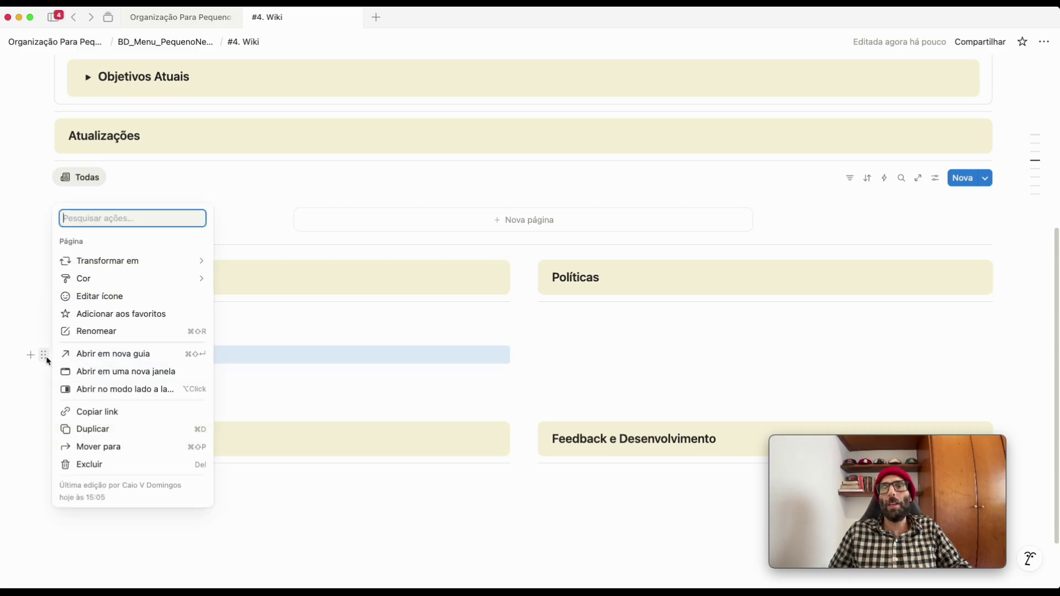
key(Escape)
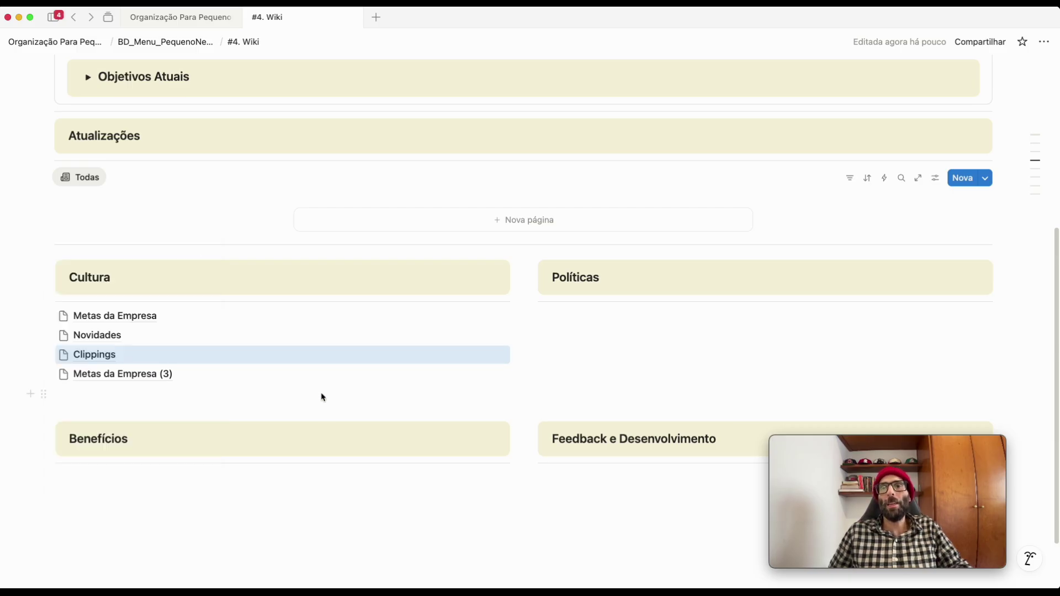
click(98, 375)
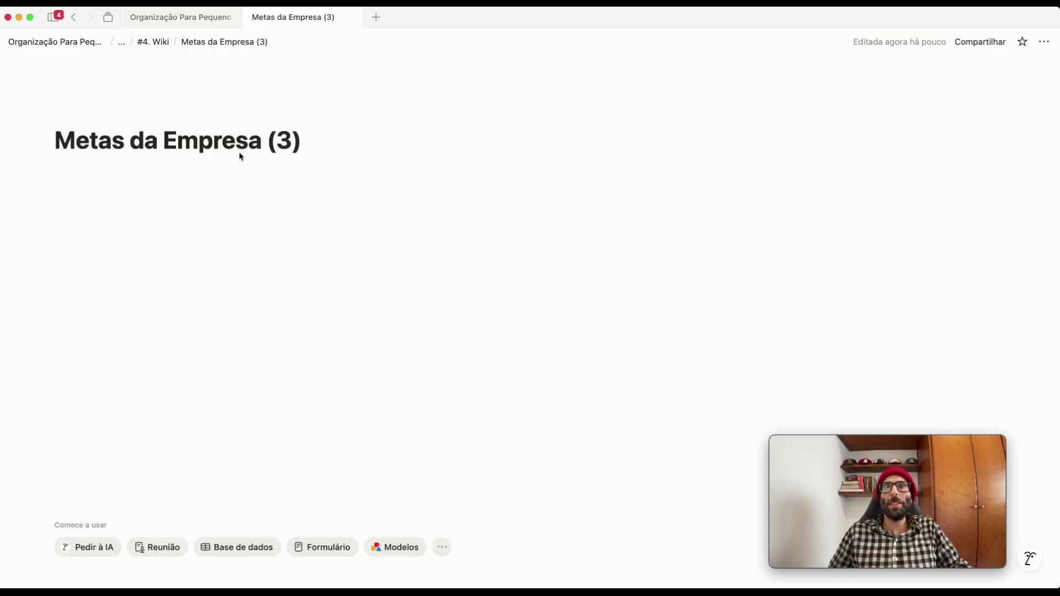
drag(310, 137, 47, 132)
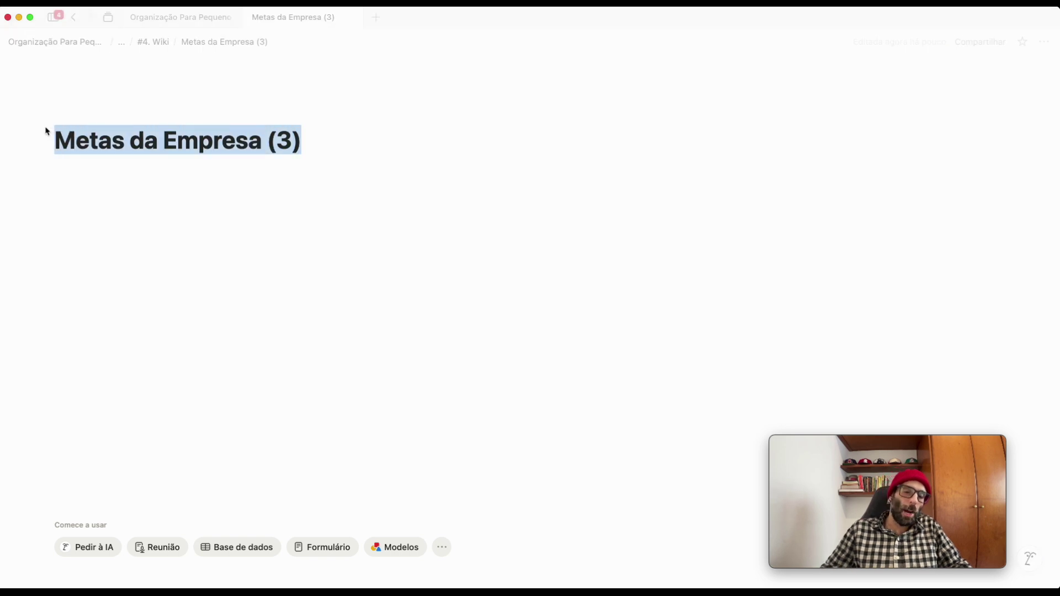
text(Agenda M)
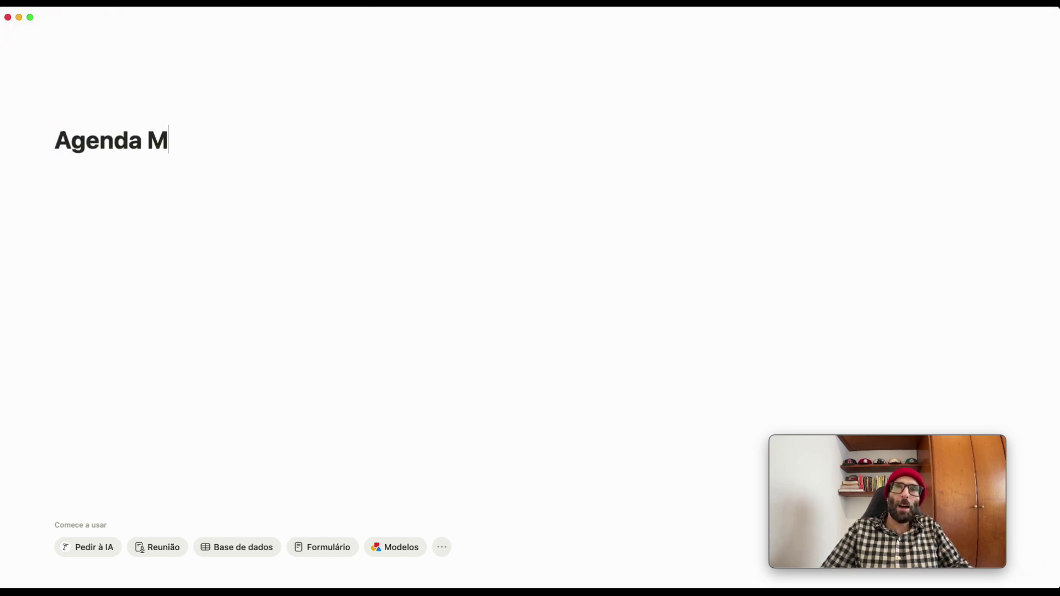
text(ensal Encontra)
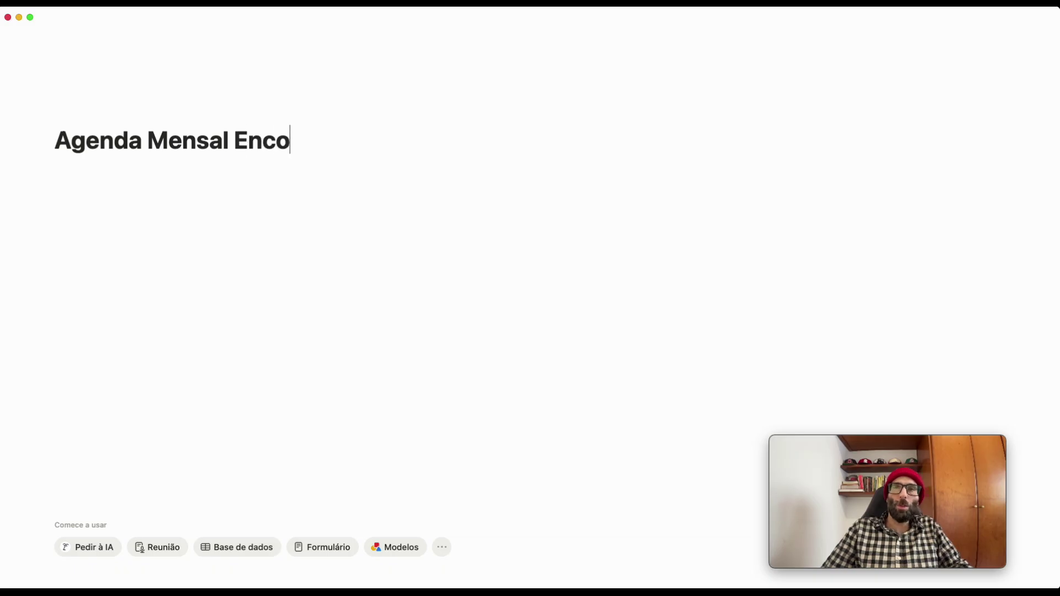
key(BackSpace)
text(s)
key(BackSpace)
text(os Fora)
key(BackSpace)
text(a da Empresa)
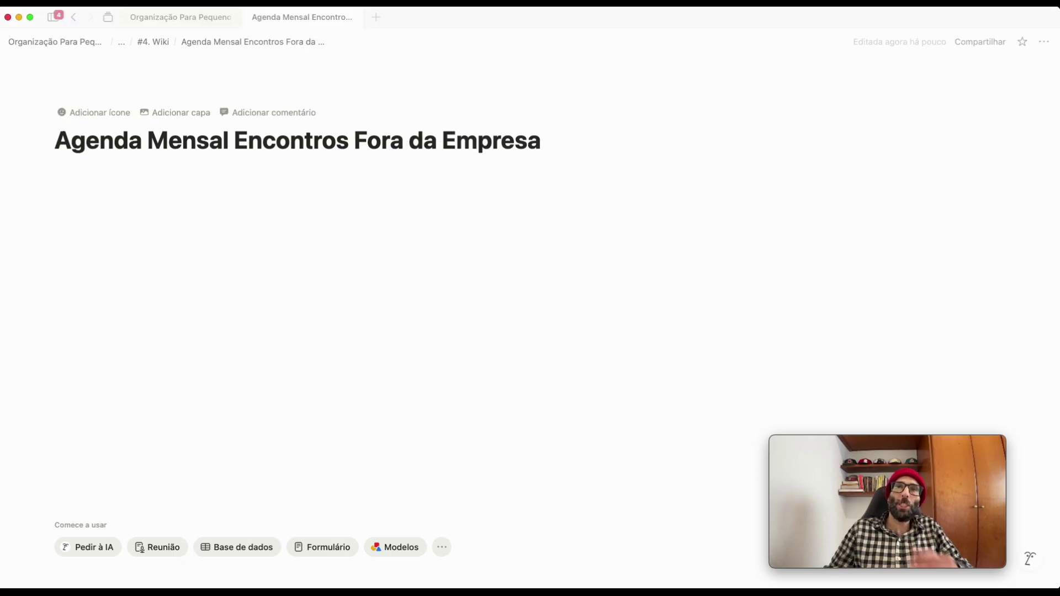
click(73, 18)
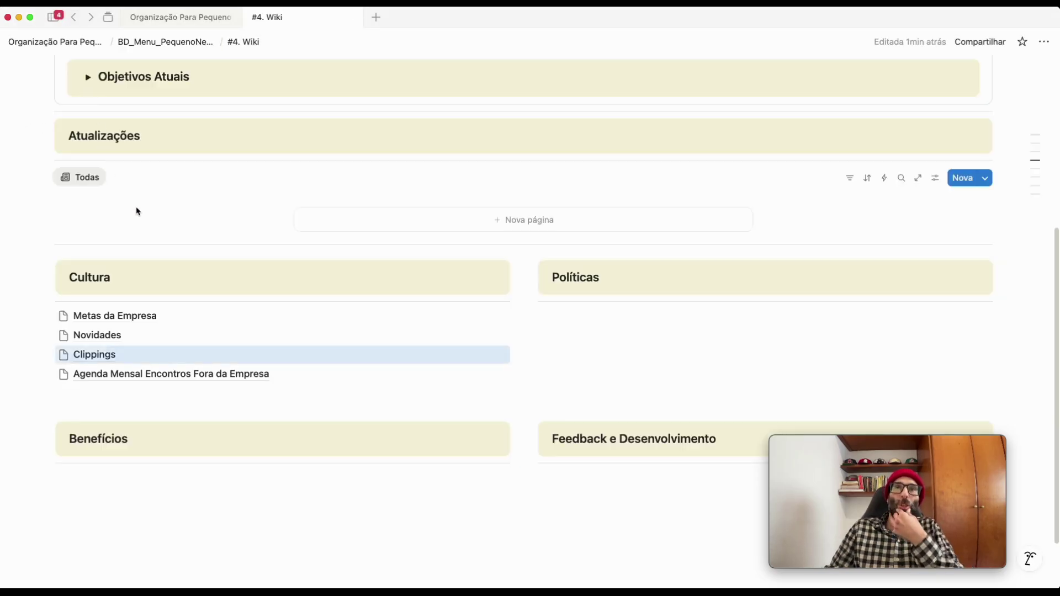
Duplicate the Agenda Mensal Encontros Fora da Empresa subpage and move the copy beneath the Políticas divider
click(634, 316)
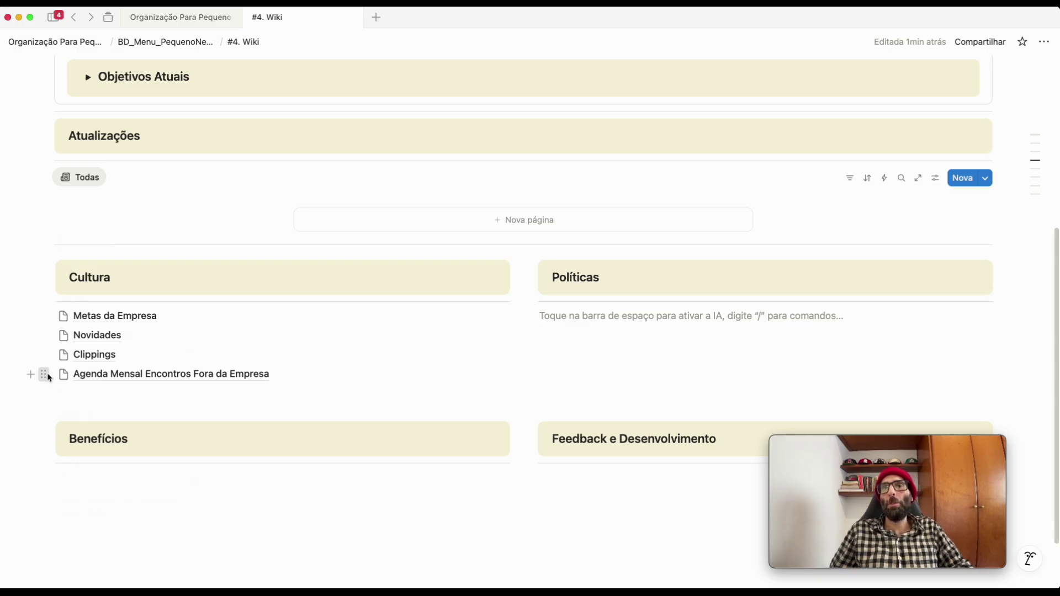
click(48, 376)
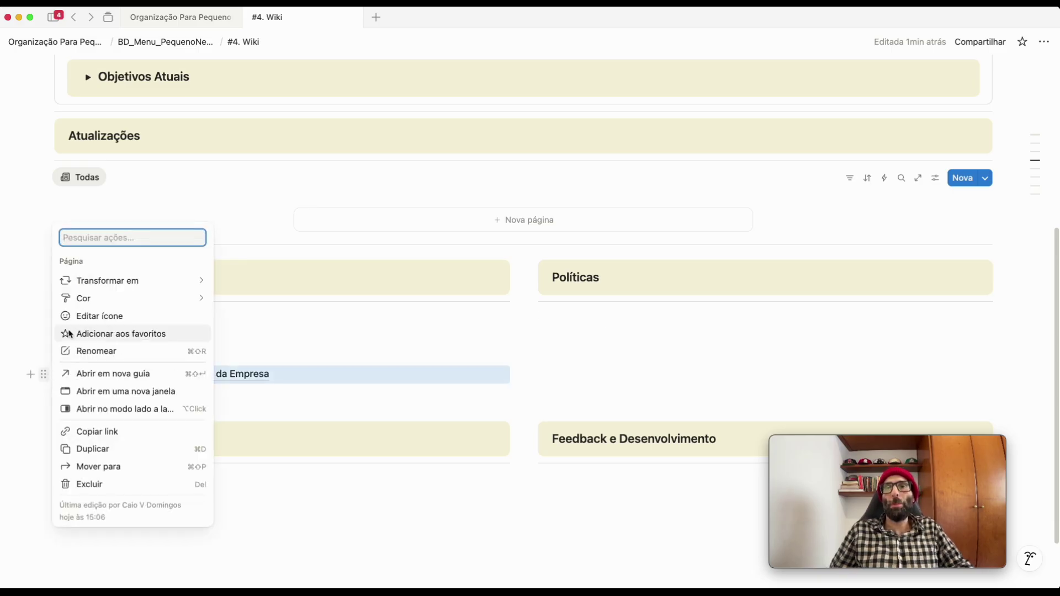
click(90, 449)
drag(42, 393, 577, 316)
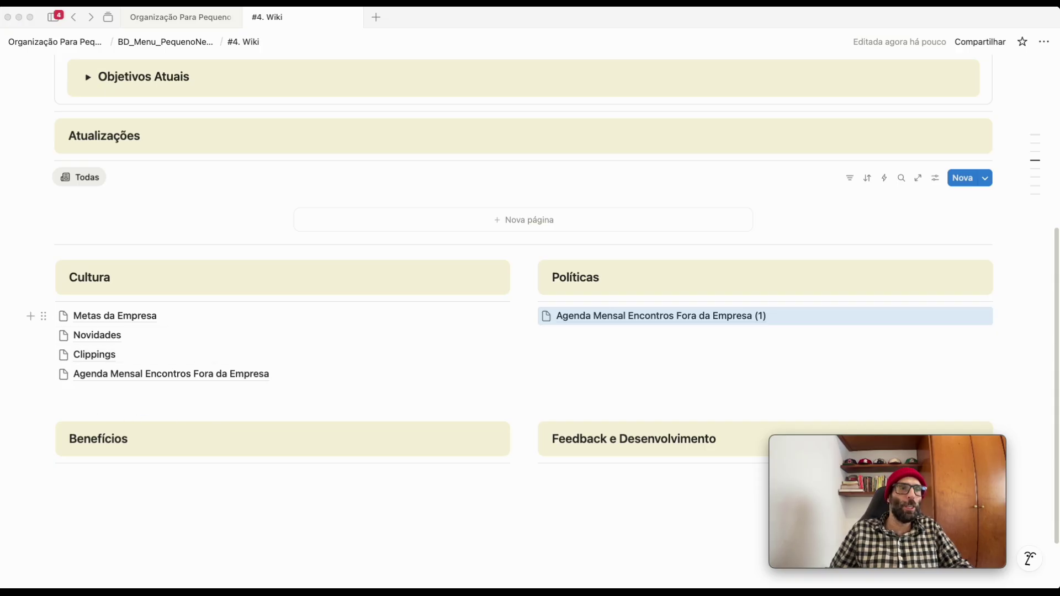
Rename the copied subpage under Políticas as "Pedidos de Folga" and return to the Wiki page
click(614, 324)
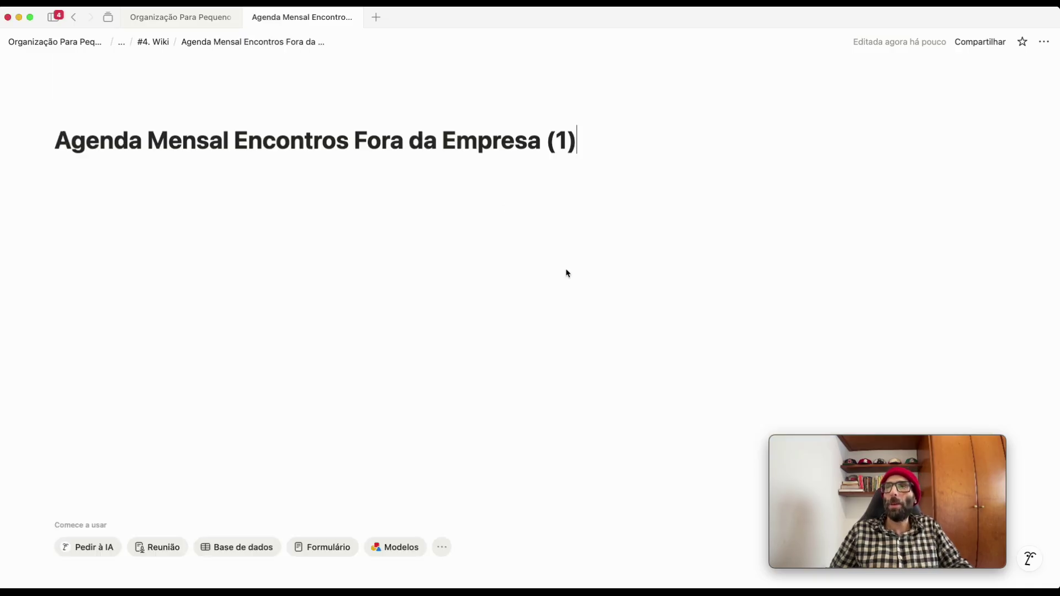
triple_click(407, 144)
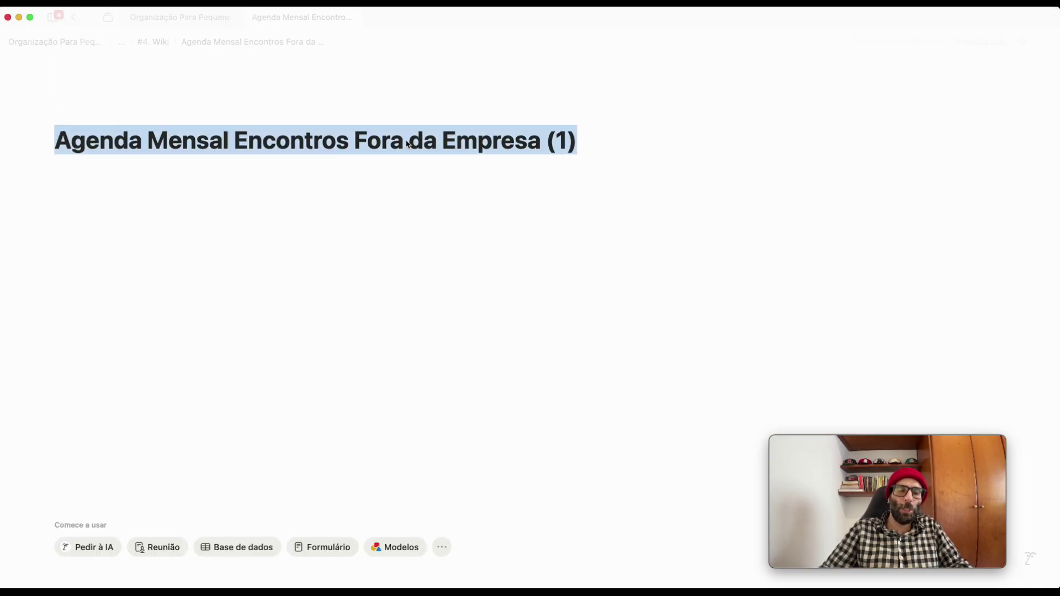
text(Pedidos )
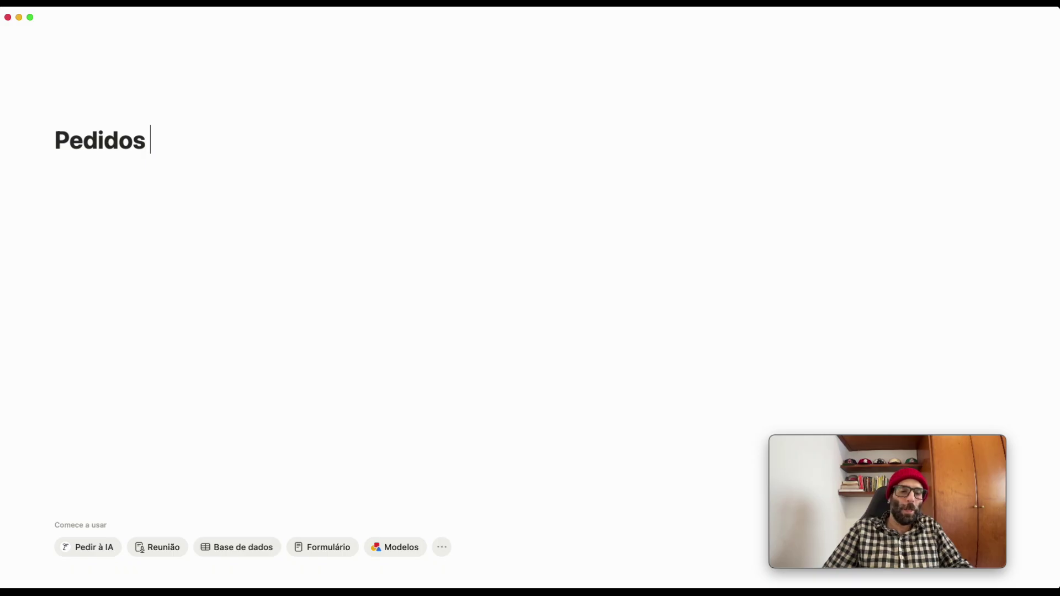
text(de Folga)
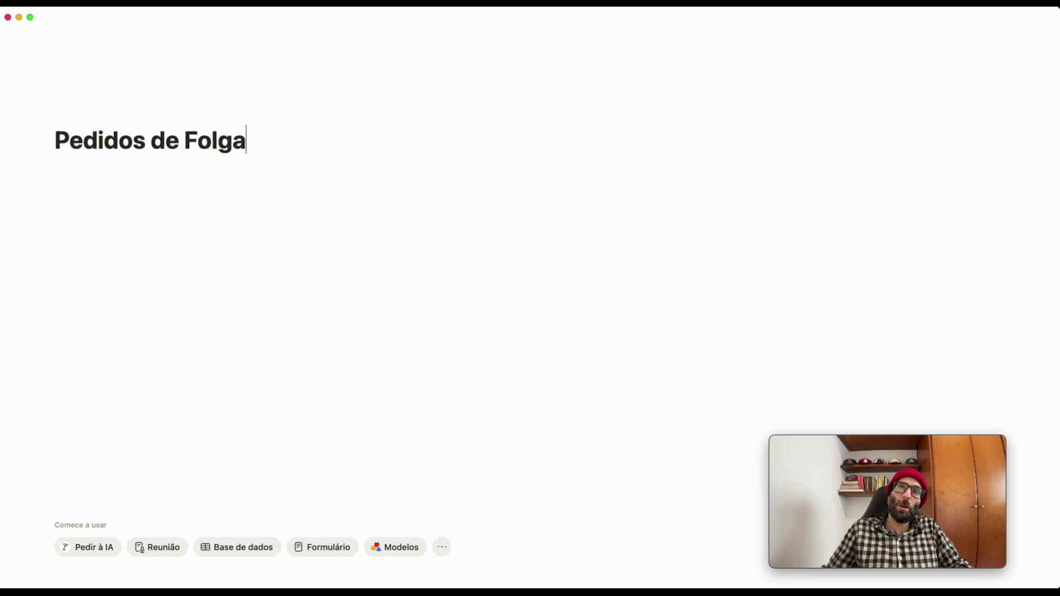
click(75, 21)
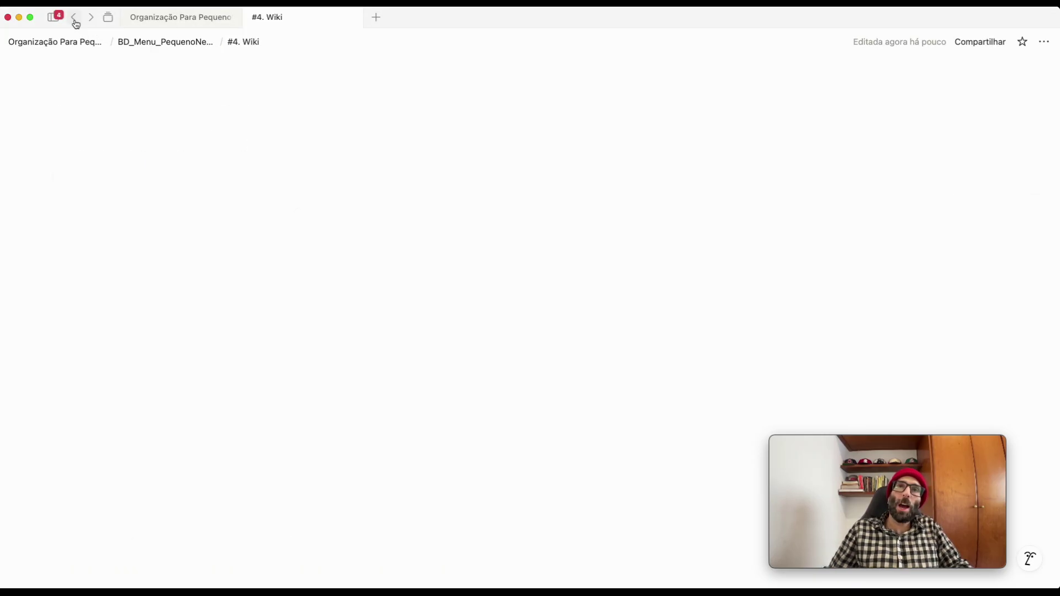
Create two duplicates of the Pedidos de Folga subpage beneath Políticas
click(525, 319)
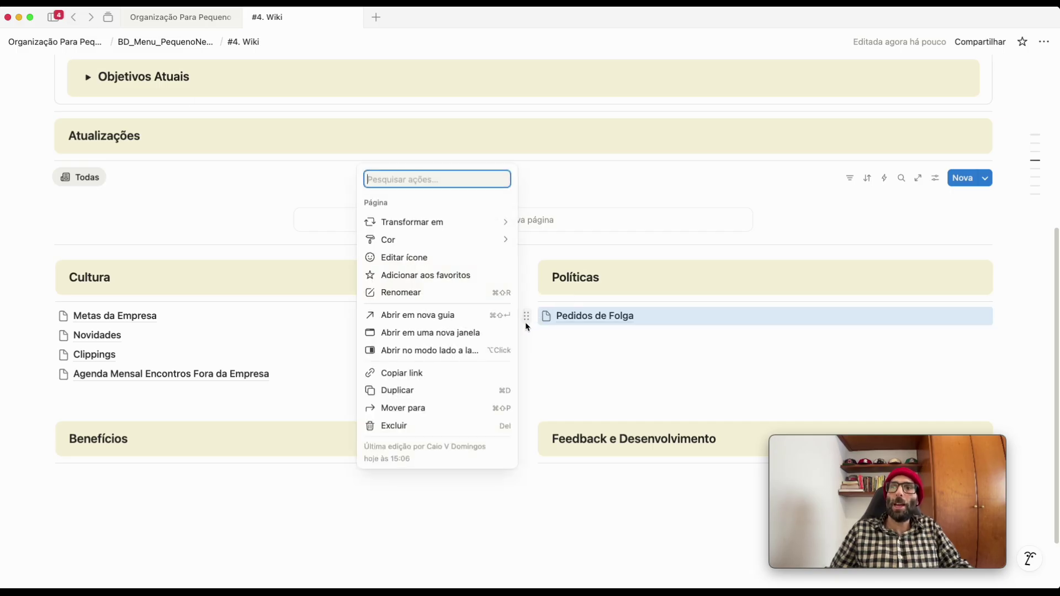
click(388, 389)
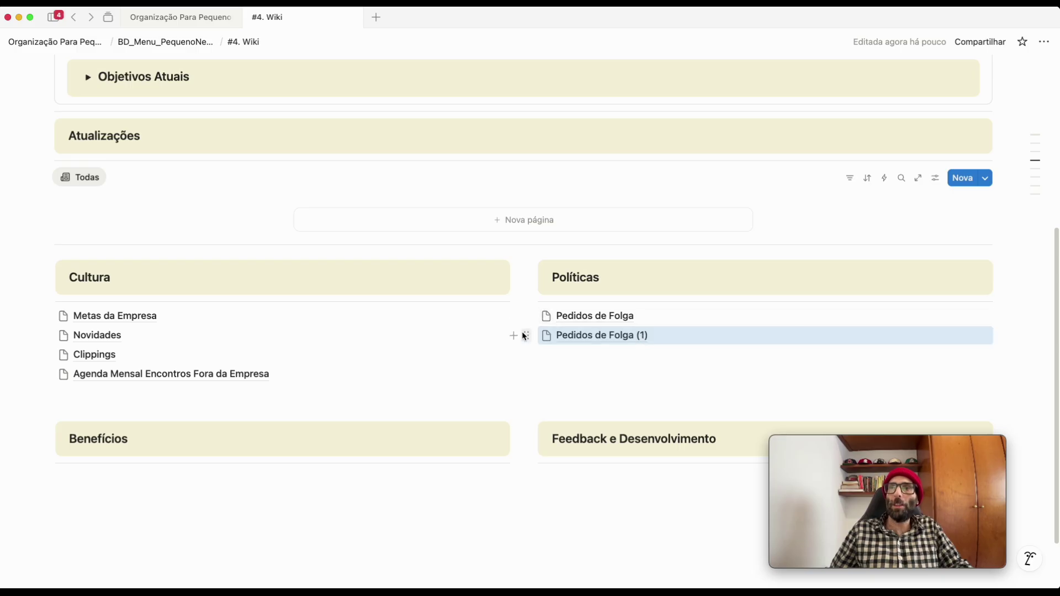
click(525, 335)
click(387, 409)
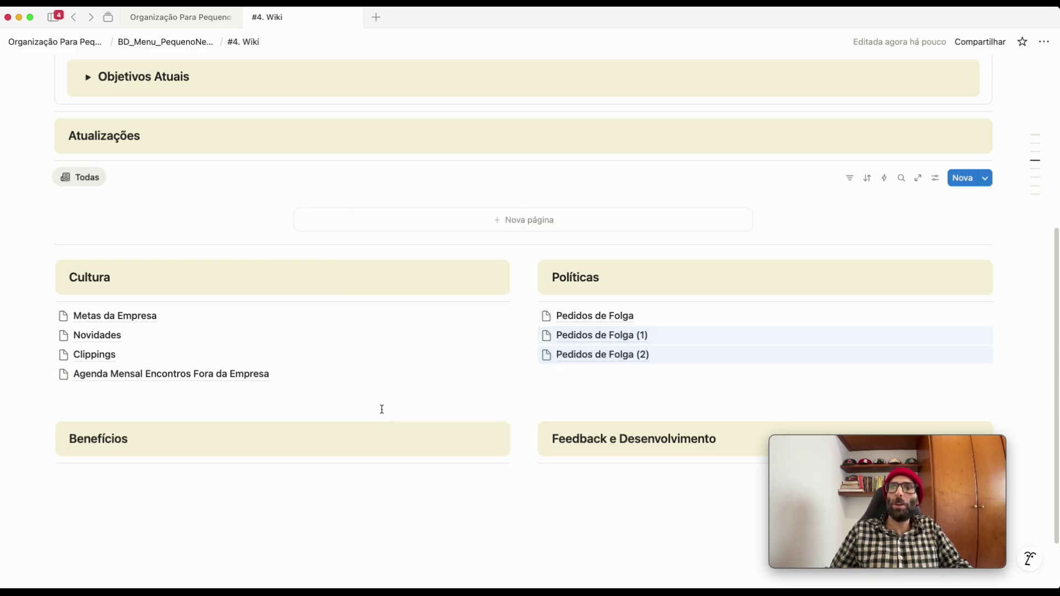
Duplicate Pedidos de Folga (2) beneath Políticas, and rename the Pedidos de Folga (1) subpage as "Regras do Escritório", returning to the Wiki page
click(528, 355)
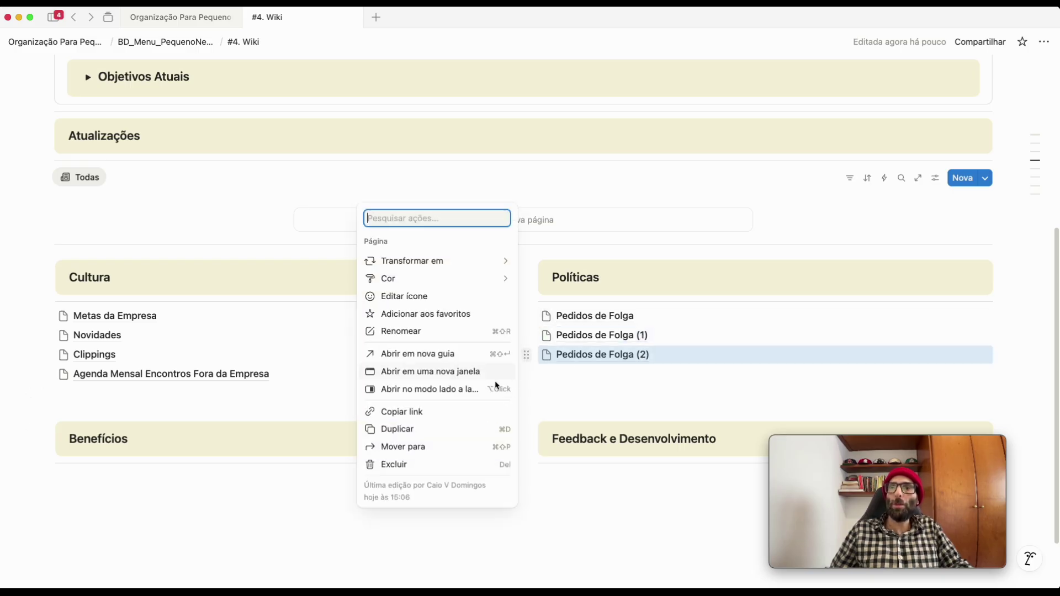
click(401, 428)
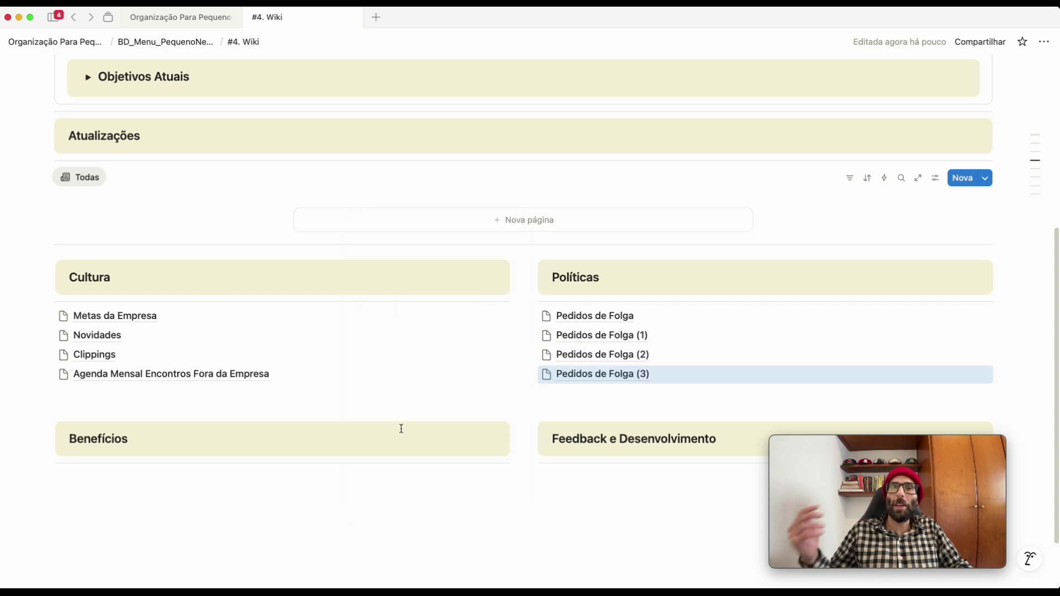
click(639, 336)
drag(285, 137, 57, 137)
key(BackSpace)
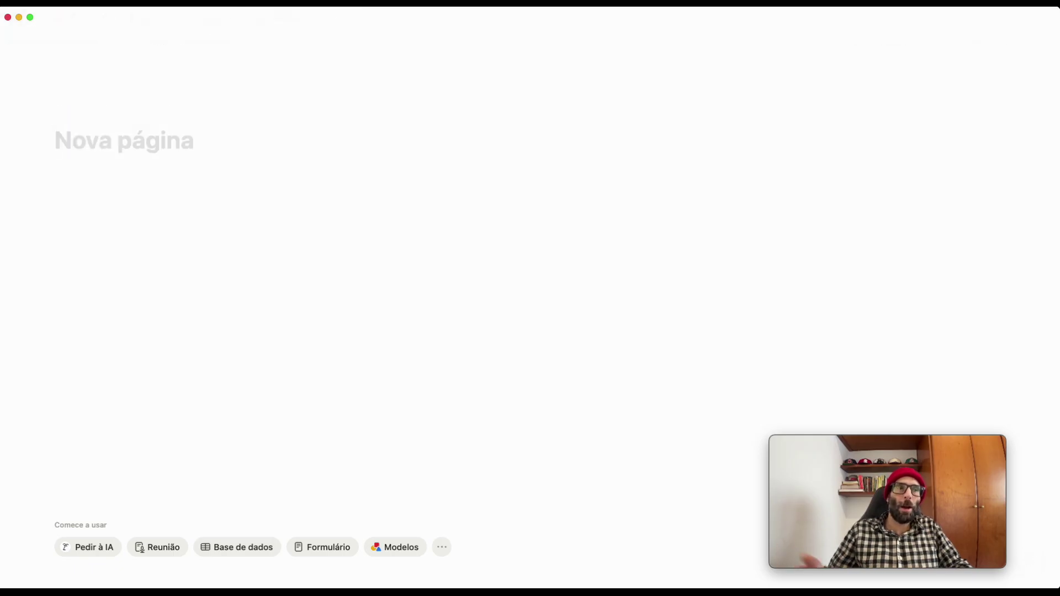
text(Regras )
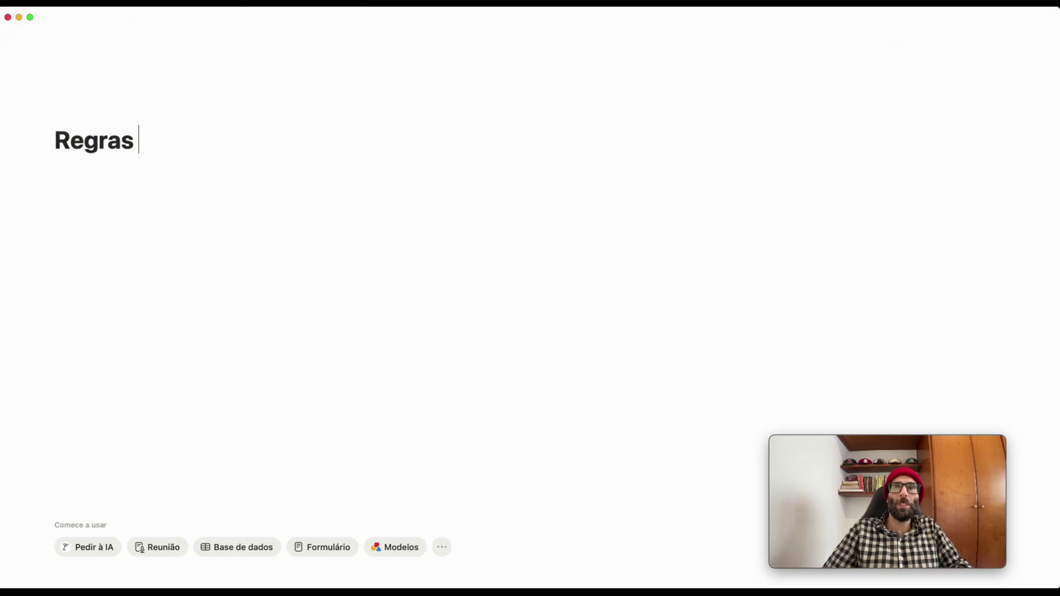
text(do Escrit)
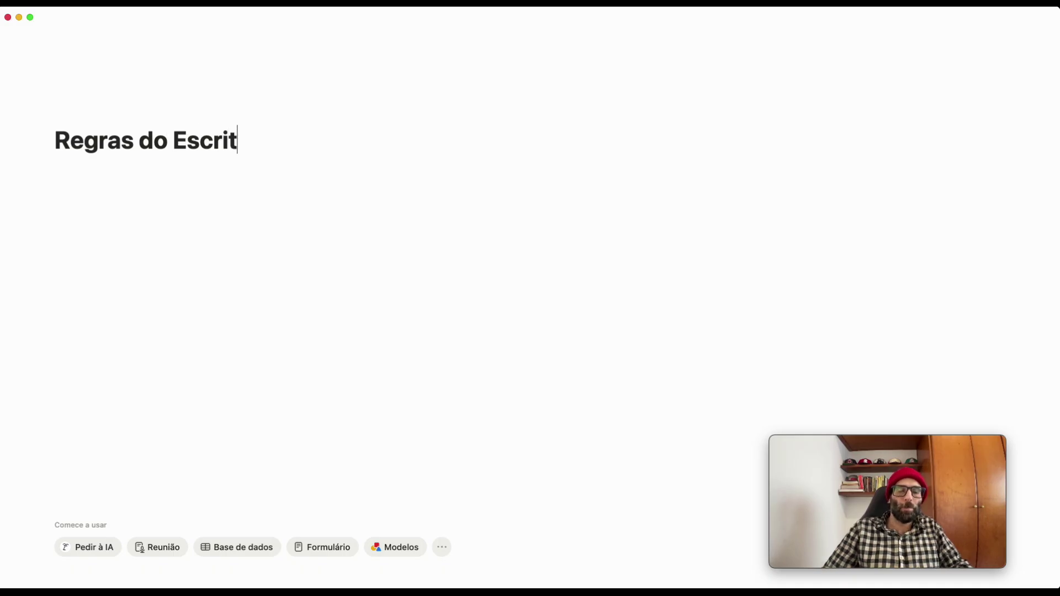
text(ório)
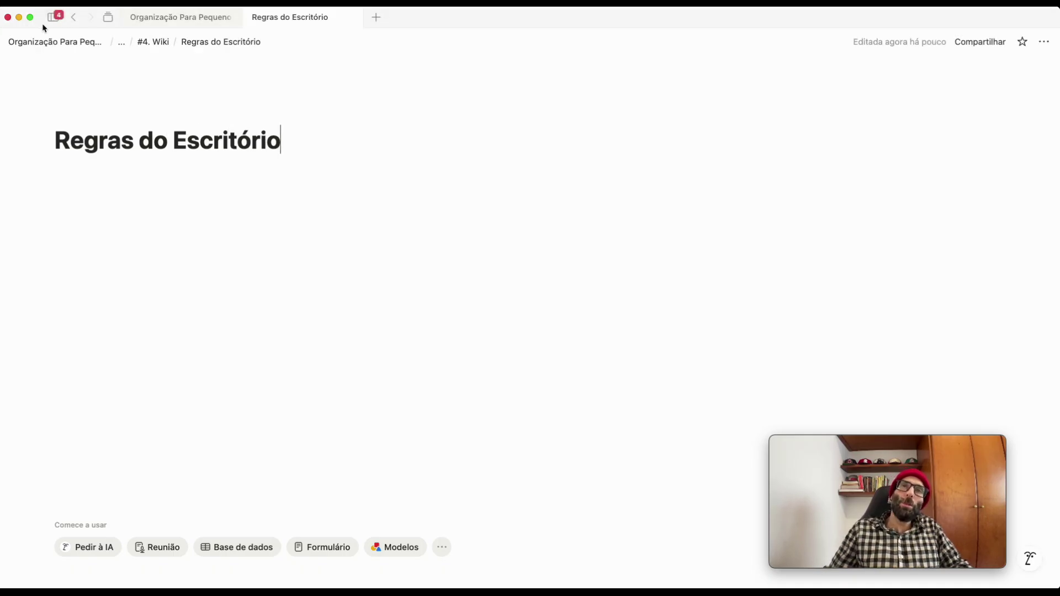
click(74, 17)
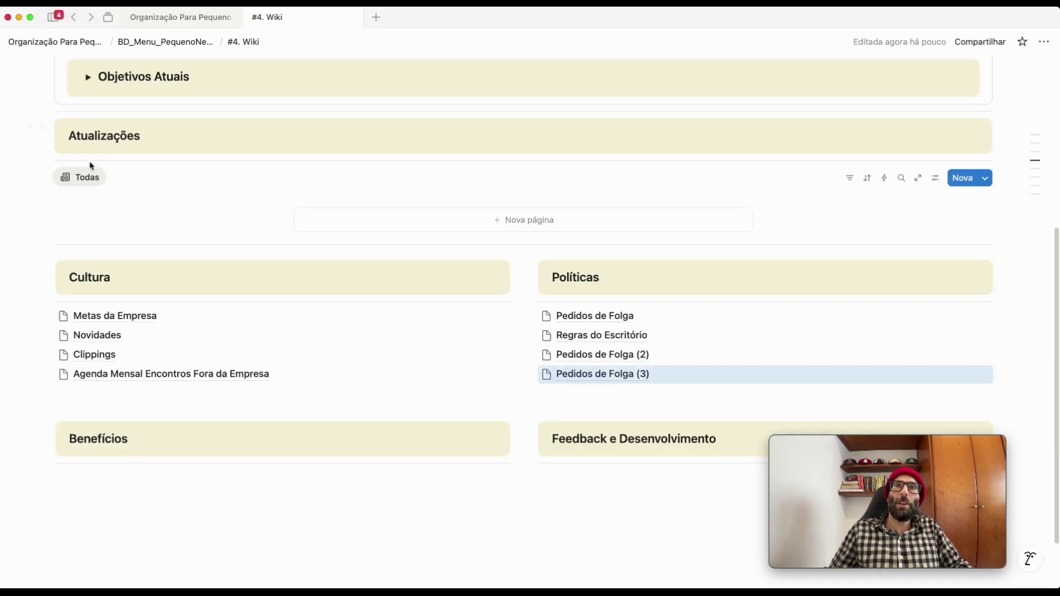
Rename the Pedidos de Folga (2) subpage as "Política de Reembolso" and return to the Wiki page
click(610, 356)
triple_click(196, 145)
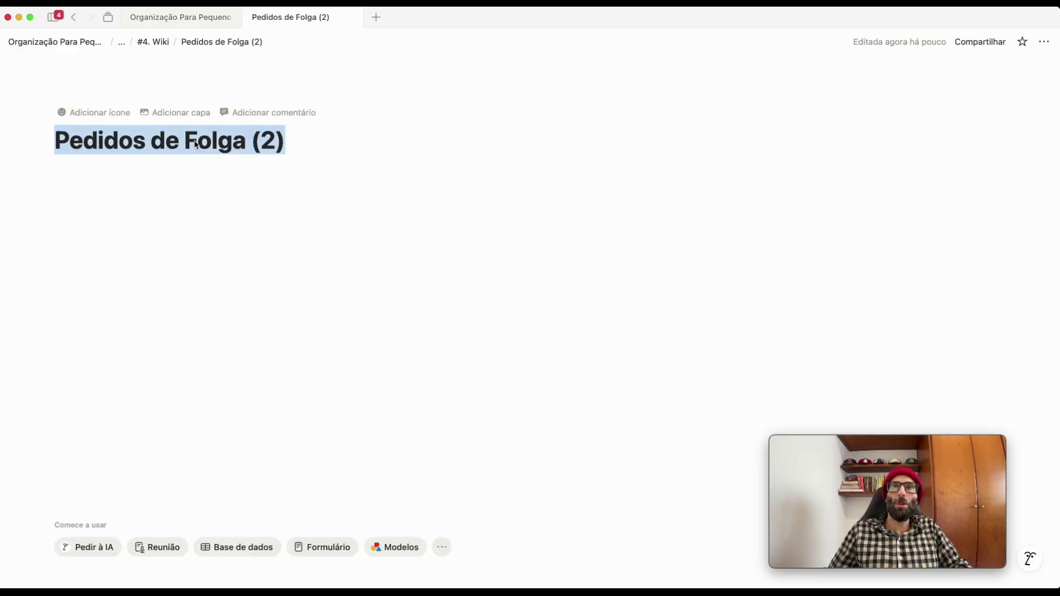
key(BackSpace)
text(P)
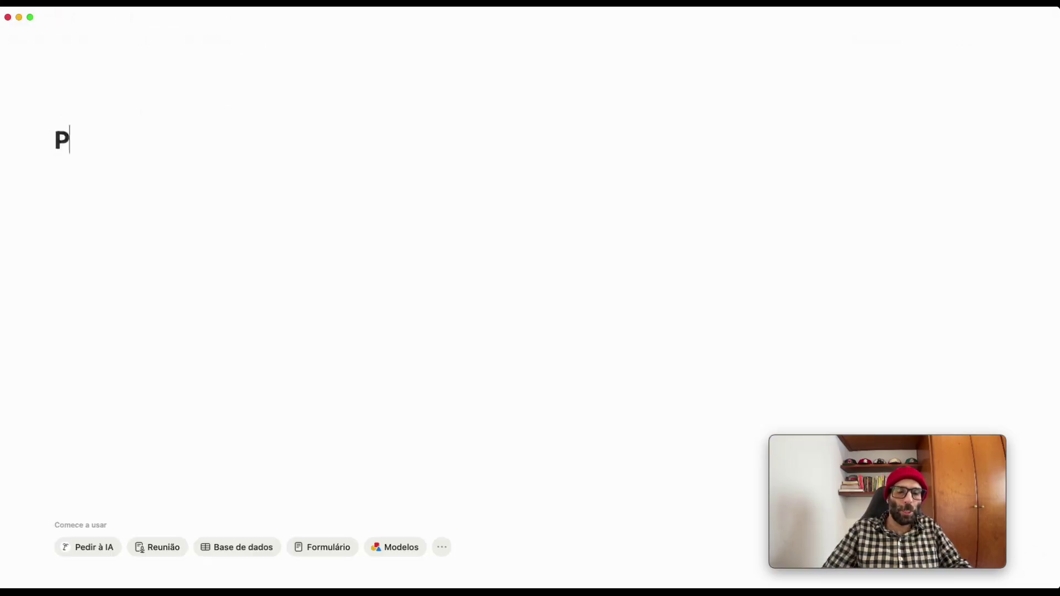
text(olítica de Reembolso)
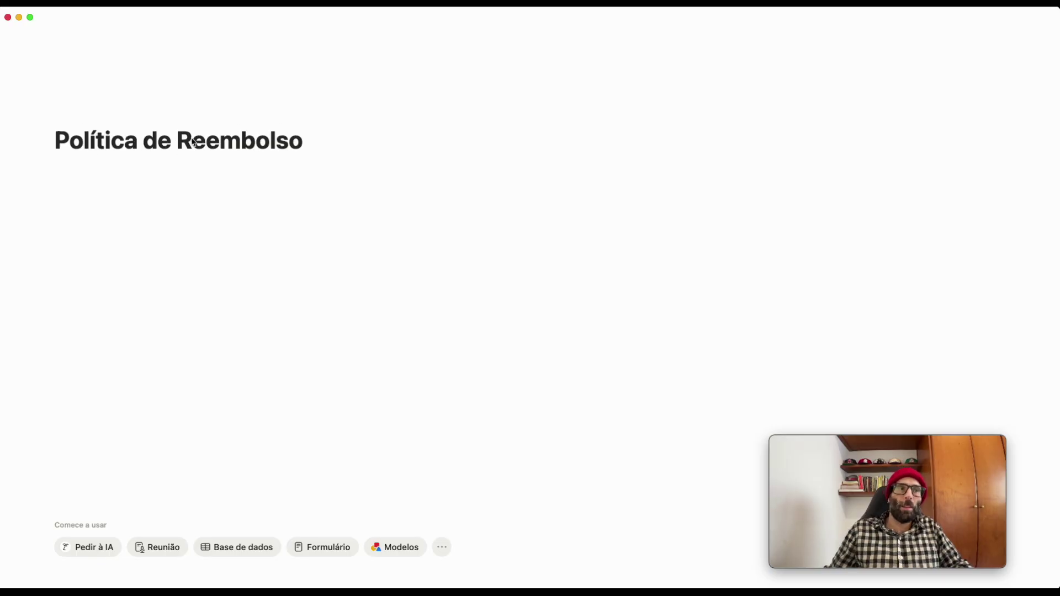
click(74, 18)
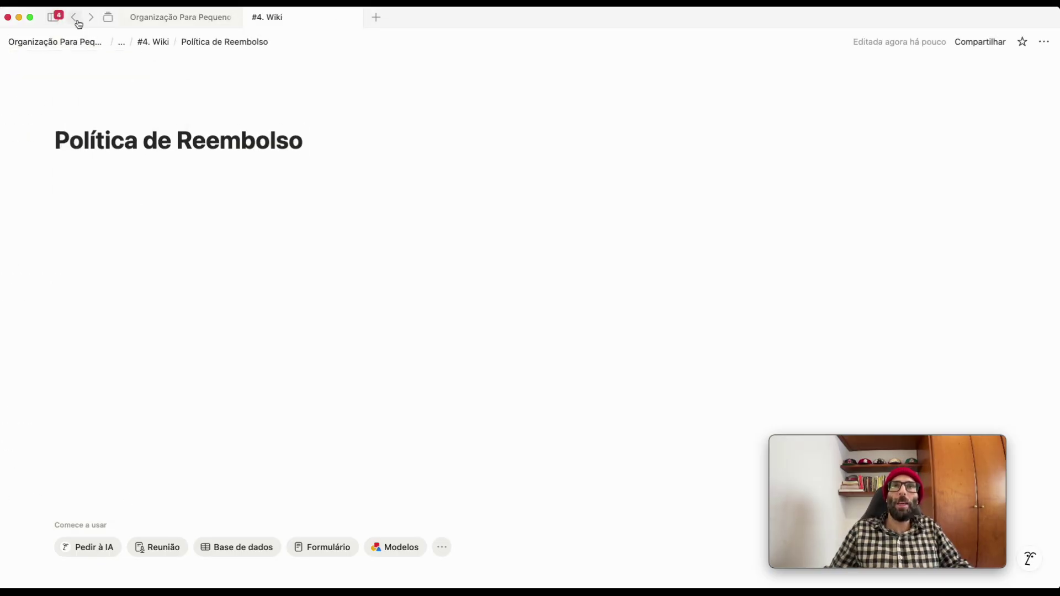
Rename the Pedidos de Folga (3) subpage as "Política de Trabalho Remoto" and return to the Wiki page
click(634, 373)
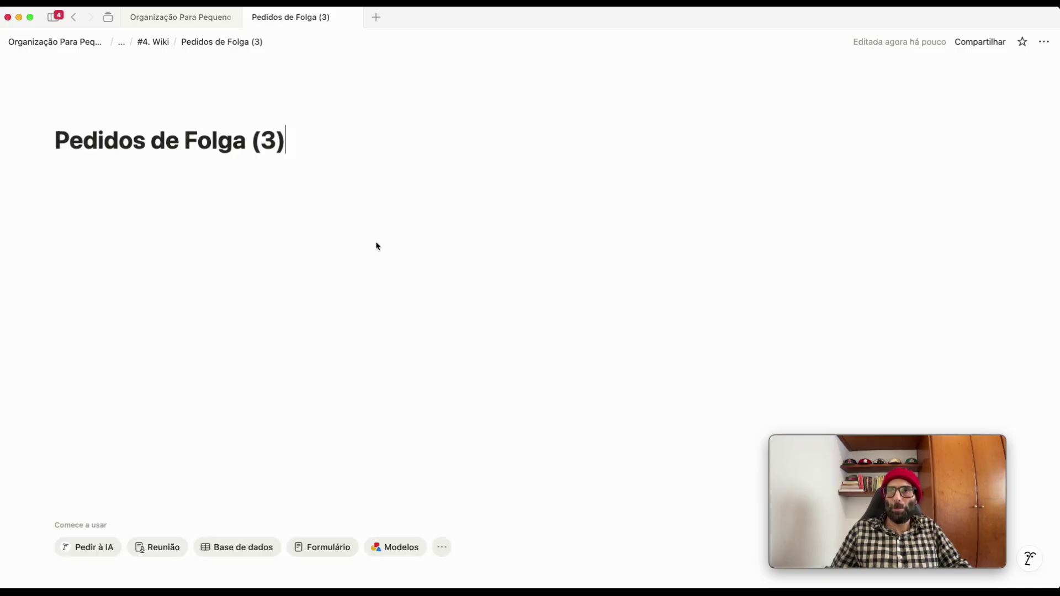
triple_click(217, 141)
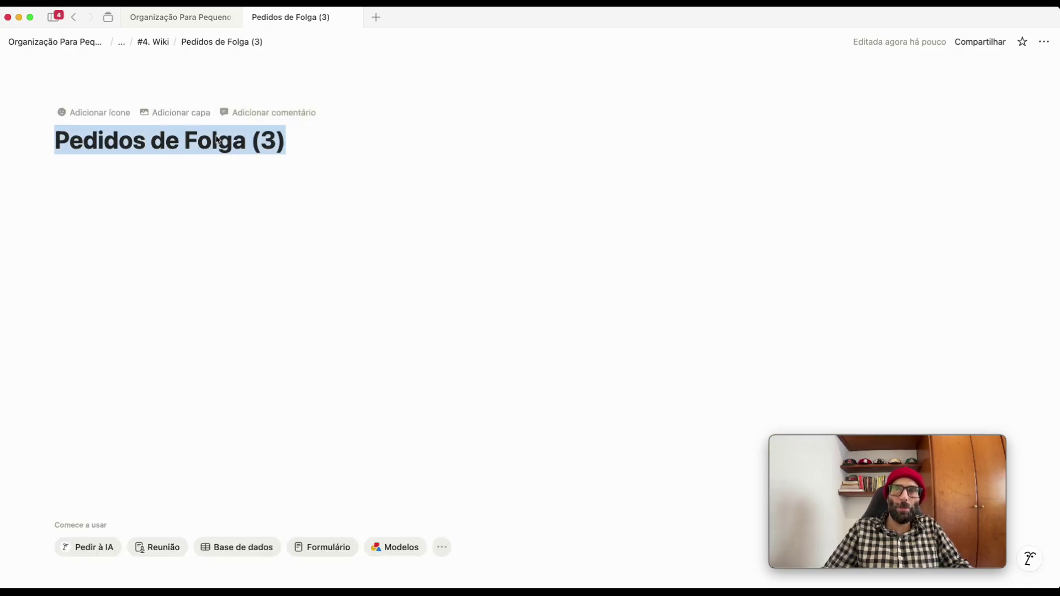
key(BackSpace)
text(O)
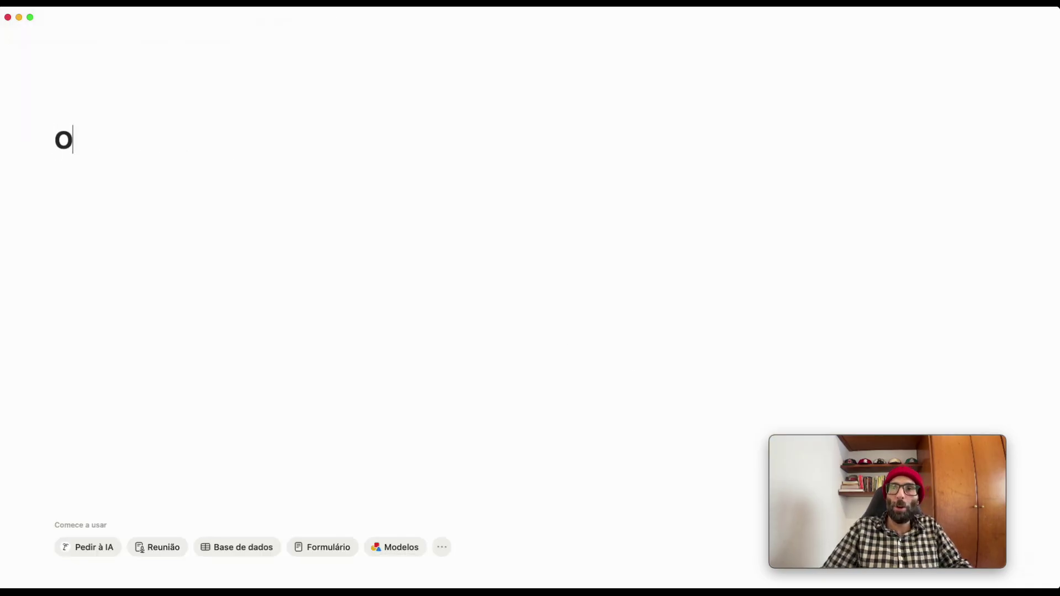
text(ik)
key(BackSpace)
key(BackSpace)
key(BackSpace)
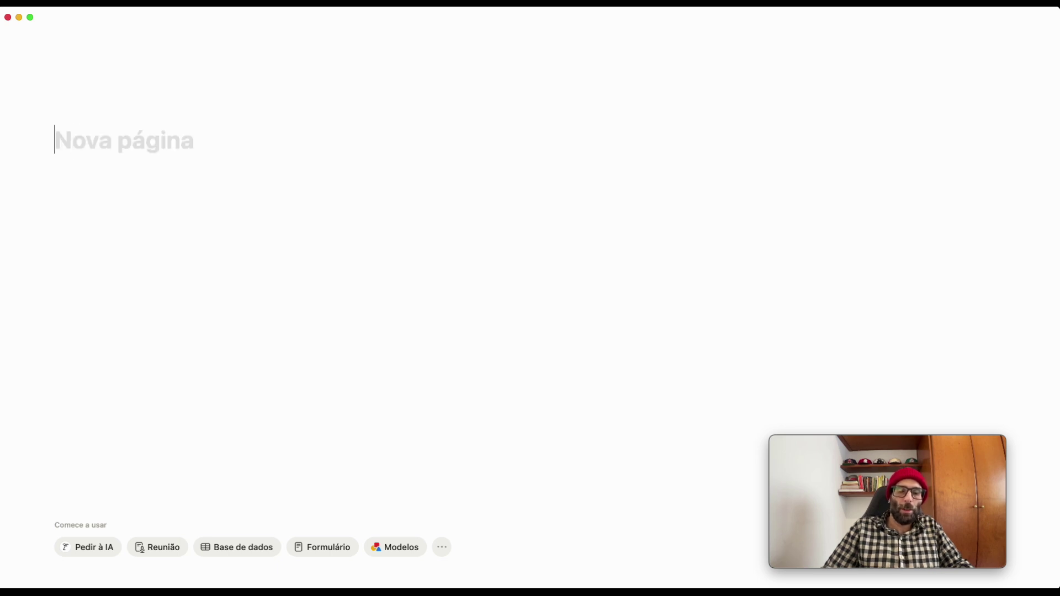
text(Política de Tr)
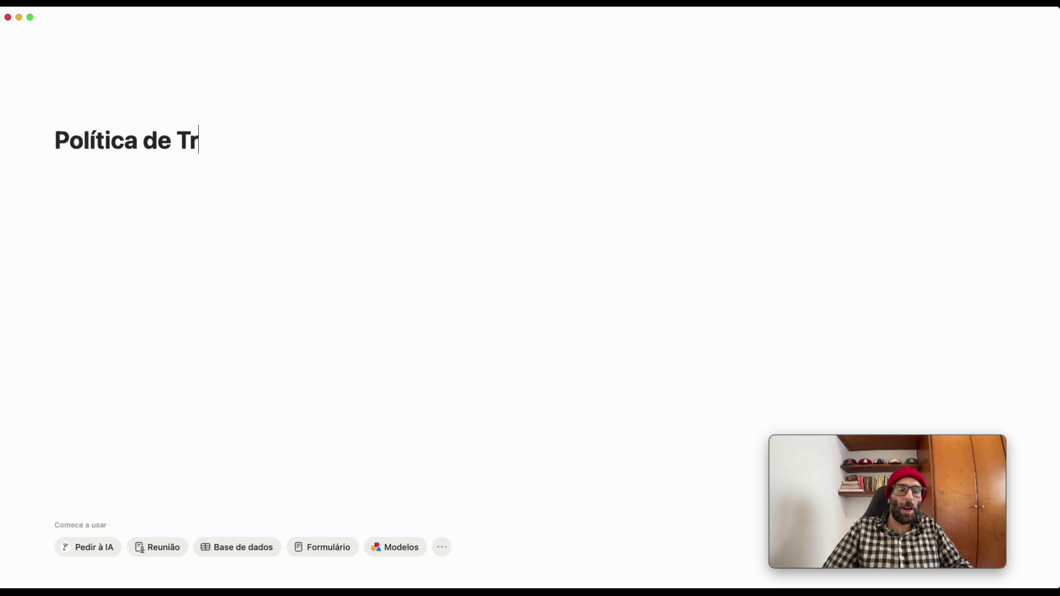
text(baal)
key(BackSpace)
key(BackSpace)
key(BackSpace)
text(abalho Remoto)
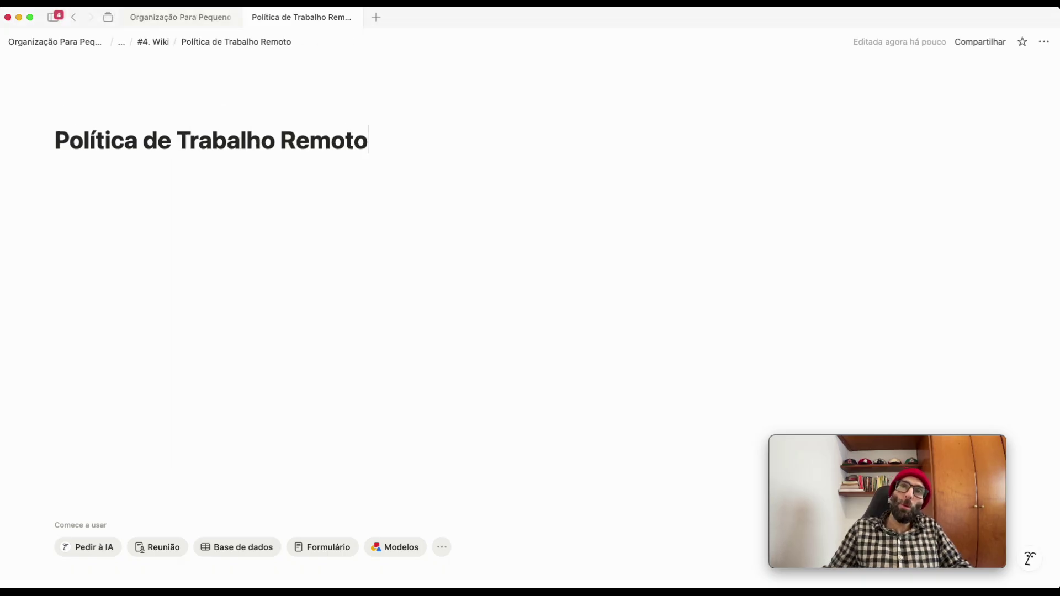
click(73, 17)
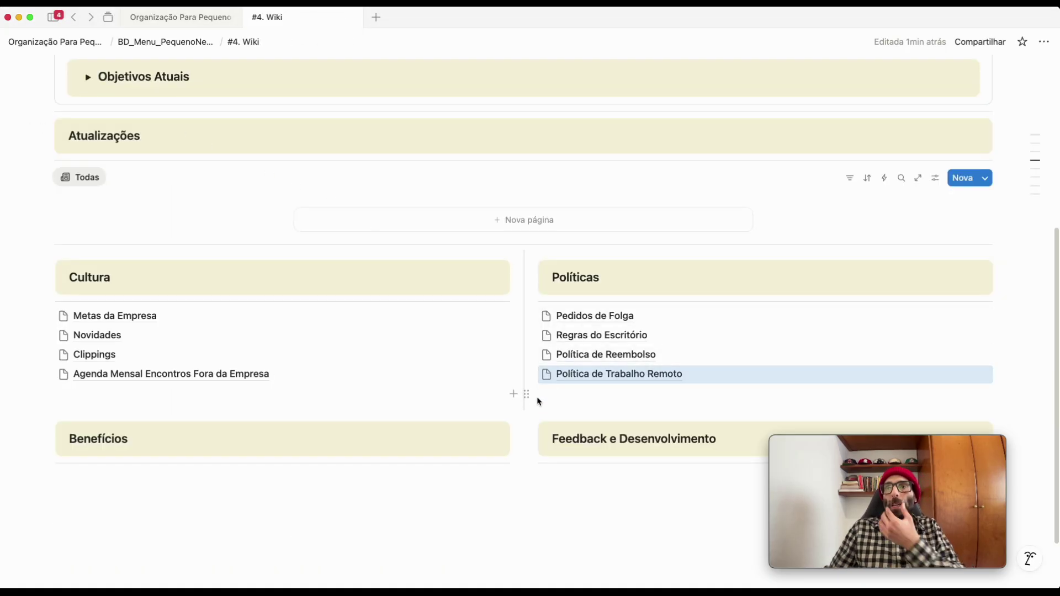
Create two duplicates of the Política de Trabalho Remoto subpage beneath Políticas
click(526, 374)
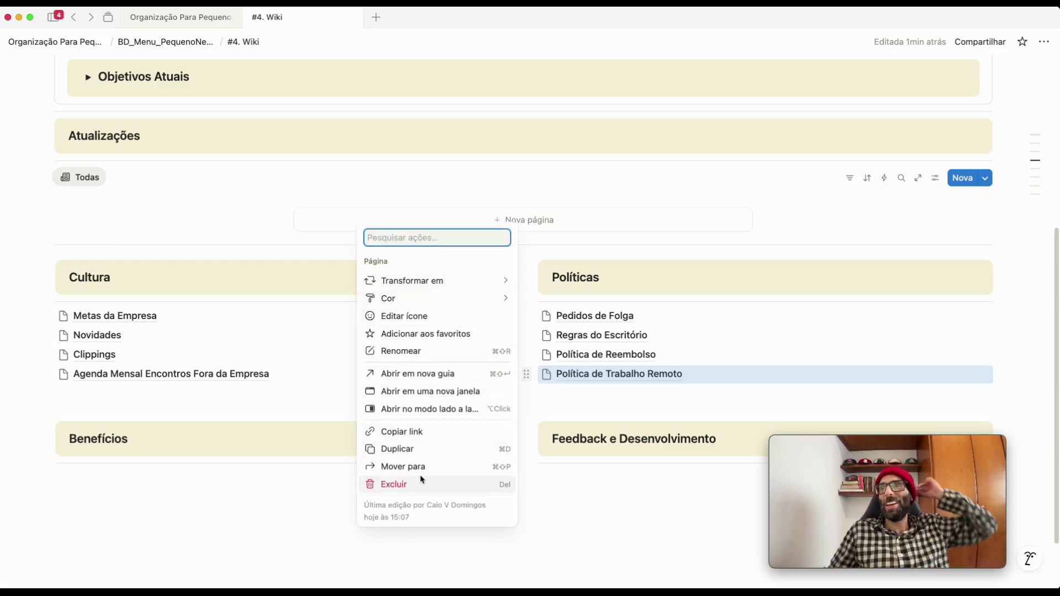
click(412, 456)
click(527, 394)
click(389, 468)
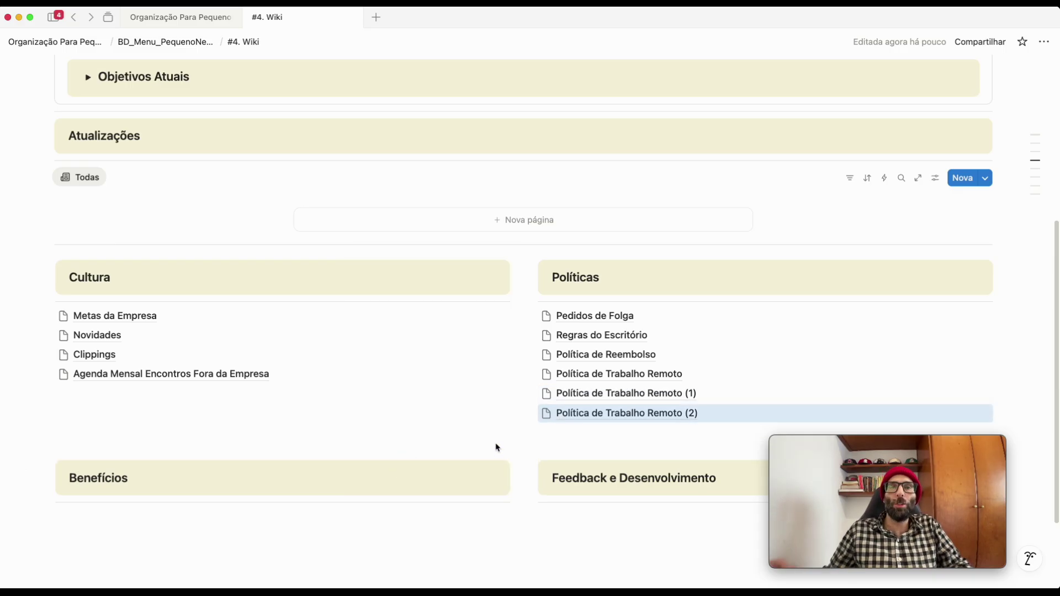
Rename the Política de Trabalho Remoto (1) subpage as "Confidencialidade e Proteção de Dados" and return to the Wiki page
click(635, 394)
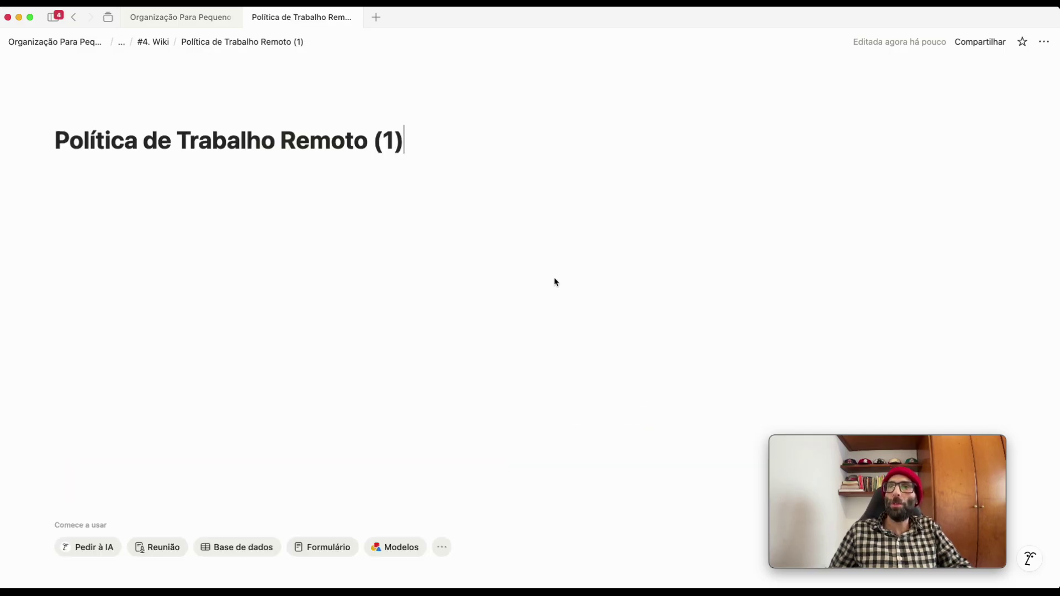
triple_click(273, 150)
text(Co)
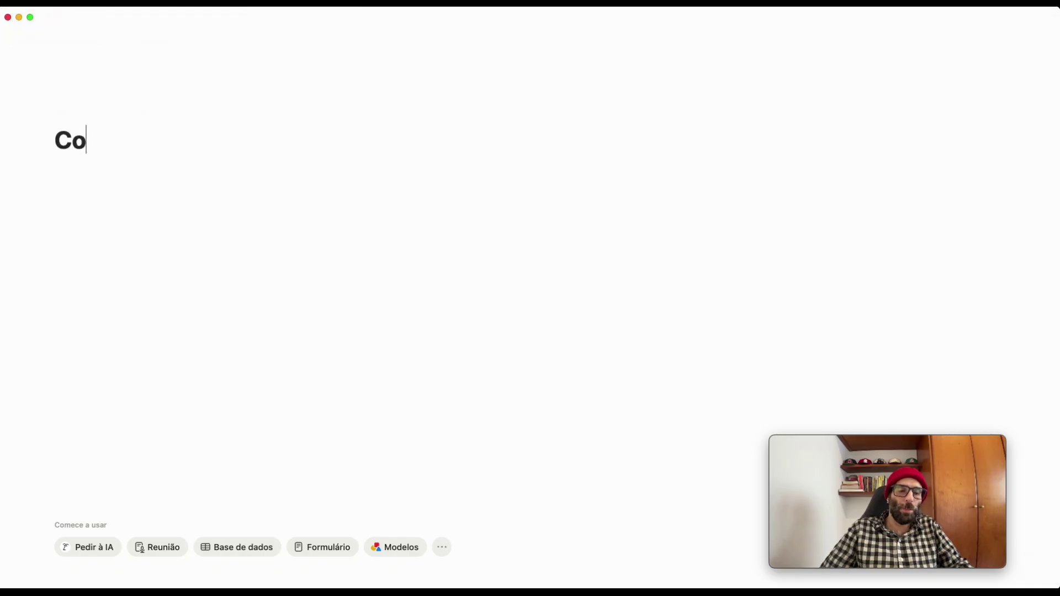
text(nfidencial)
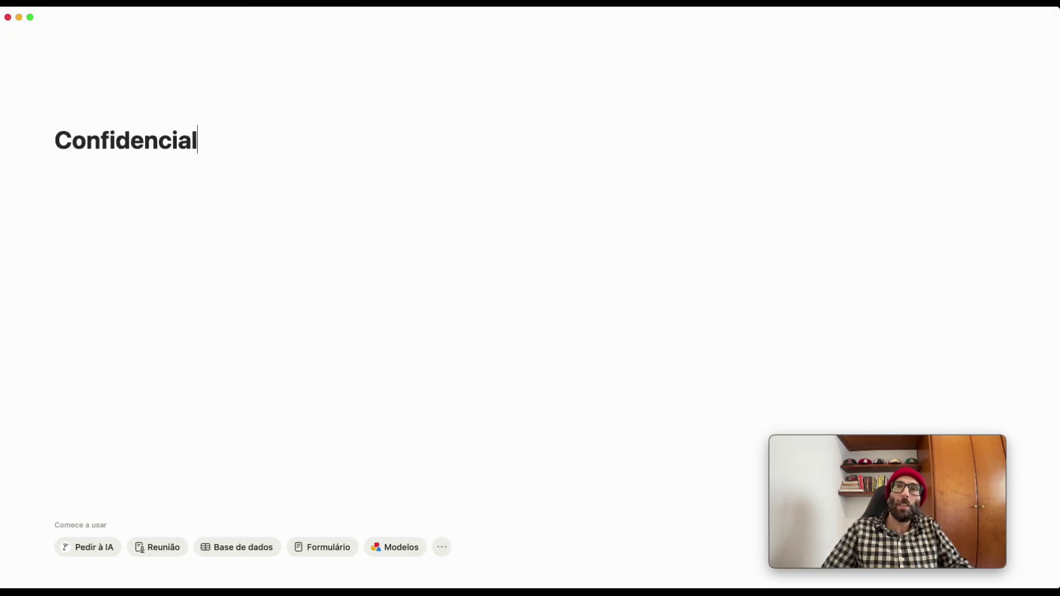
text(idade e Proteç)
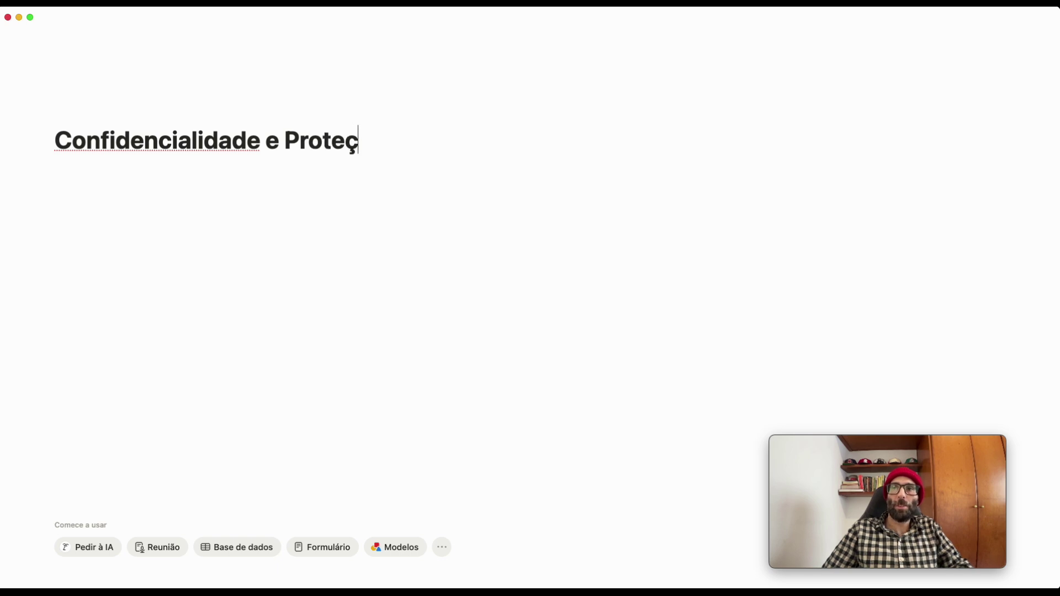
text(ão de Dados)
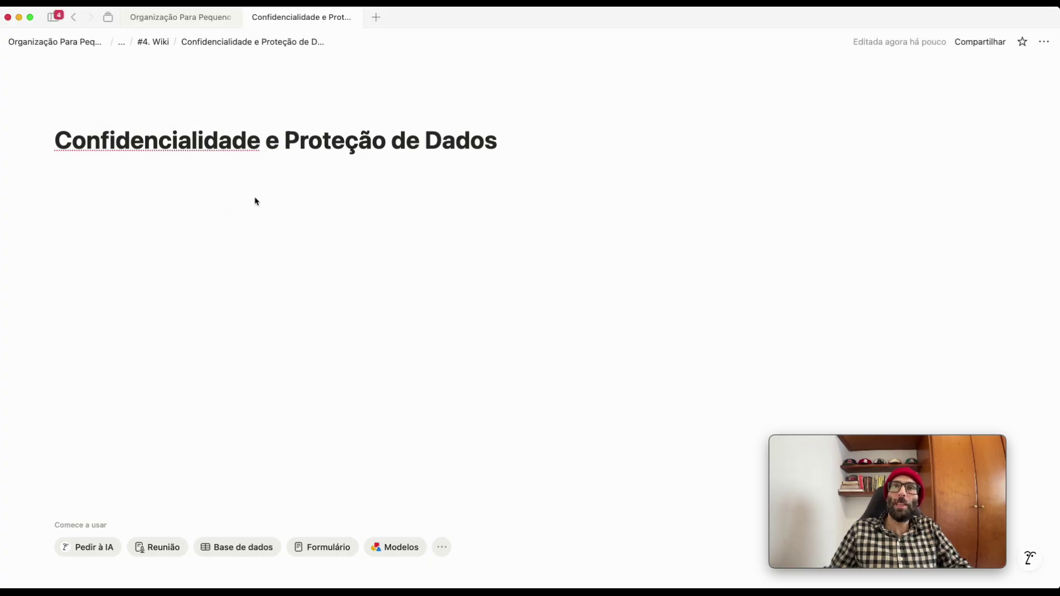
click(73, 18)
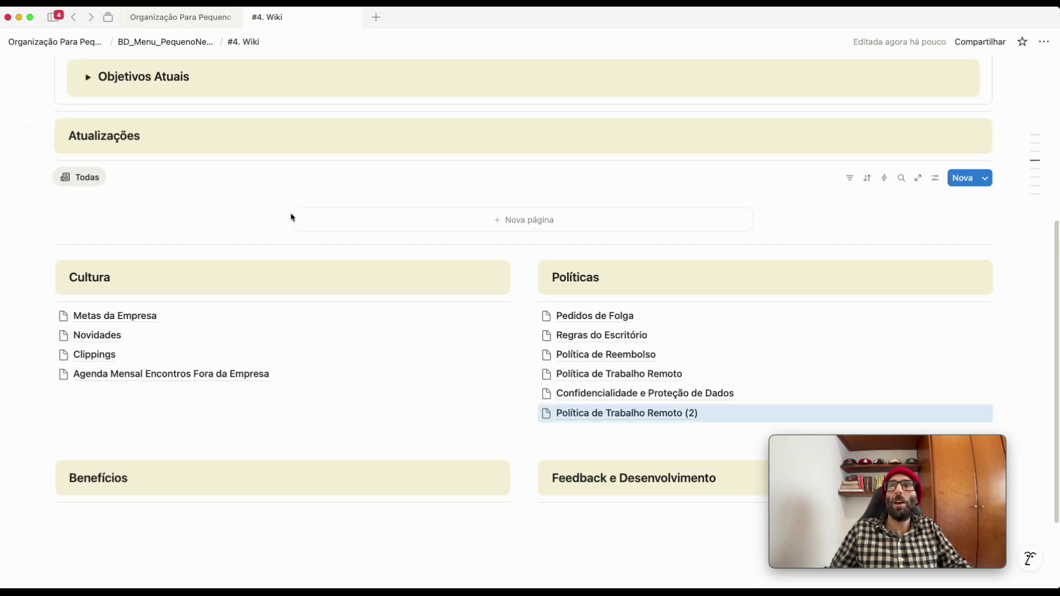
Rename the Política de Trabalho Remoto (2) subpage as "Política de Indicação de Funcionários" and return to the Wiki page
click(618, 415)
click(407, 141)
shift+click(57, 145)
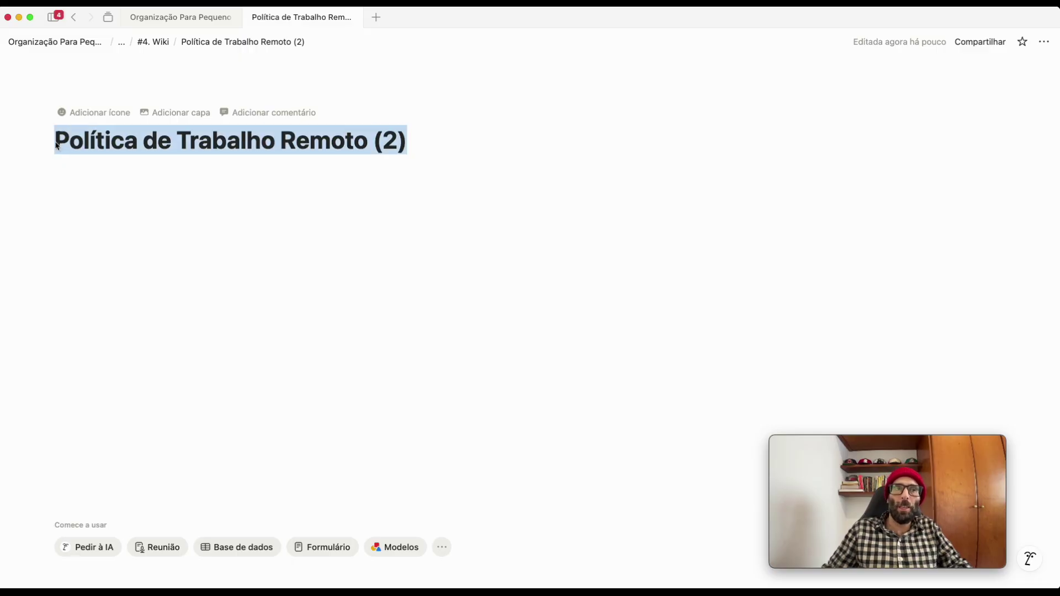
key(BackSpace)
text(Política de Indicação de Funcionários)
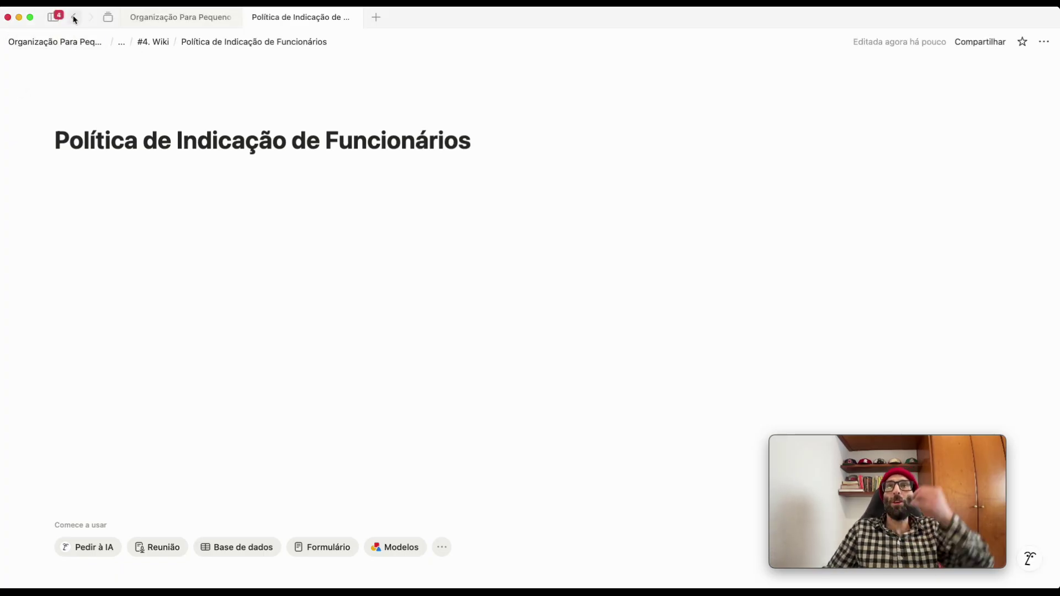
click(74, 18)
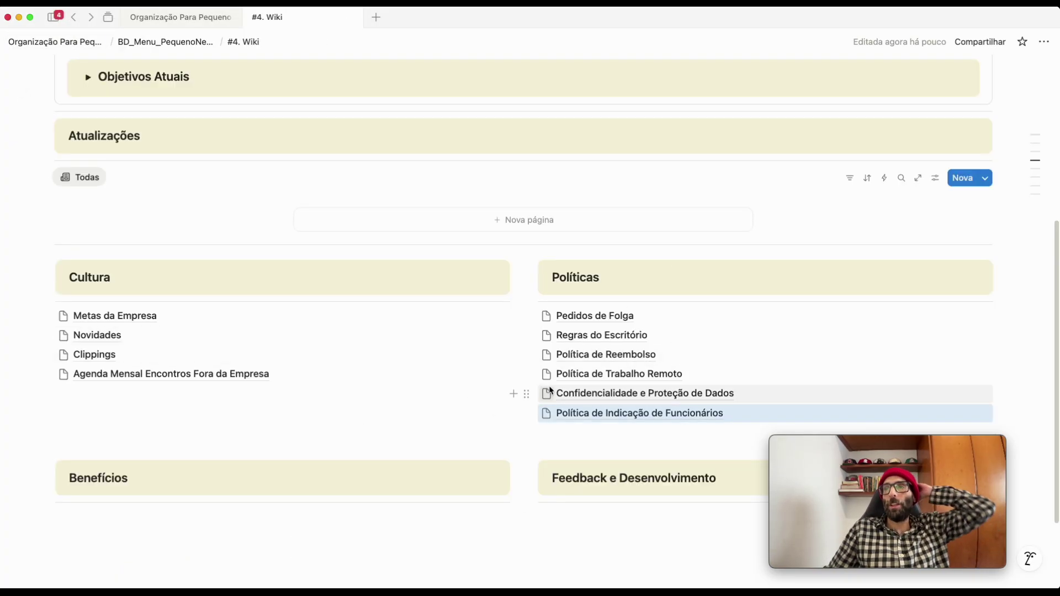
Duplicate the six Políticas subpages, placing one set of copies under Benefícios and a second set under Feedback e Desenvolvimento
scroll(450, 418, up, 3)
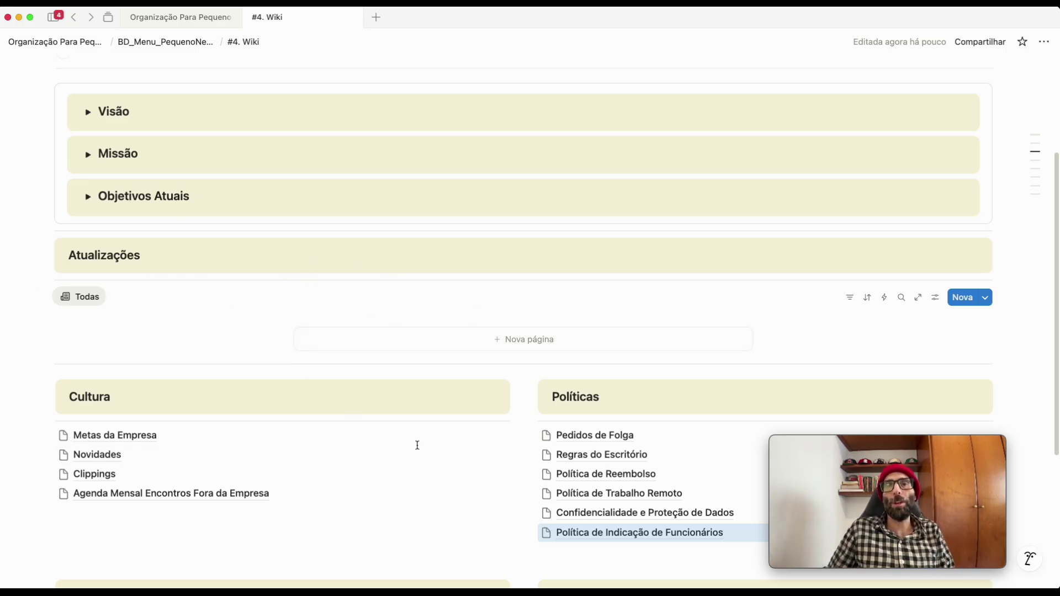
mouse_move(418, 446)
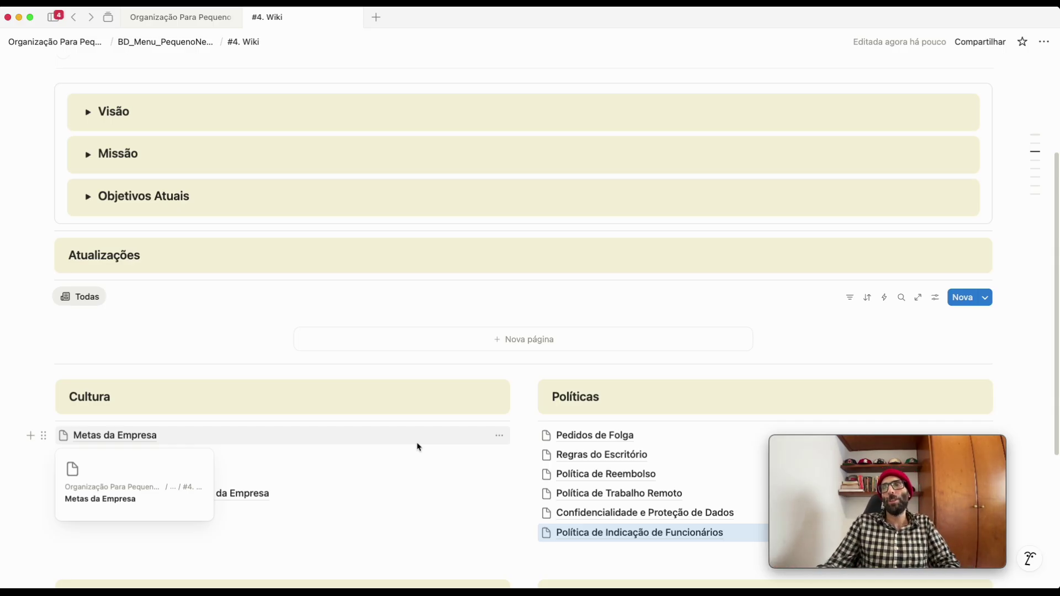
scroll(372, 332, down, 3)
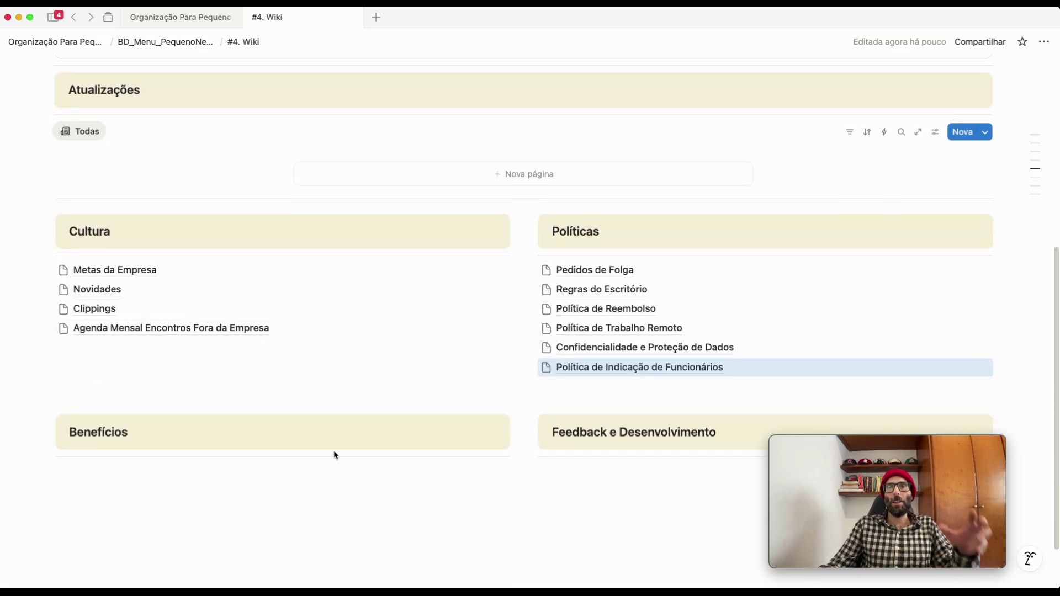
scroll(514, 530, down, 1)
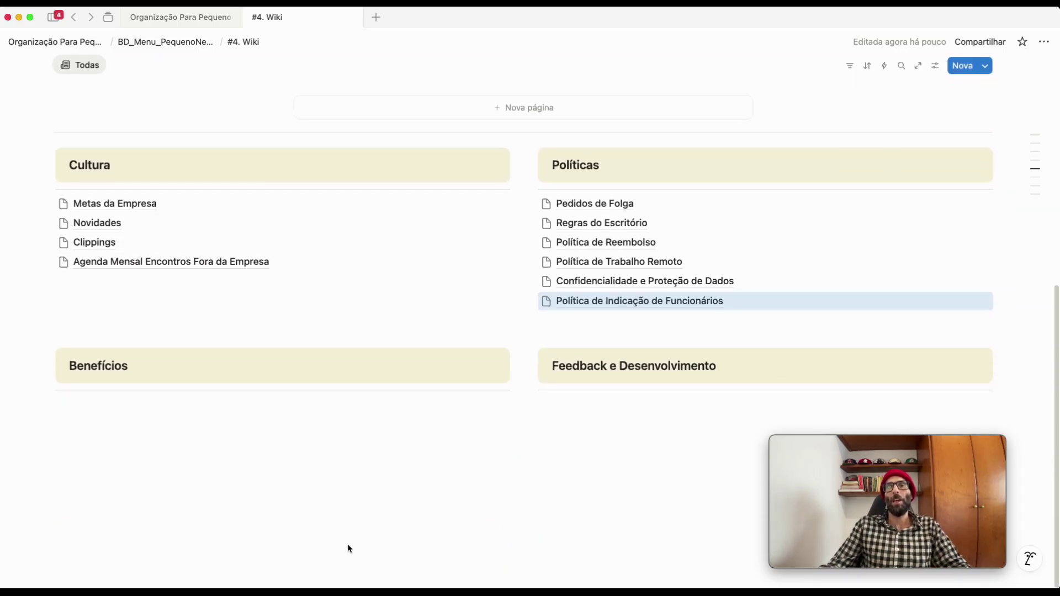
click(95, 408)
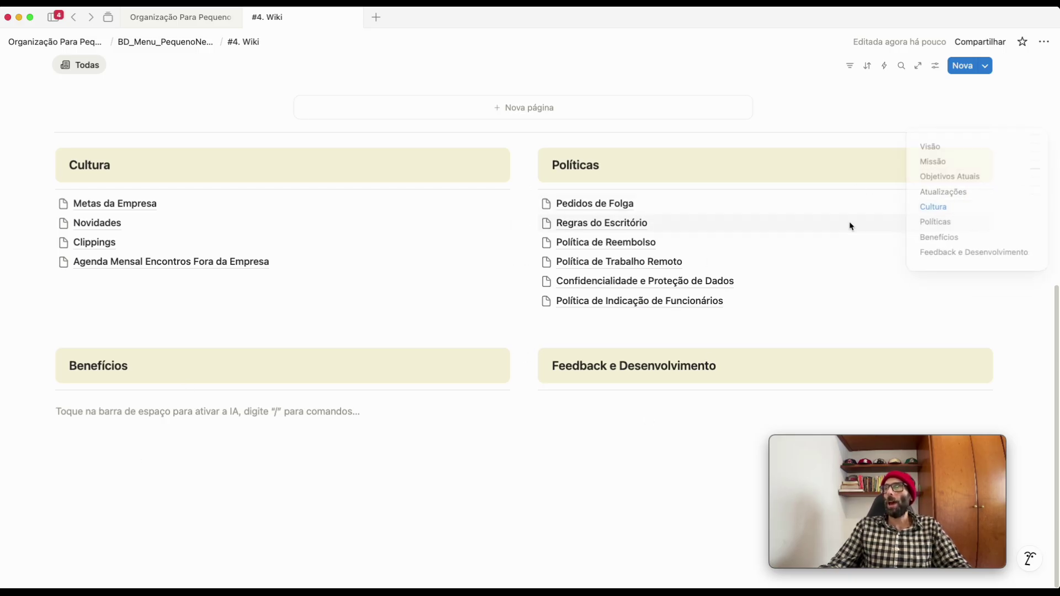
drag(1004, 205, 773, 309)
mouse_move(620, 300)
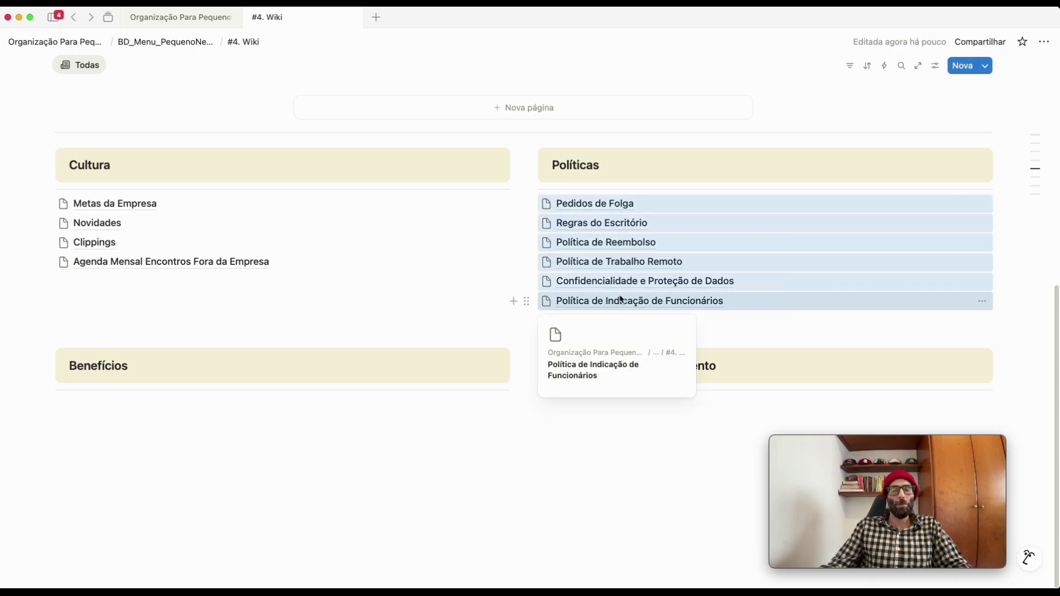
key(super+d)
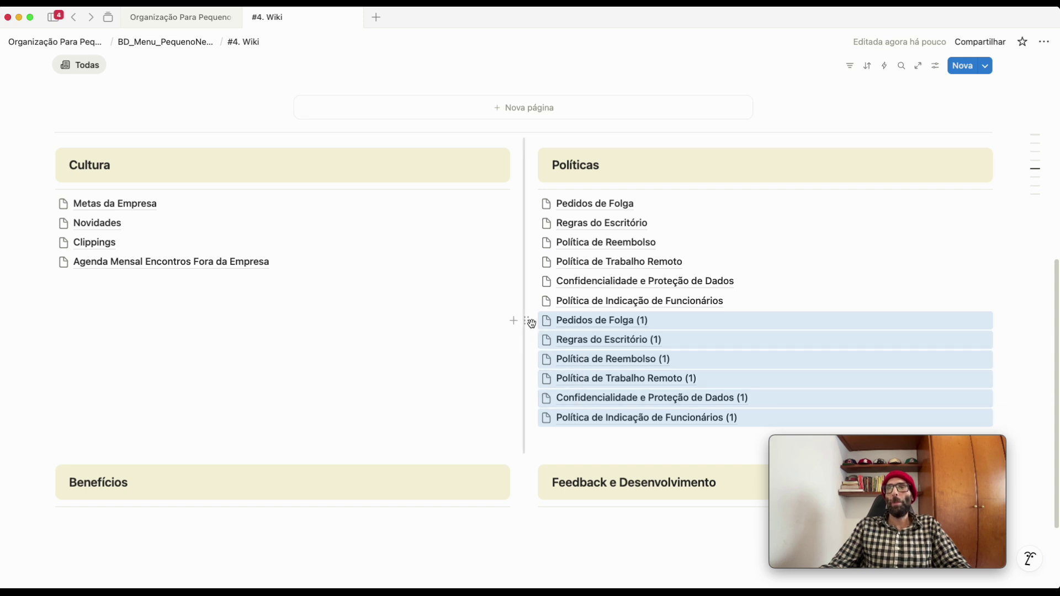
drag(526, 320, 62, 497)
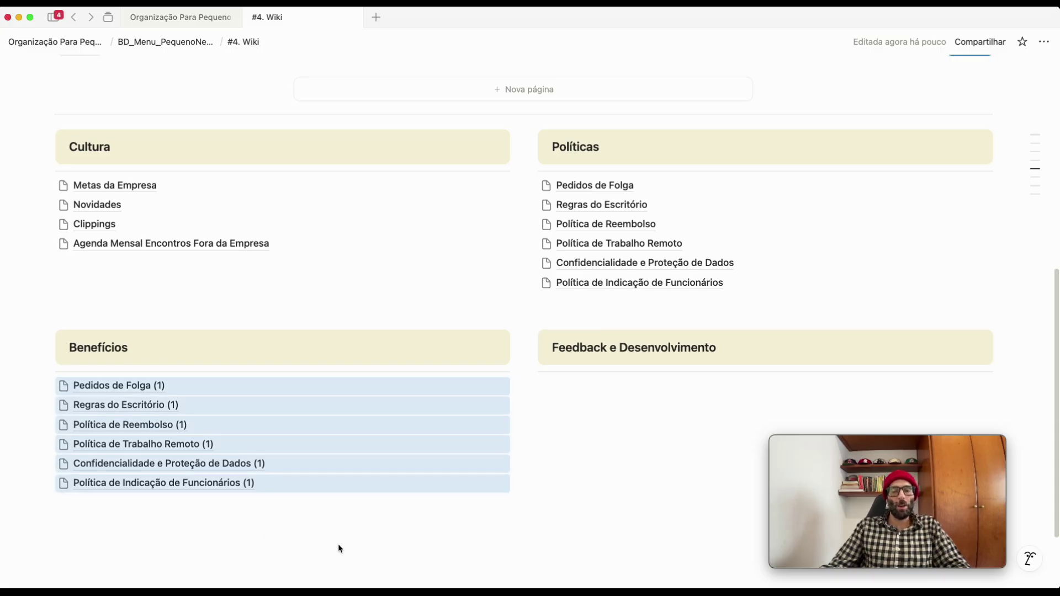
key(super+d)
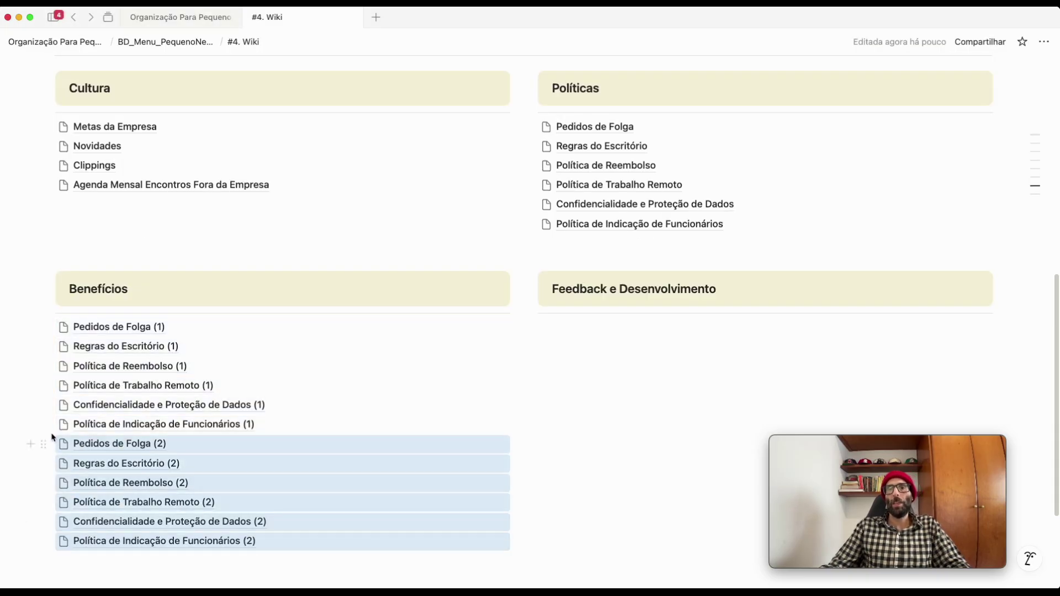
drag(44, 447, 552, 325)
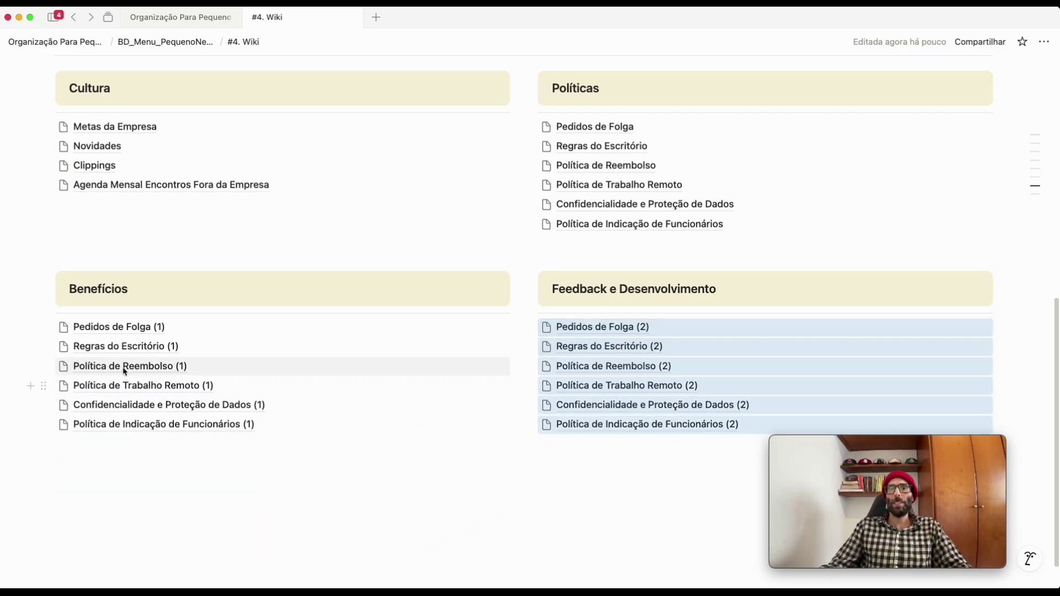
Under Benefícios, rename Pedidos de Folga (1) as "Política de benefícios" and Regras do Escritório (1) as "Política de férias"
mouse_move(126, 333)
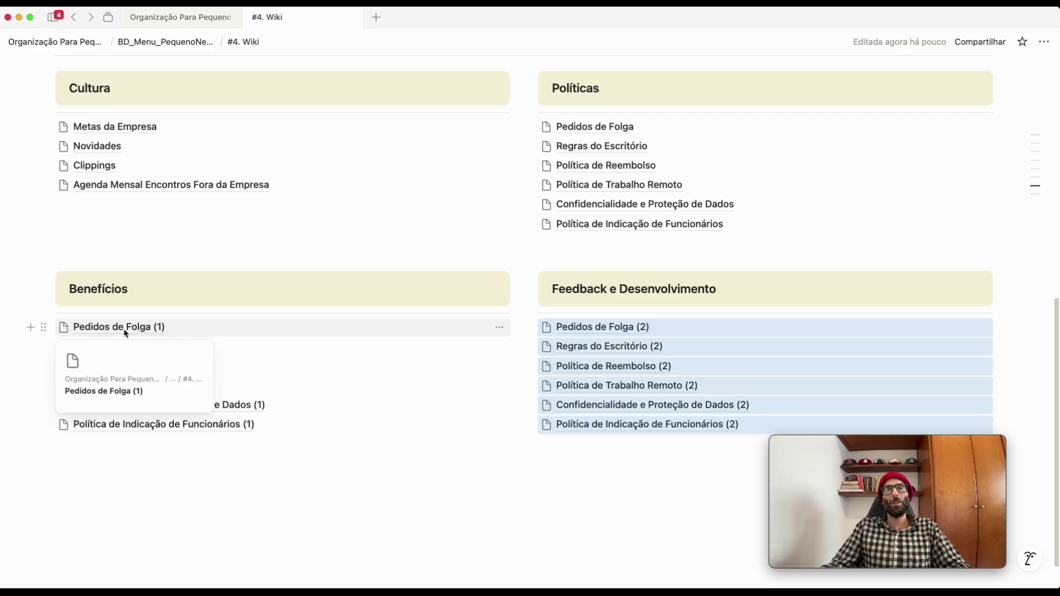
click(126, 333)
triple_click(166, 140)
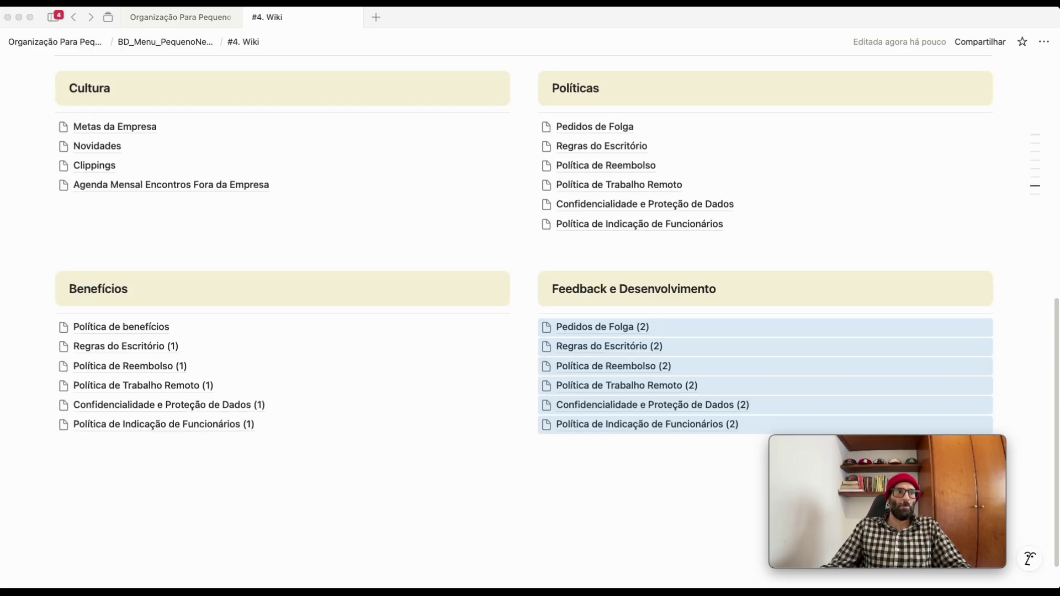
click(110, 346)
click(164, 140)
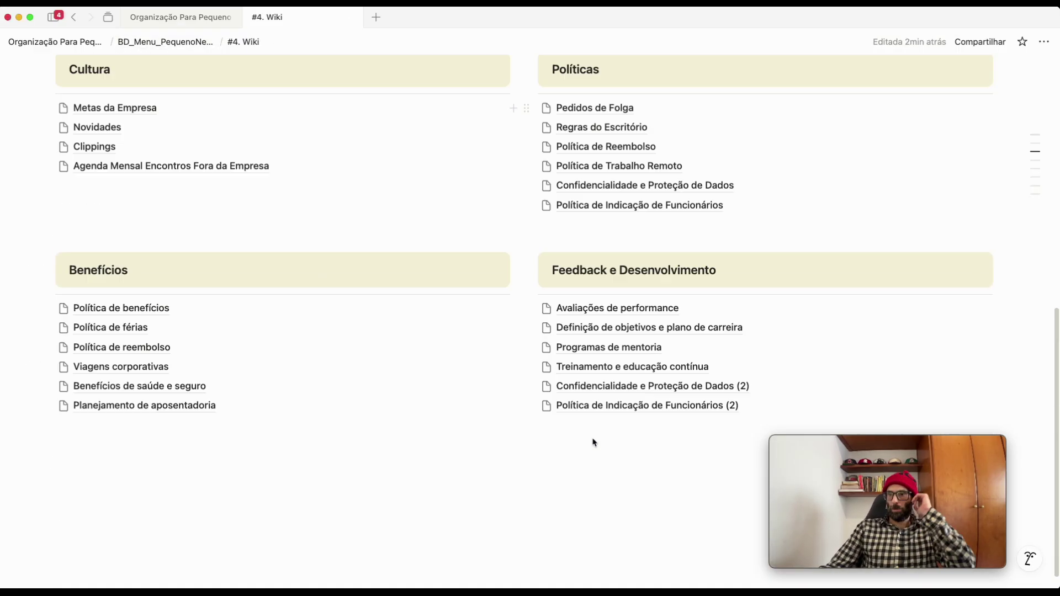
Delete the leftover Confidencialidade e Proteção de Dados (2) and Política de Indicação de Funcionários (2) subpages under Feedback e Desenvolvimento
click(527, 386)
key(Delete)
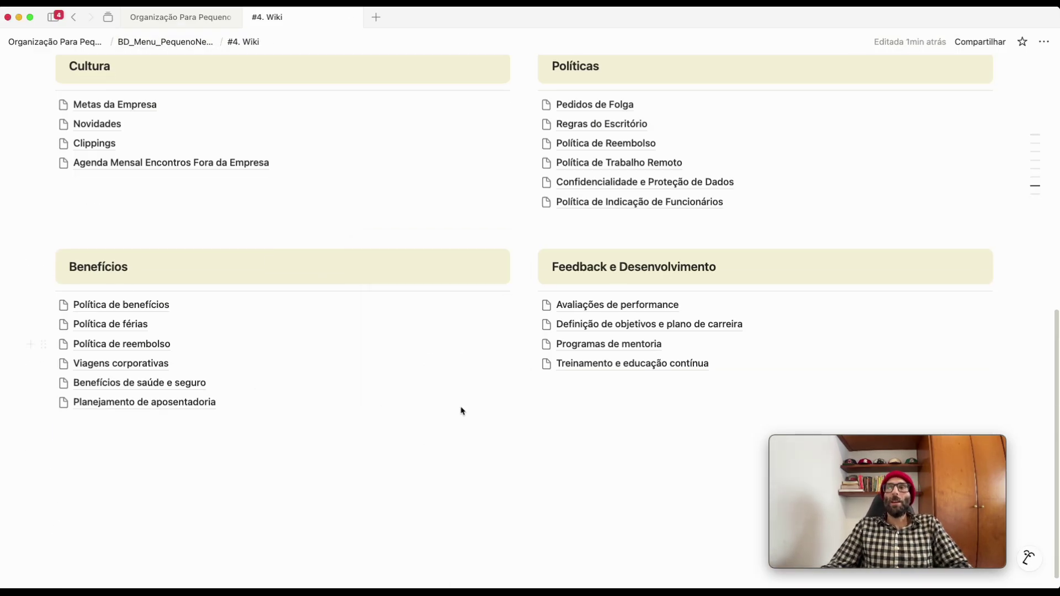
Give the Metas da Empresa subpage the target emoji ("alvo") and the Novidades subpage the NEW emoji ("new") as icons
scroll(357, 340, up, 5)
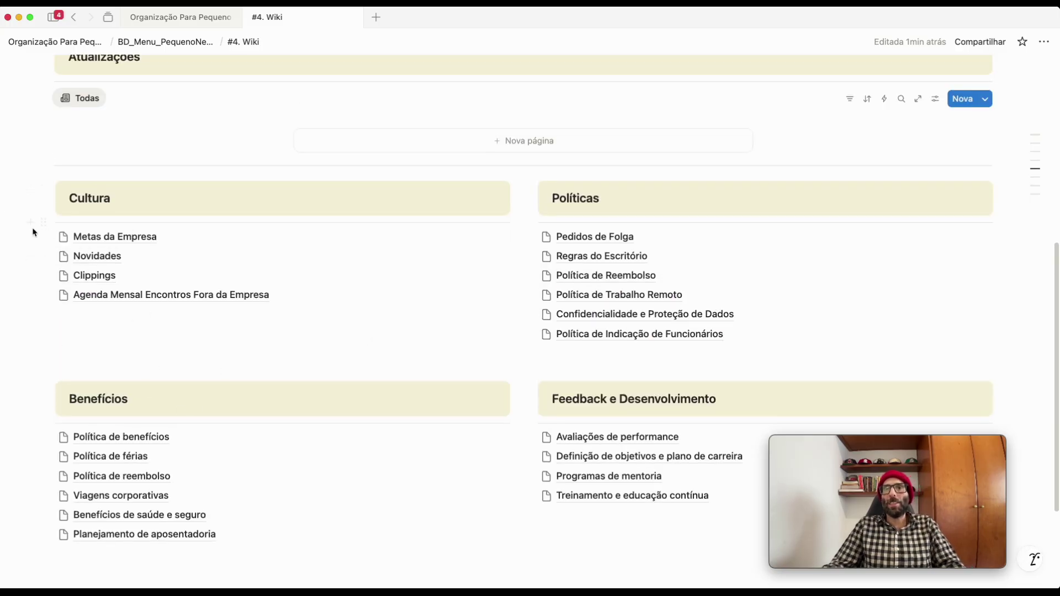
click(62, 240)
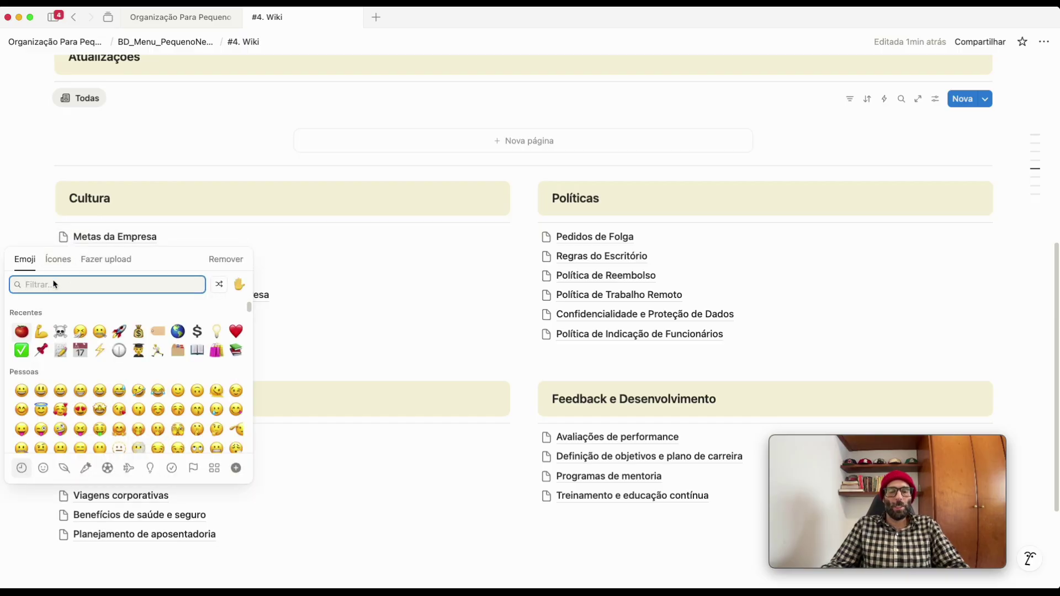
text(alvo)
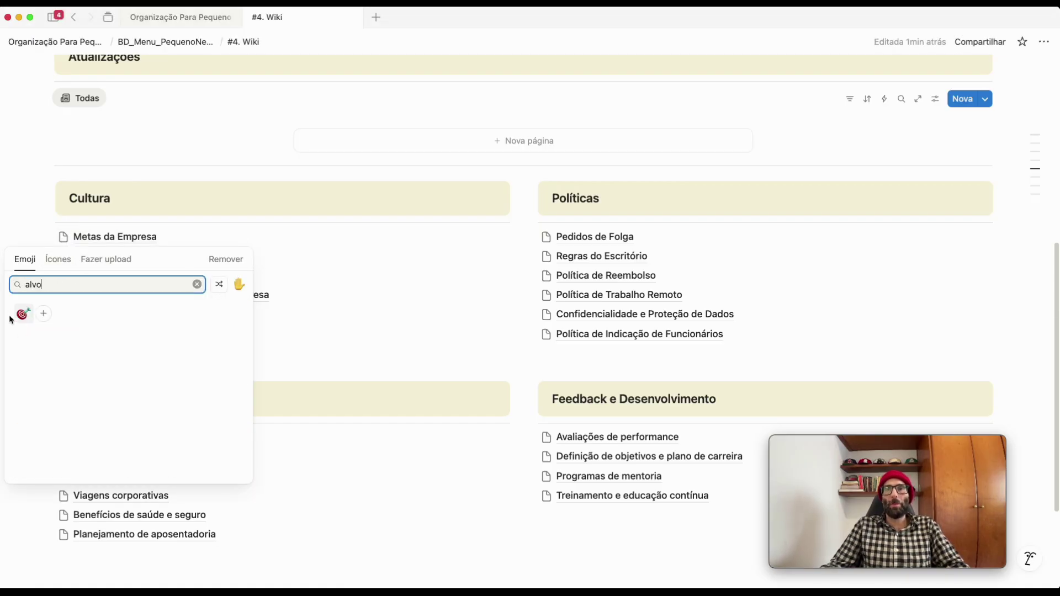
click(24, 314)
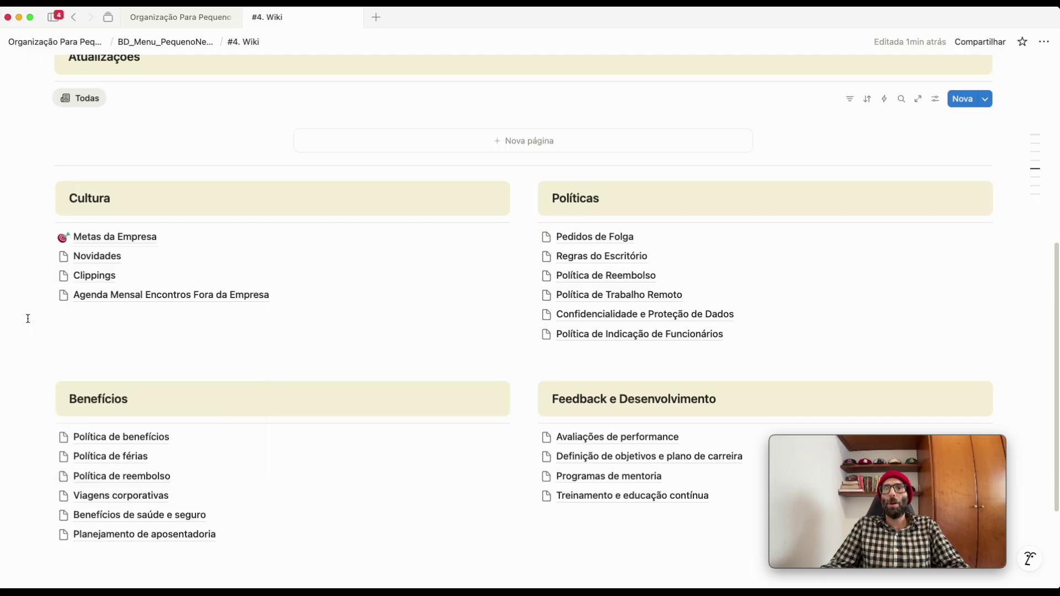
click(63, 259)
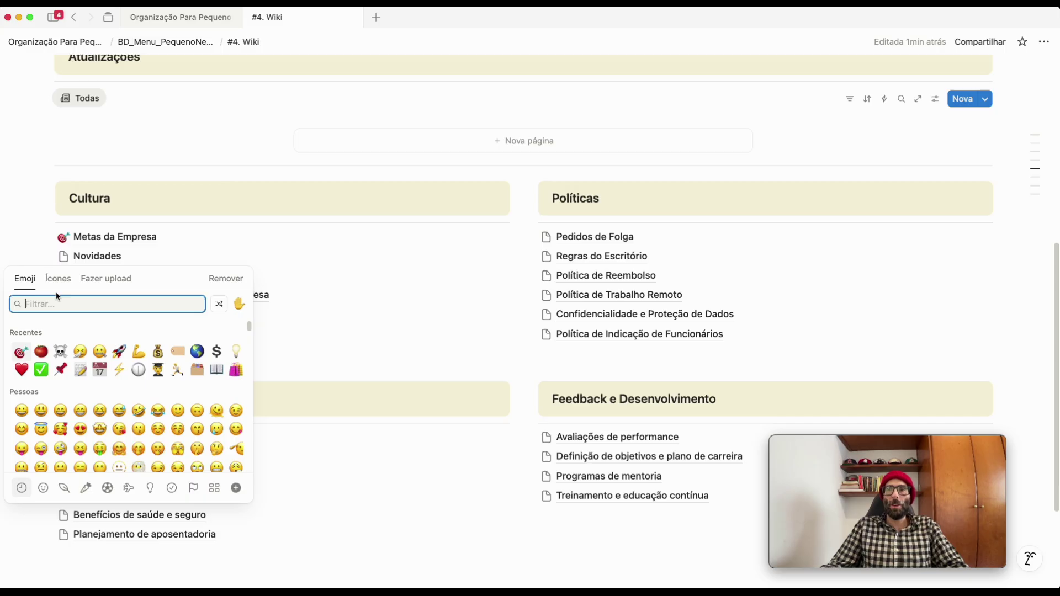
text(new)
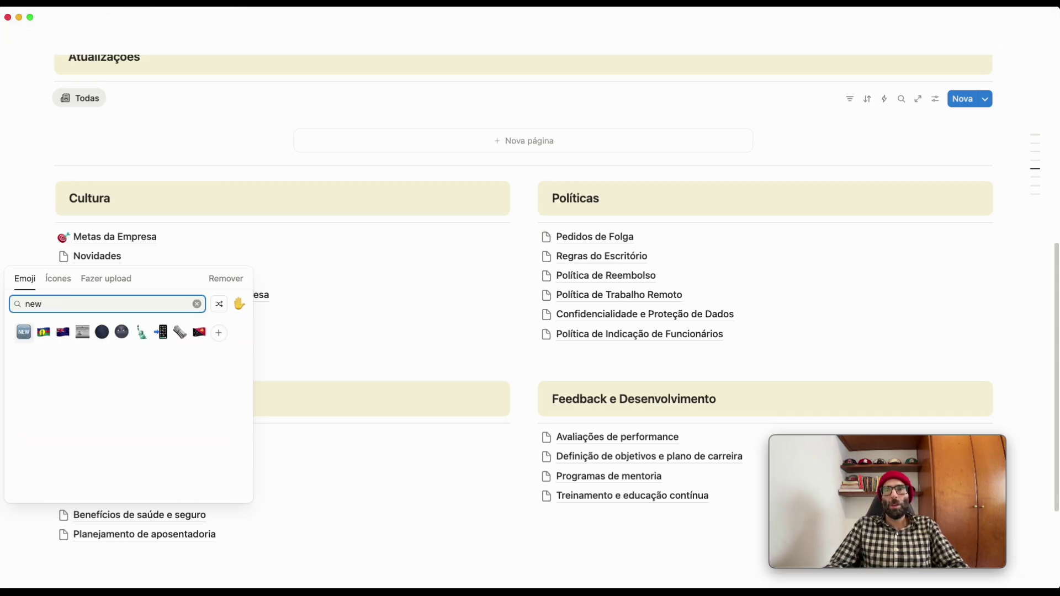
click(24, 332)
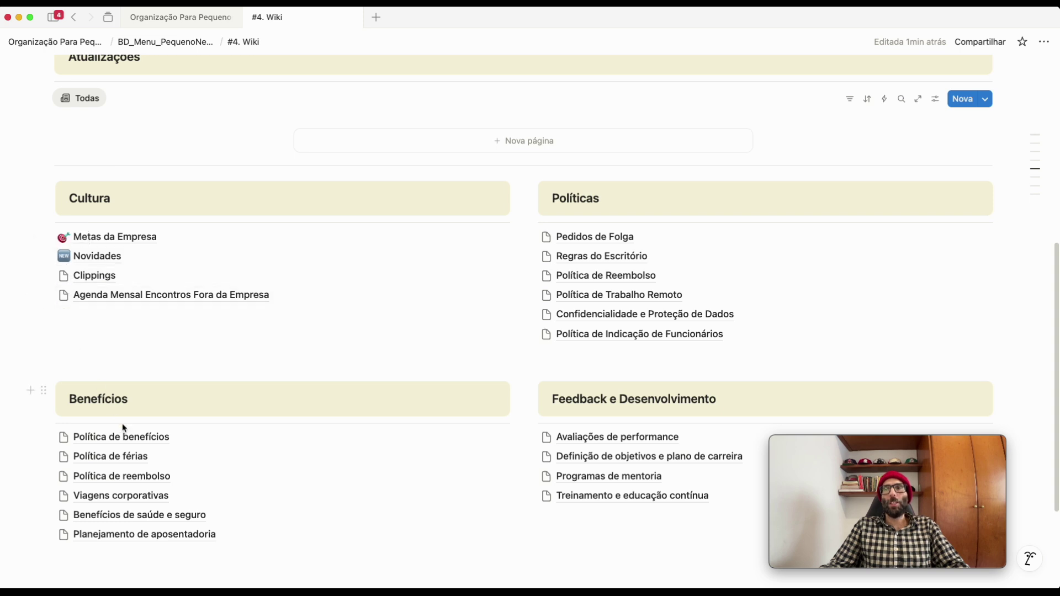
Review the Wiki page layout, from the Visão, Missão and Objetivos Atuais toggles through Atualizações to the four subpage sections
scroll(709, 367, down, 1)
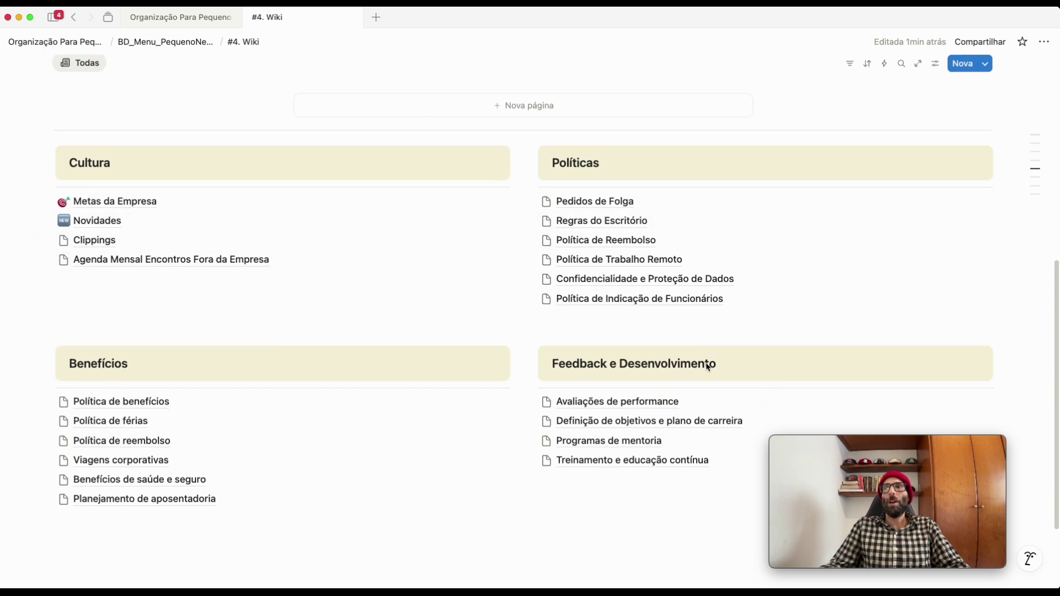
scroll(653, 355, down, 3)
scroll(473, 303, up, 10)
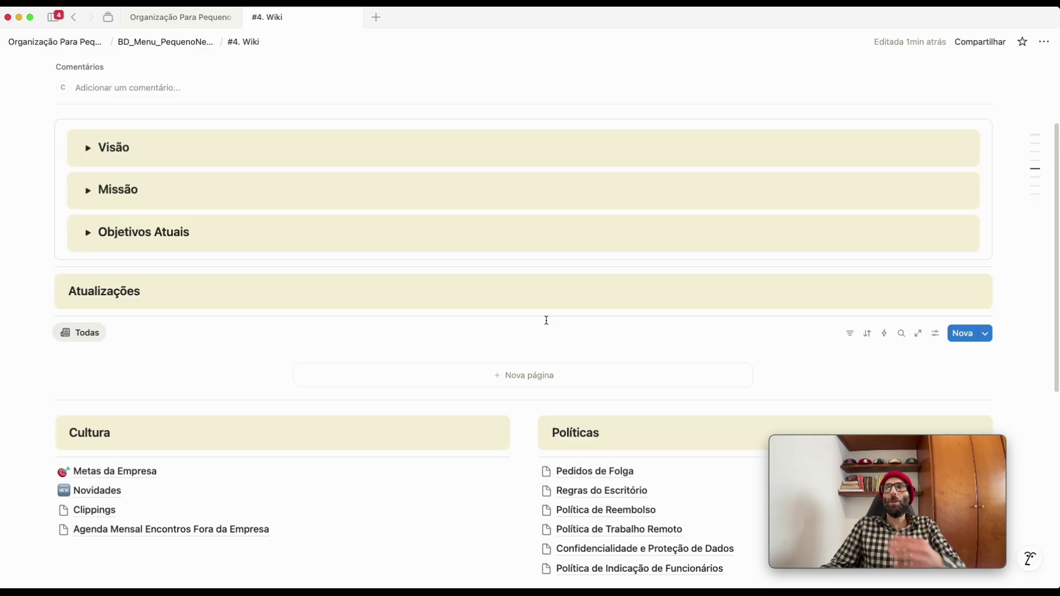
scroll(546, 320, up, 3)
scroll(201, 429, down, 3)
scroll(237, 360, up, 2)
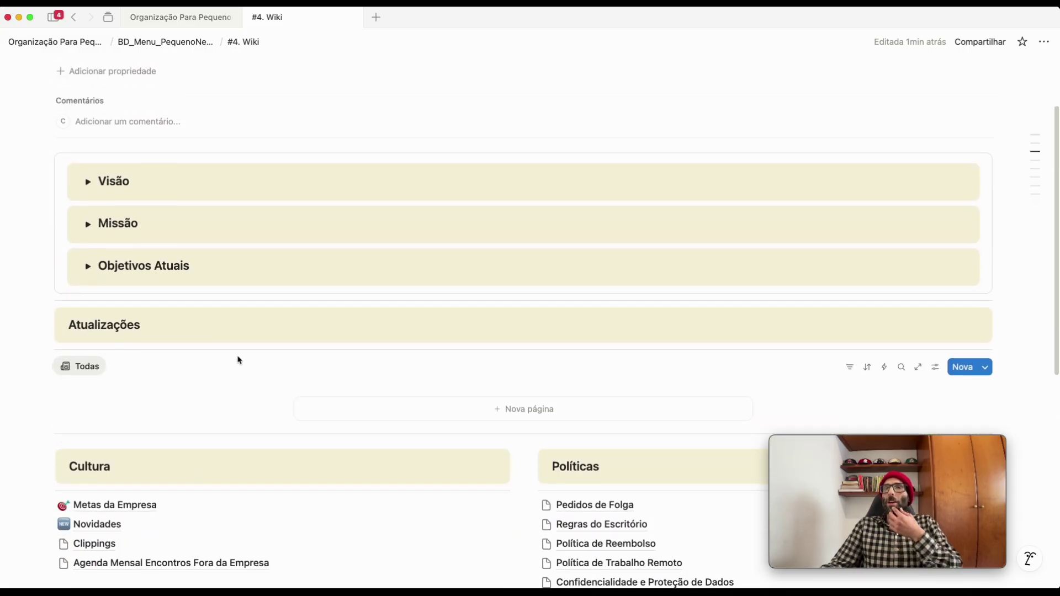
scroll(238, 359, down, 1)
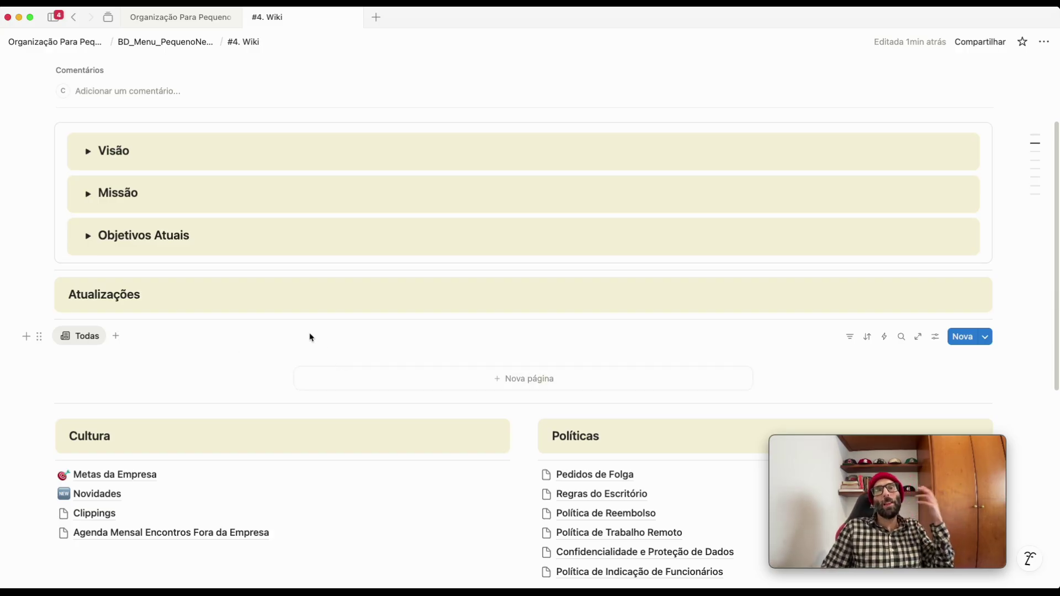
scroll(302, 358, down, 1)
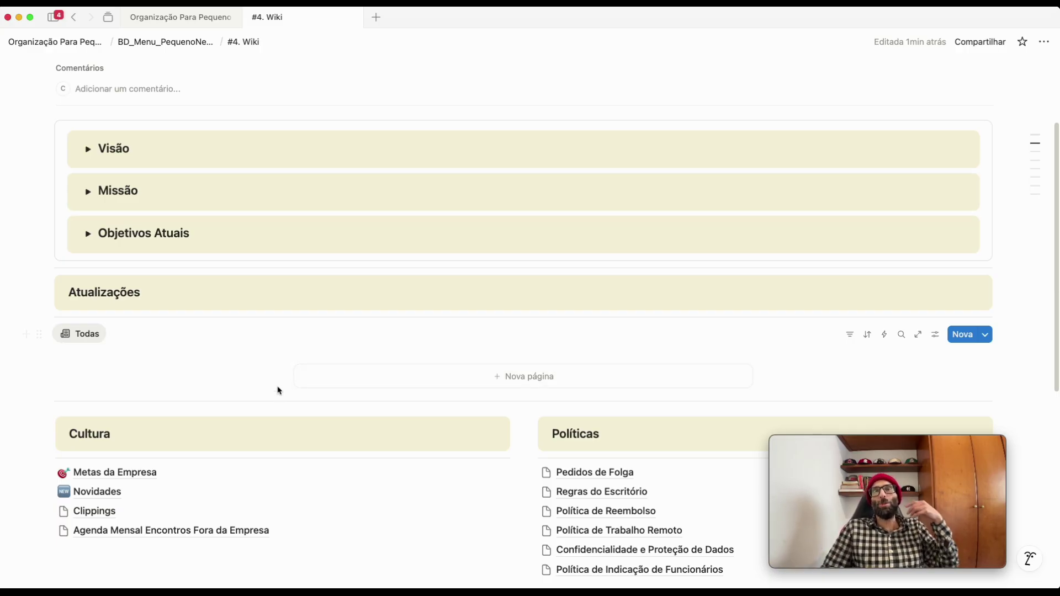
Expand Visão, Missão and Objetivos Atuais to read their content, collapse Objetivos Atuais again, and review the sections below
click(87, 149)
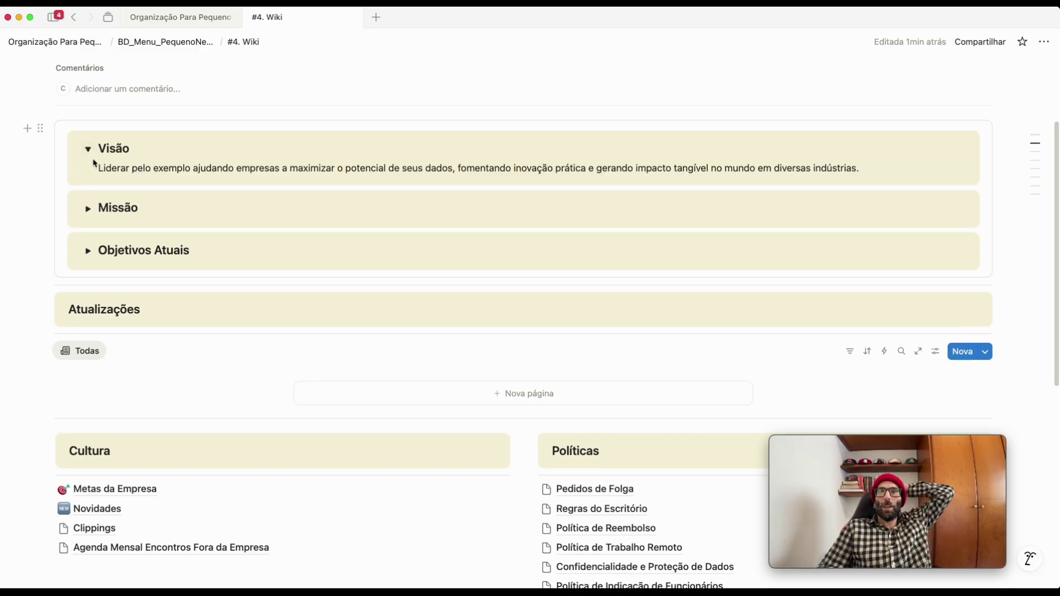
click(87, 208)
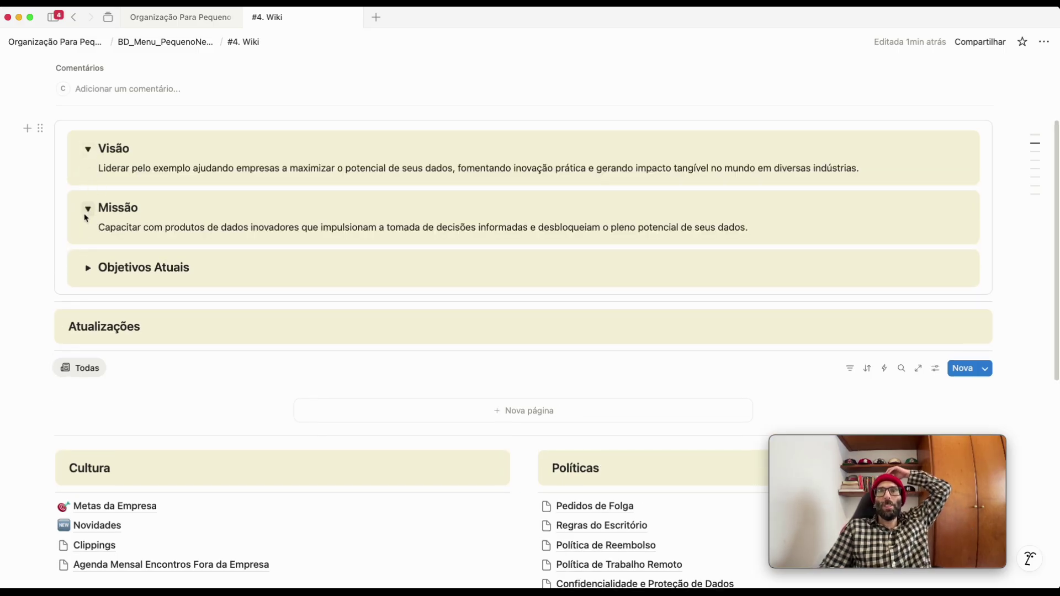
click(88, 267)
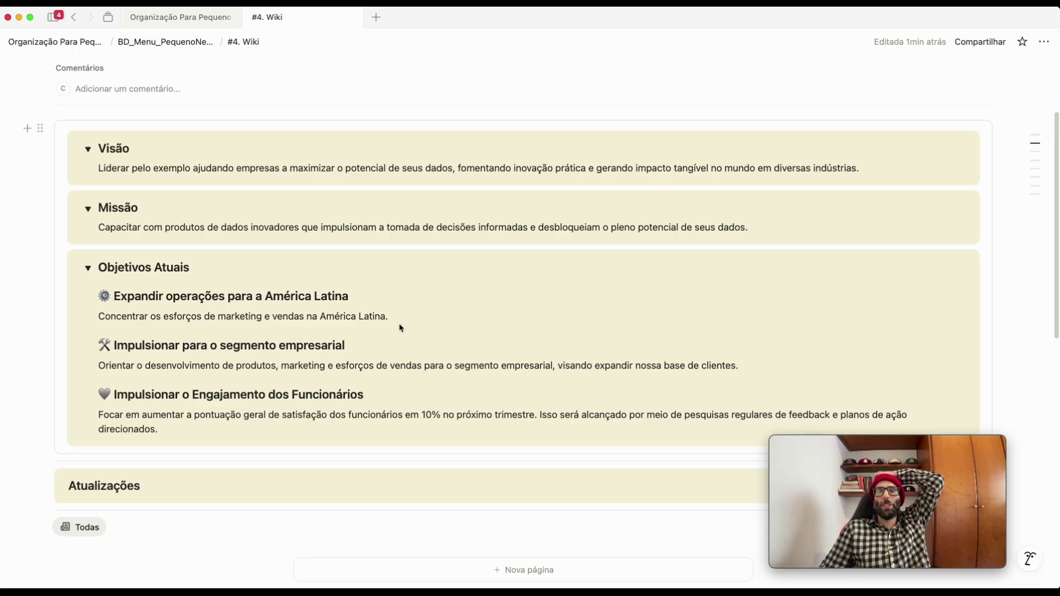
click(83, 267)
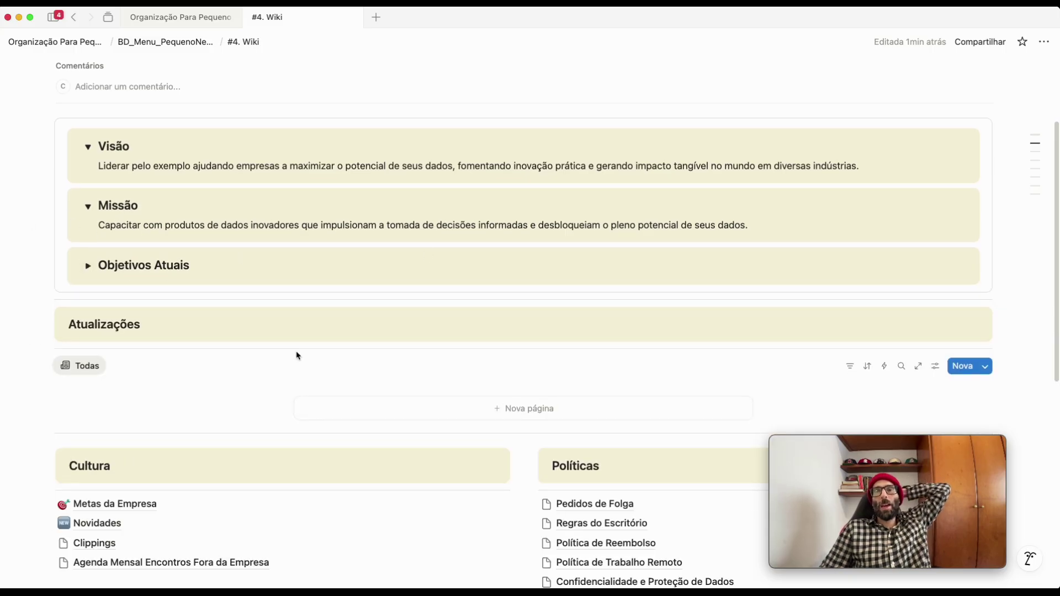
scroll(329, 365, down, 2)
scroll(456, 400, down, 5)
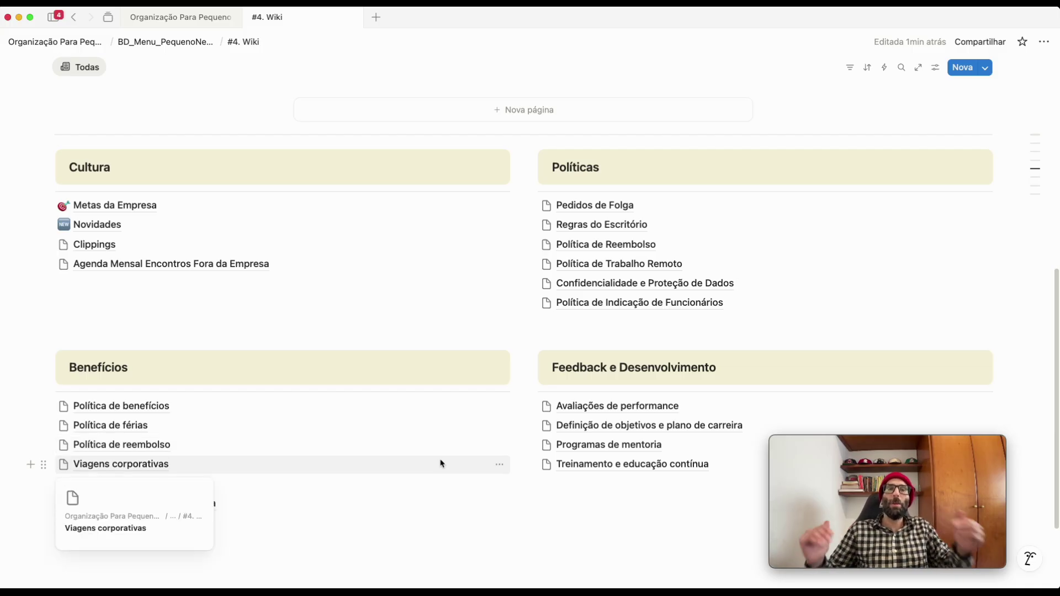
scroll(442, 463, up, 5)
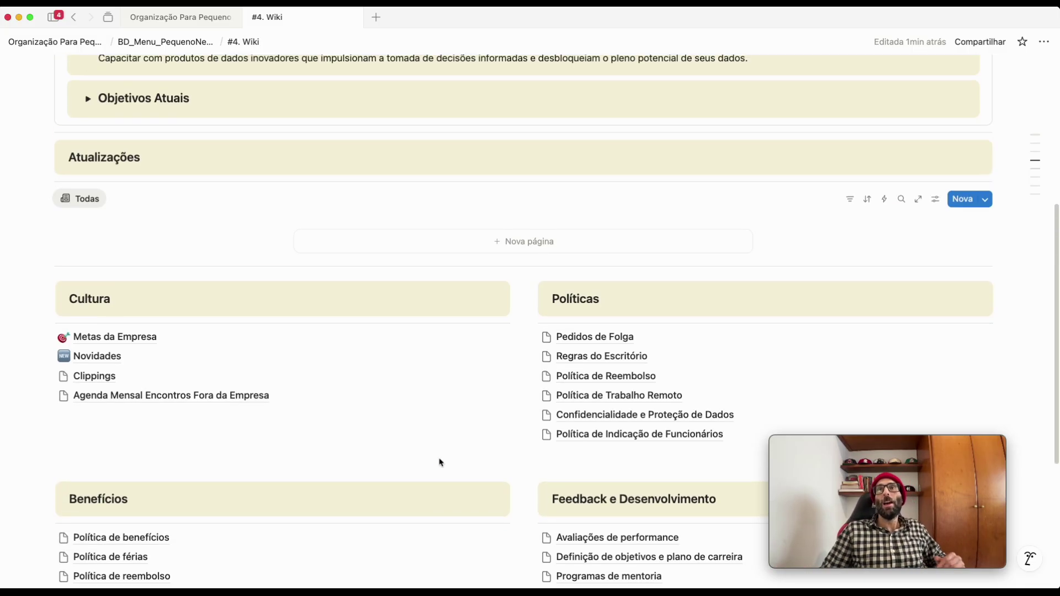
scroll(441, 463, up, 1)
Switch to the Organização Para Pequenos Negócios page, collapse its Bases de Dados / Visualizações toggle, and review the page layout
click(172, 19)
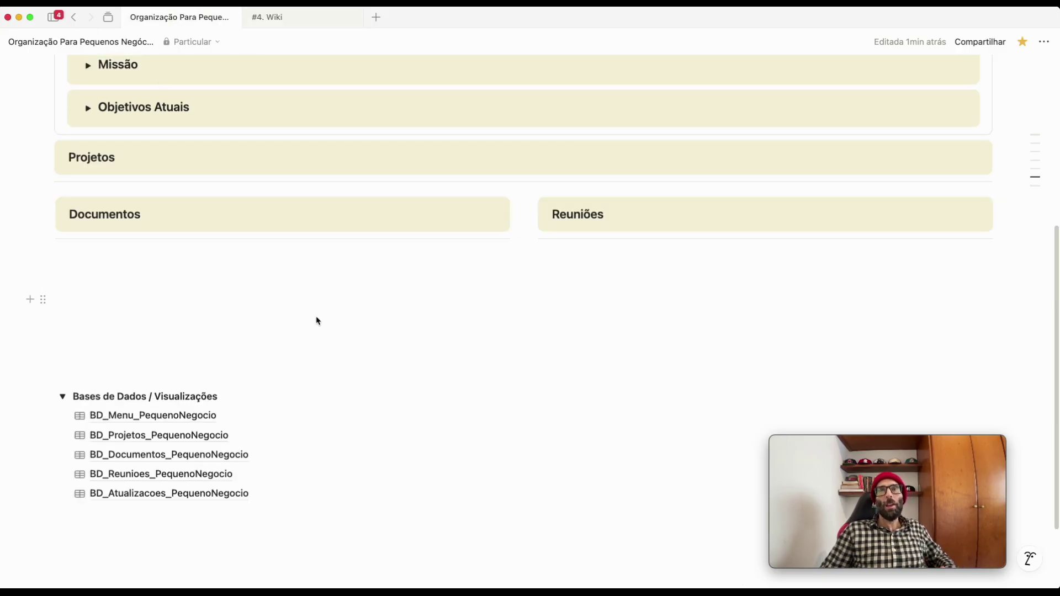
scroll(317, 321, up, 10)
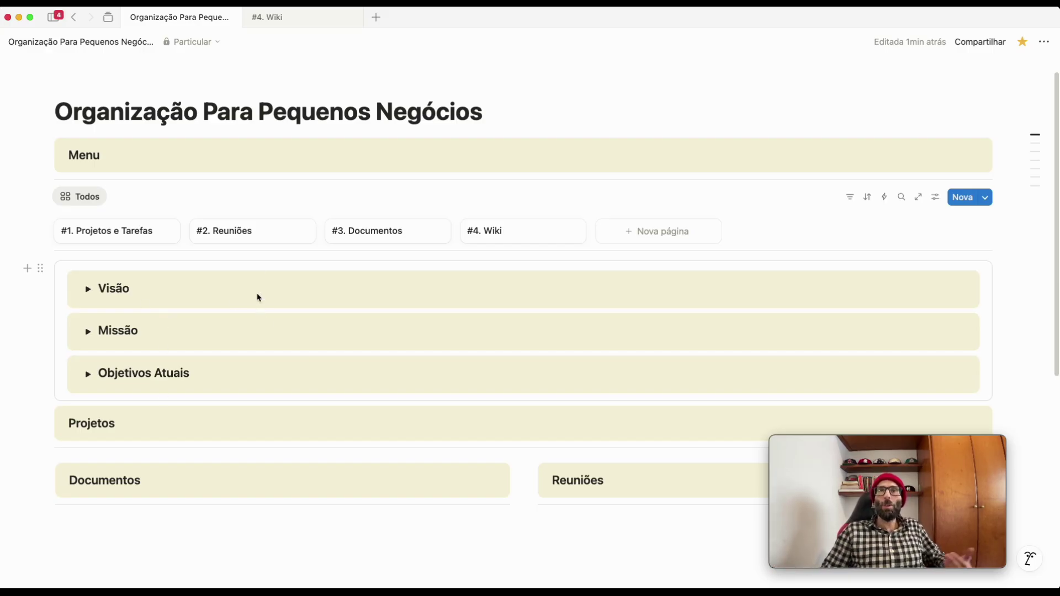
scroll(257, 278, down, 1)
scroll(255, 282, down, 5)
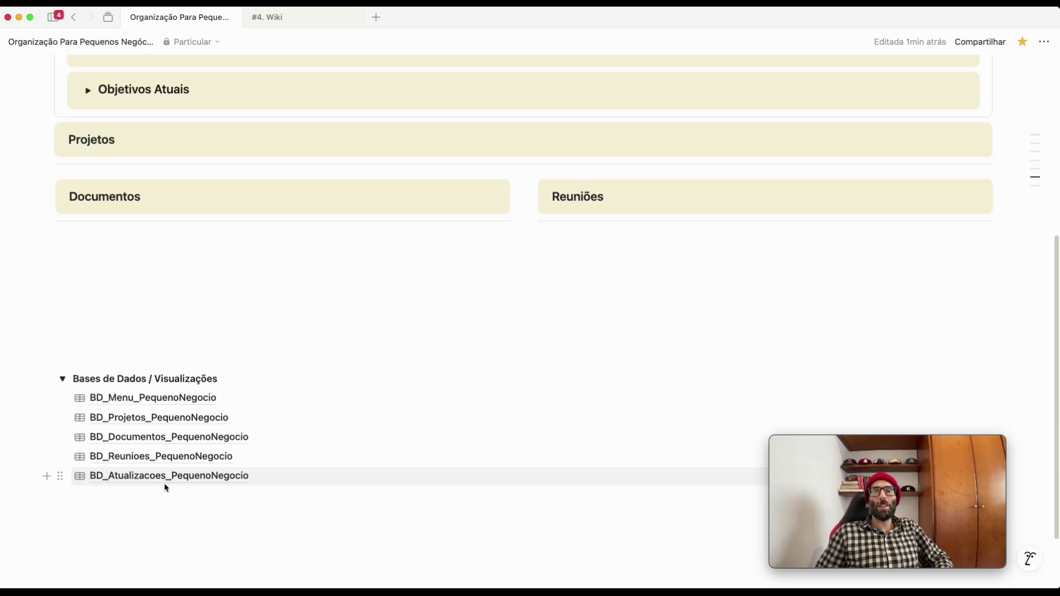
click(62, 378)
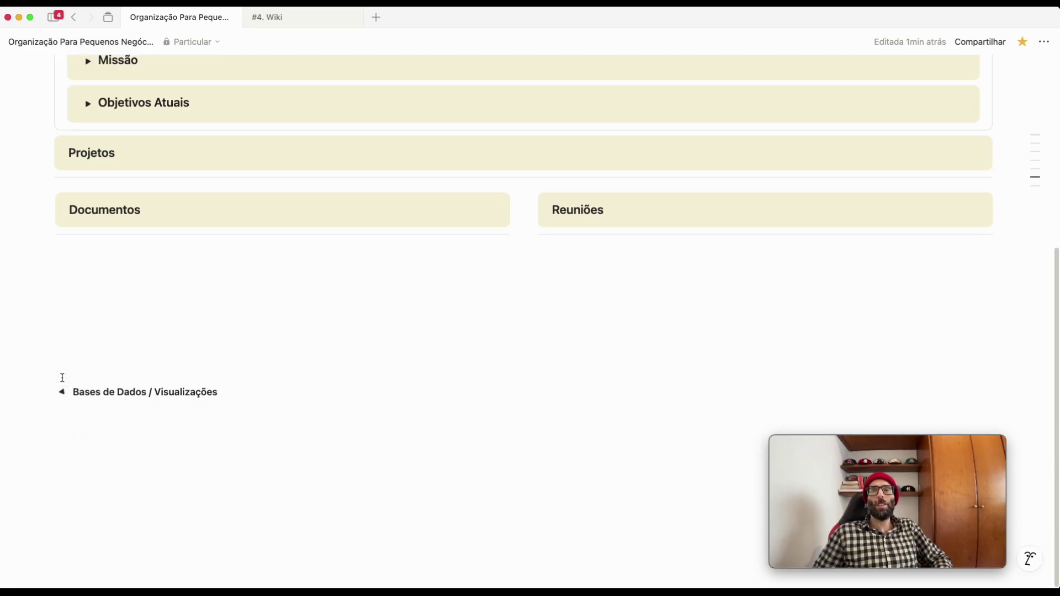
scroll(279, 404, up, 3)
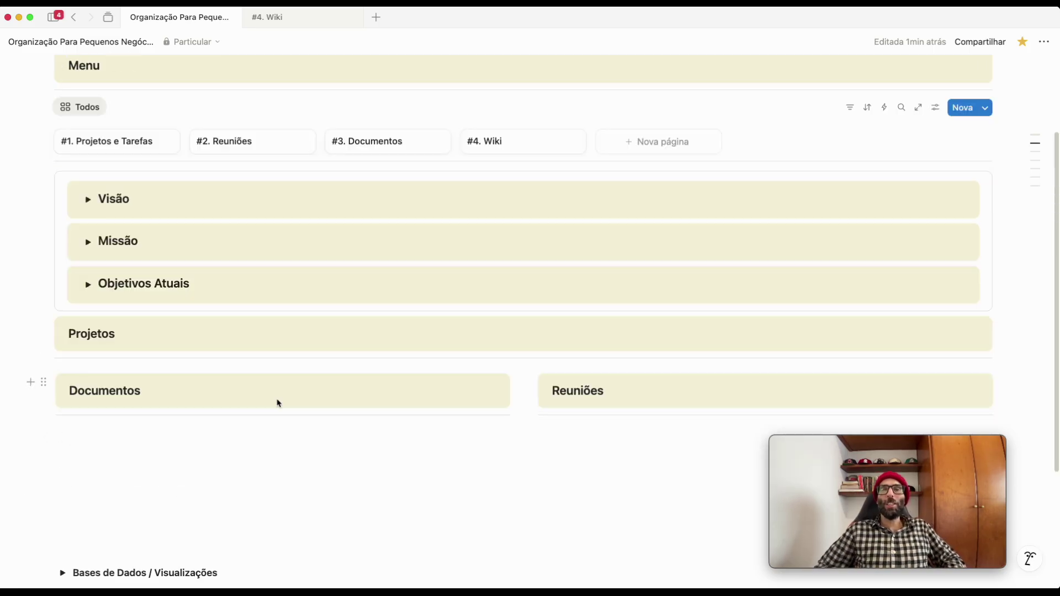
scroll(276, 397, up, 2)
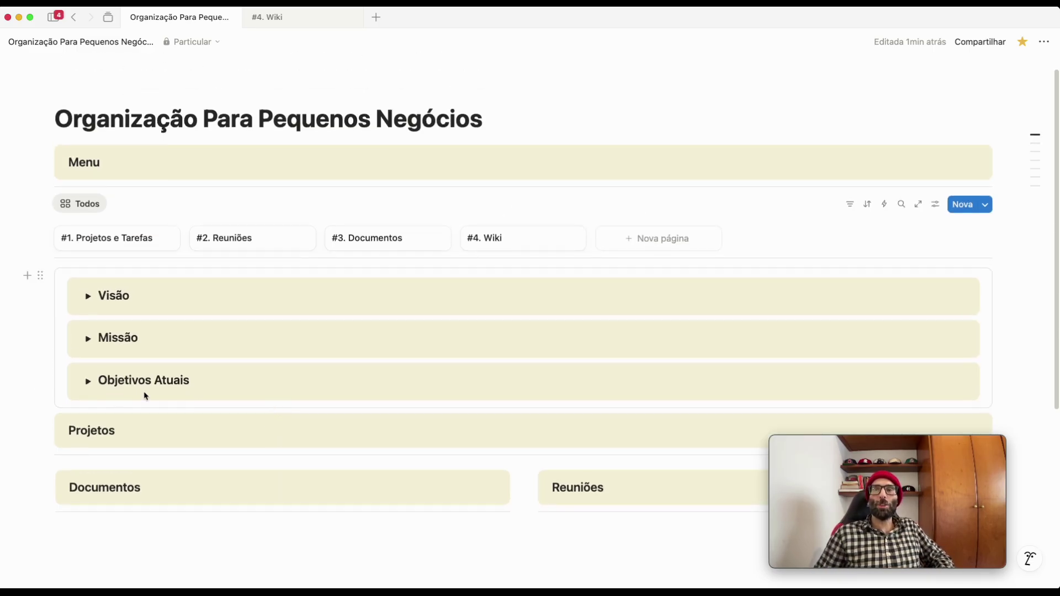
scroll(185, 476, down, 3)
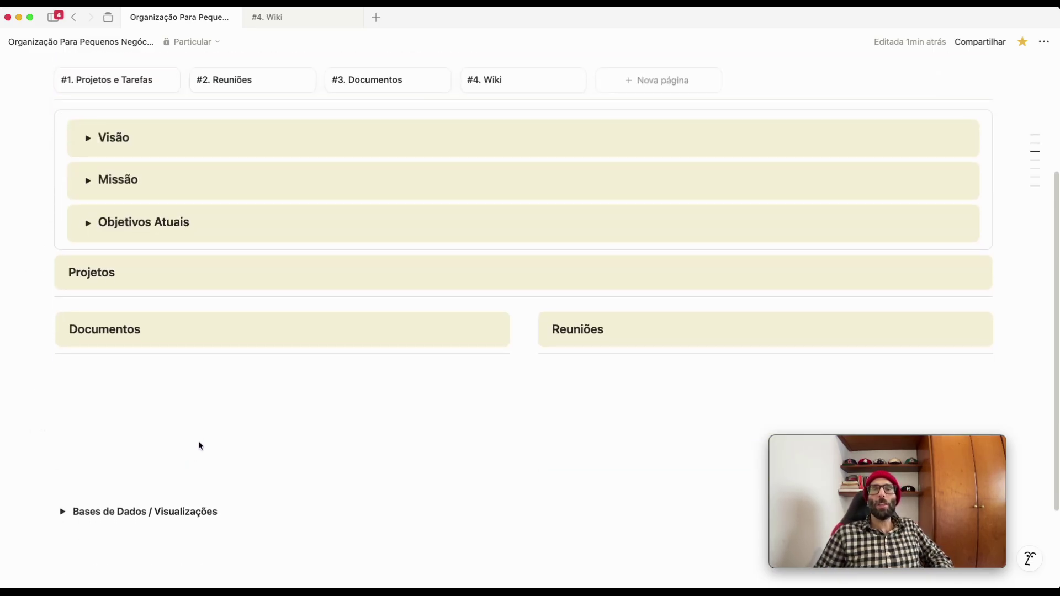